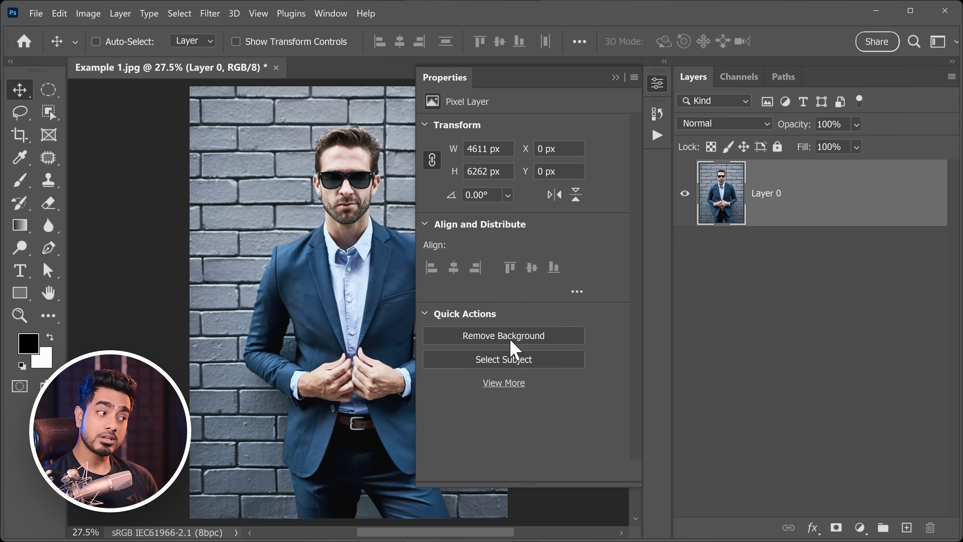
Try the Remove Background quick action on the photo of the man in the suit, and undo it
{"action": "left_click", "coordinate": [523, 336]}
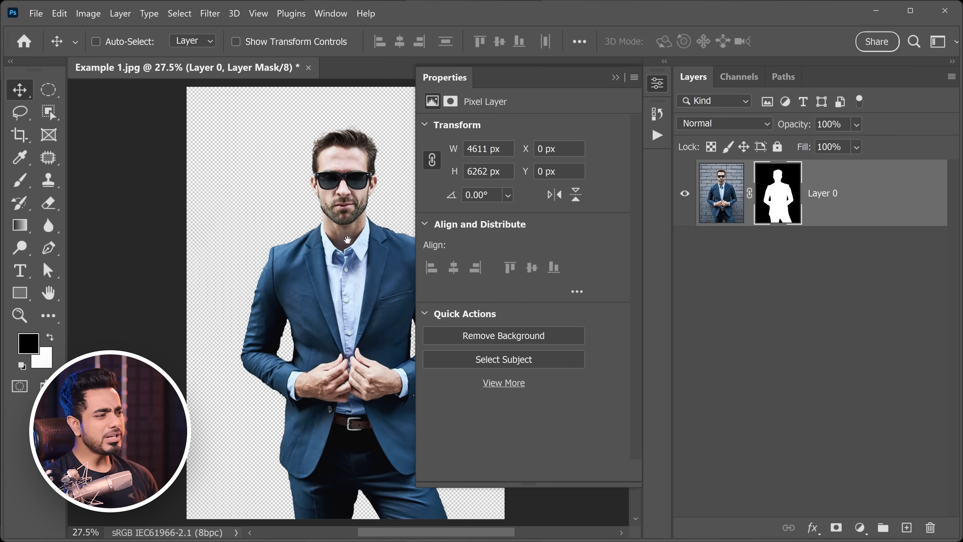
{"action": "left_click_drag", "start_coordinate": [397, 254], "coordinate": [319, 252]}
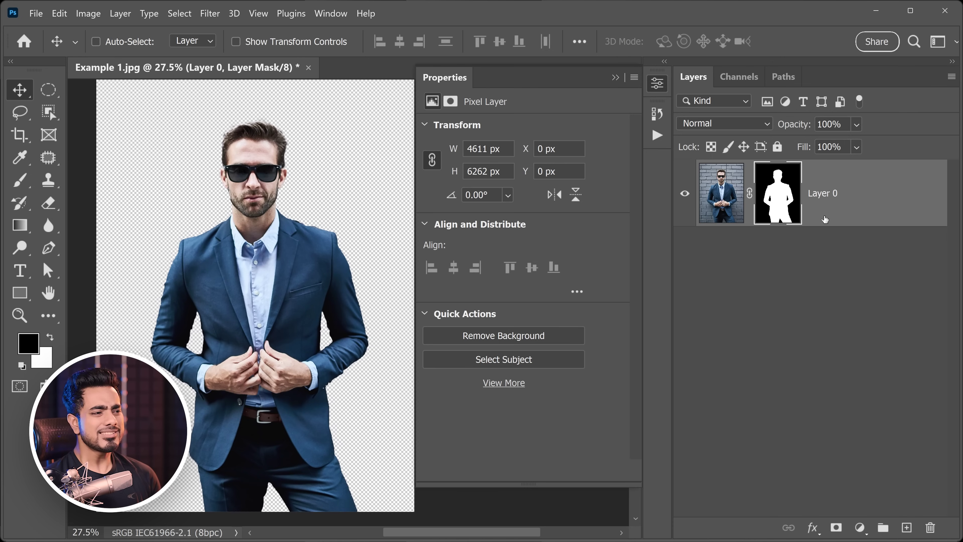
{"action": "key", "text": "ctrl+z"}
{"action": "key", "text": "ctrl+z"}
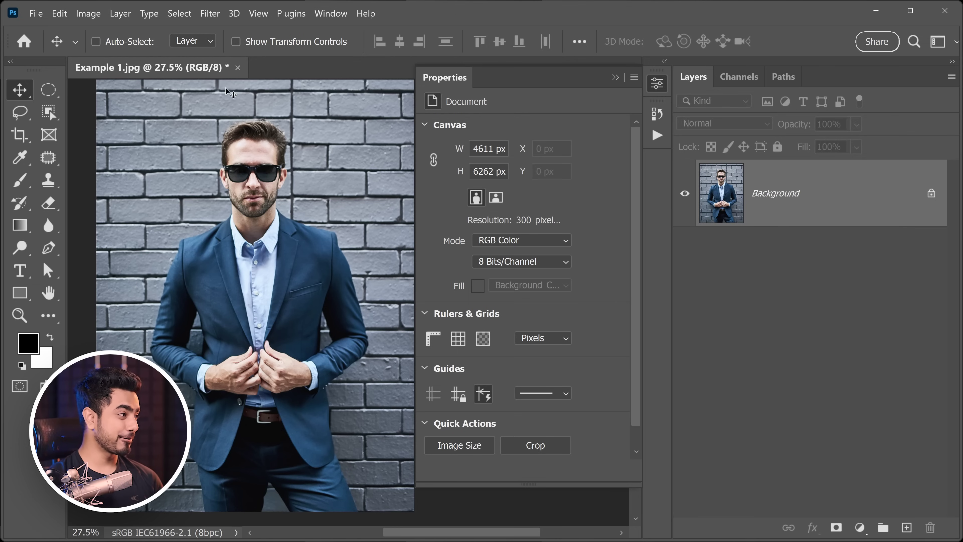
With the Magic Wand tool active, try masking out the brick wall using a Select Subject selection, and undo the mask
{"action": "left_click", "coordinate": [53, 116]}
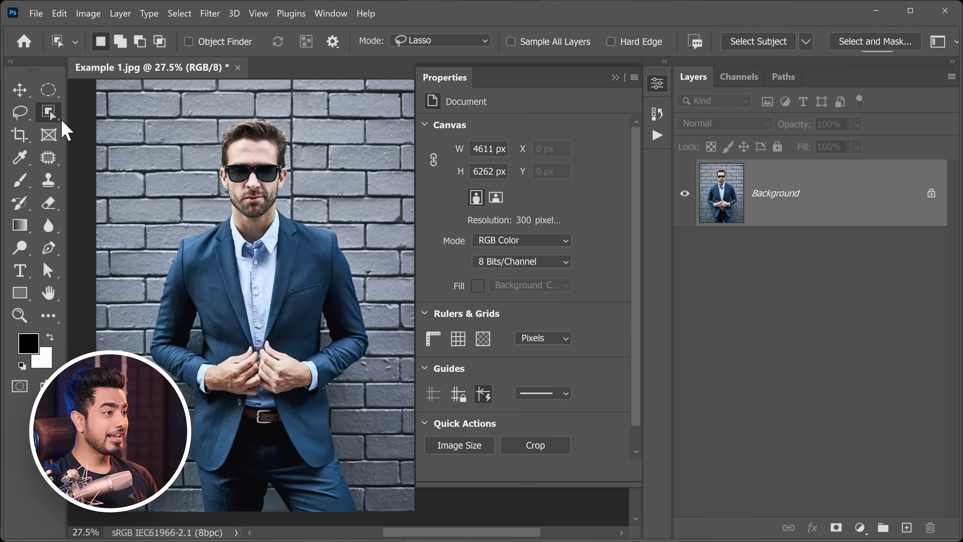
{"action": "right_click", "coordinate": [57, 120]}
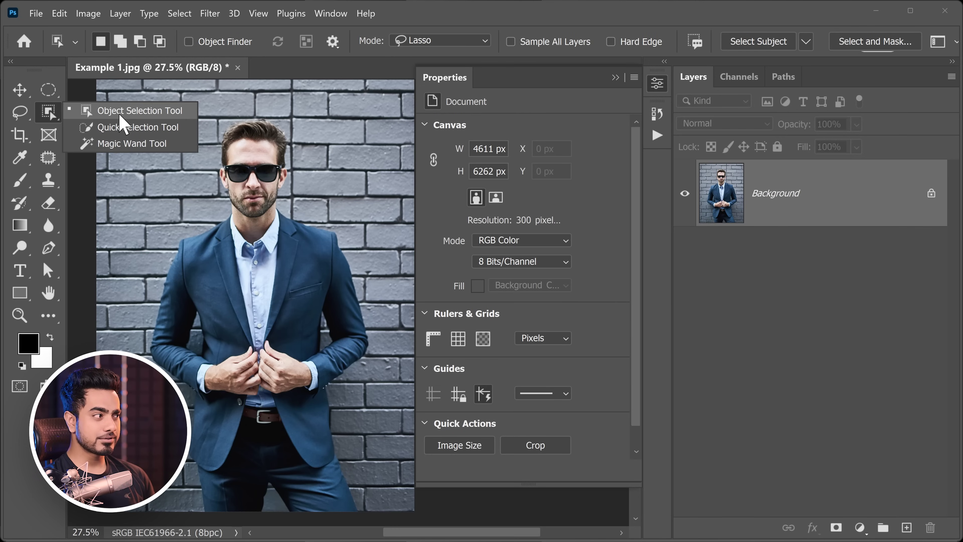
{"action": "left_click", "coordinate": [139, 143]}
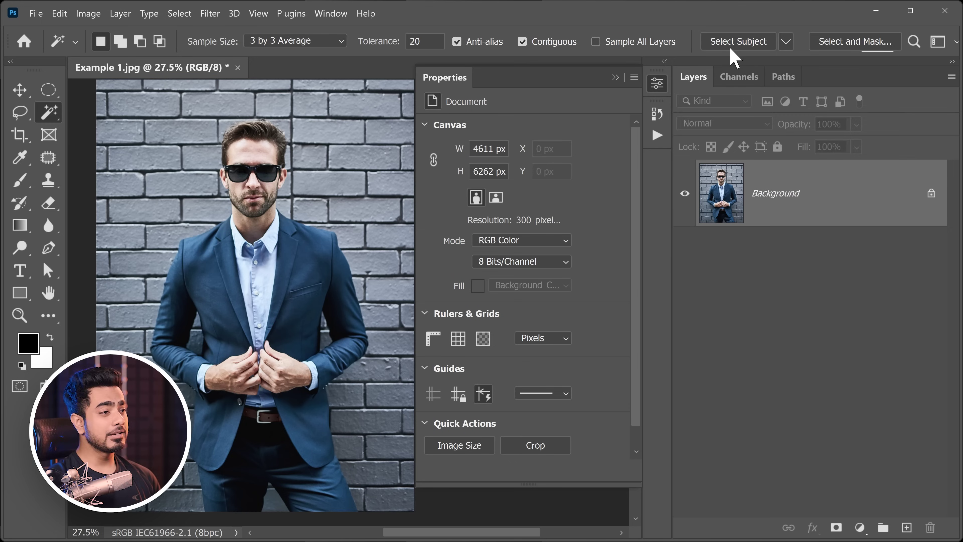
{"action": "left_click", "coordinate": [732, 46]}
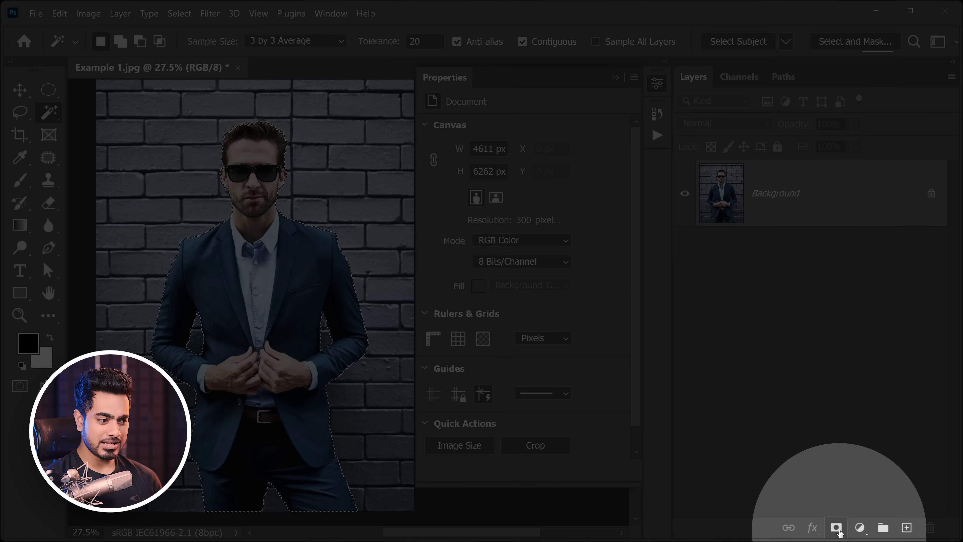
{"action": "left_click", "coordinate": [837, 528]}
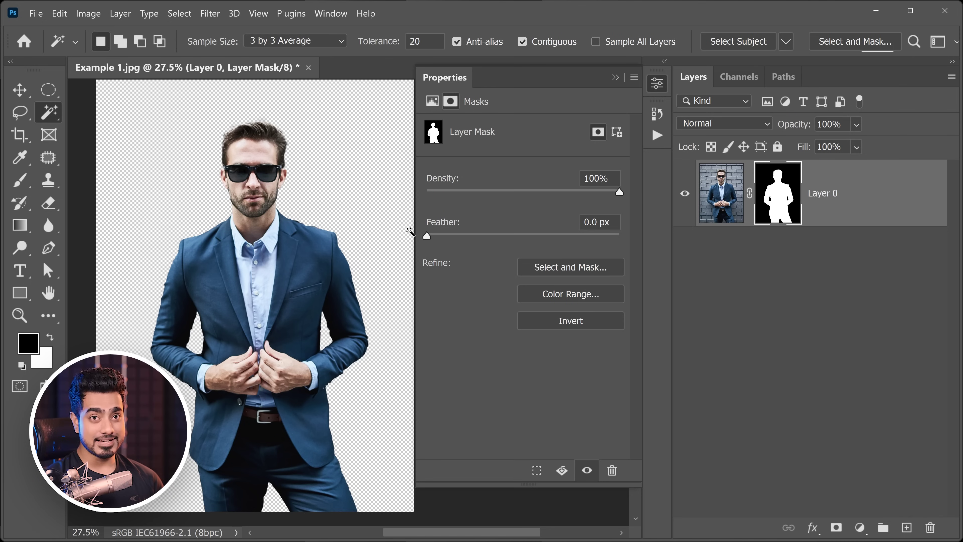
{"action": "key", "text": "ctrl+z"}
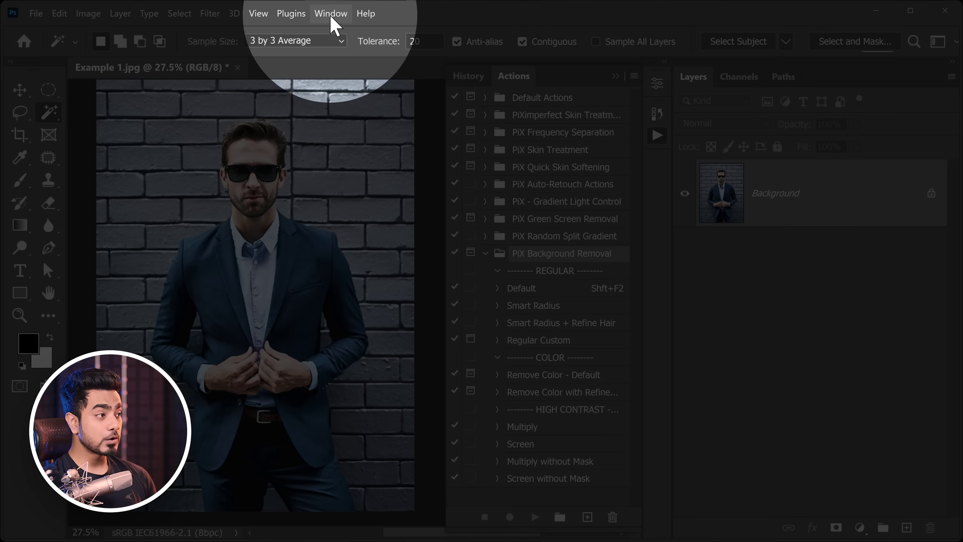
Select the Default action in the PiX Background Removal action set
{"action": "left_click", "coordinate": [330, 13]}
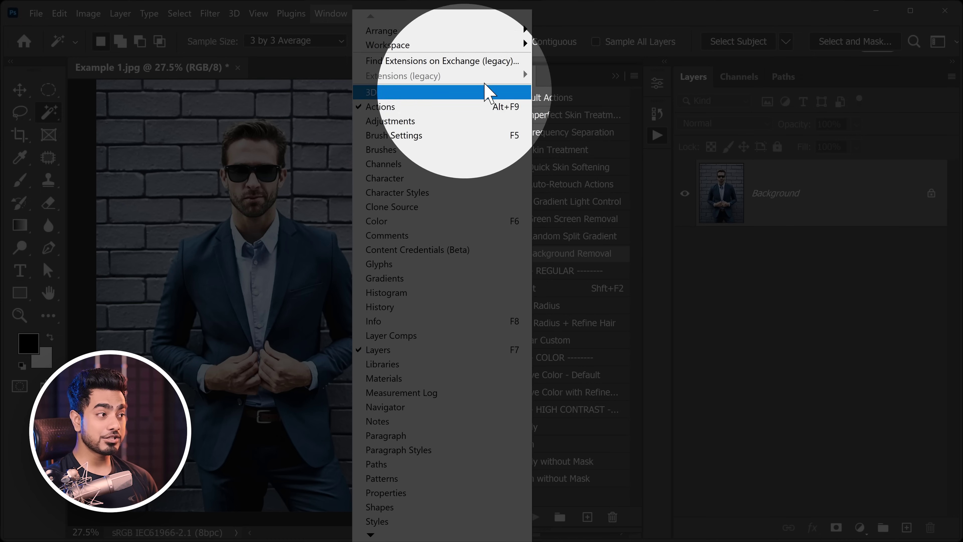
{"action": "left_click", "coordinate": [577, 14]}
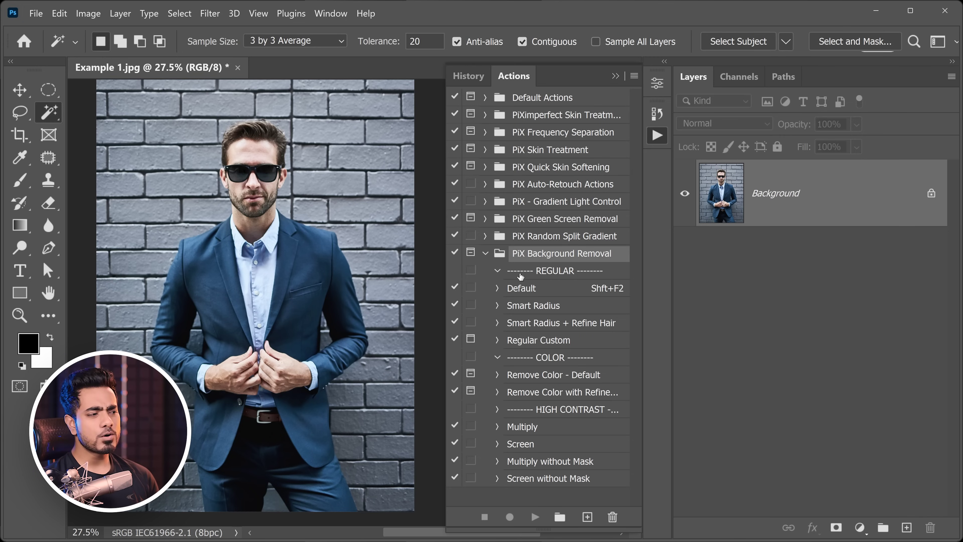
{"action": "left_click", "coordinate": [524, 295]}
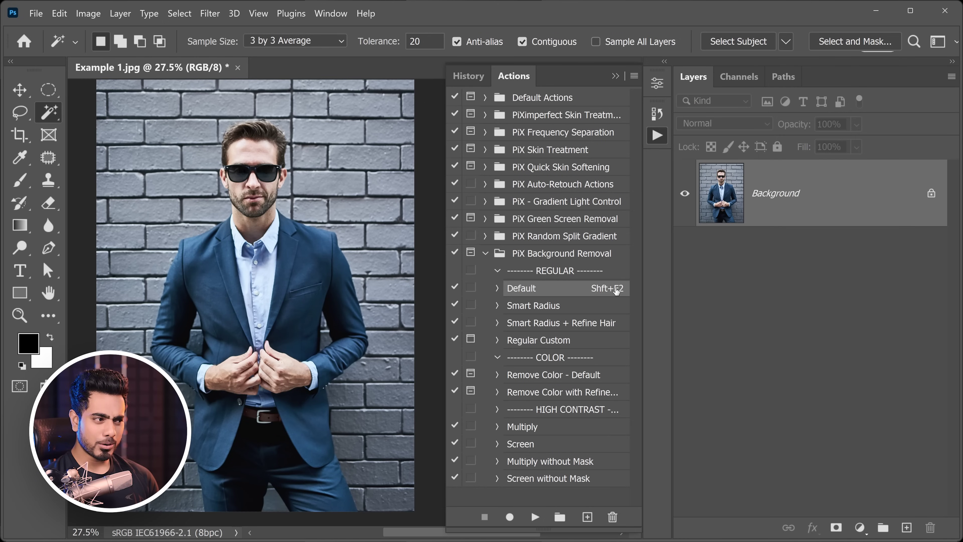
Try assigning Shift+F4 as the function key of the Default background removal action, and discard the change
{"action": "double_click", "coordinate": [572, 292]}
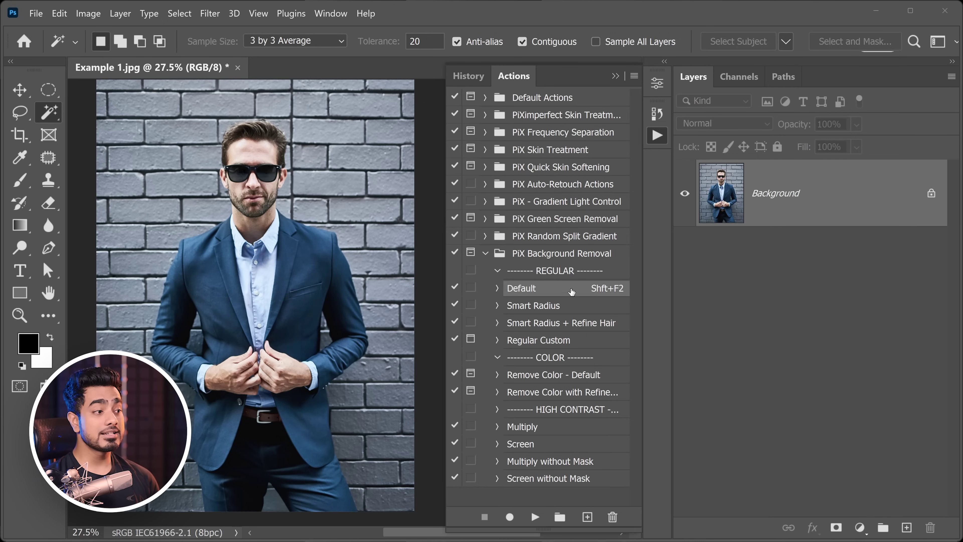
{"action": "left_click_drag", "start_coordinate": [501, 141], "coordinate": [458, 140]}
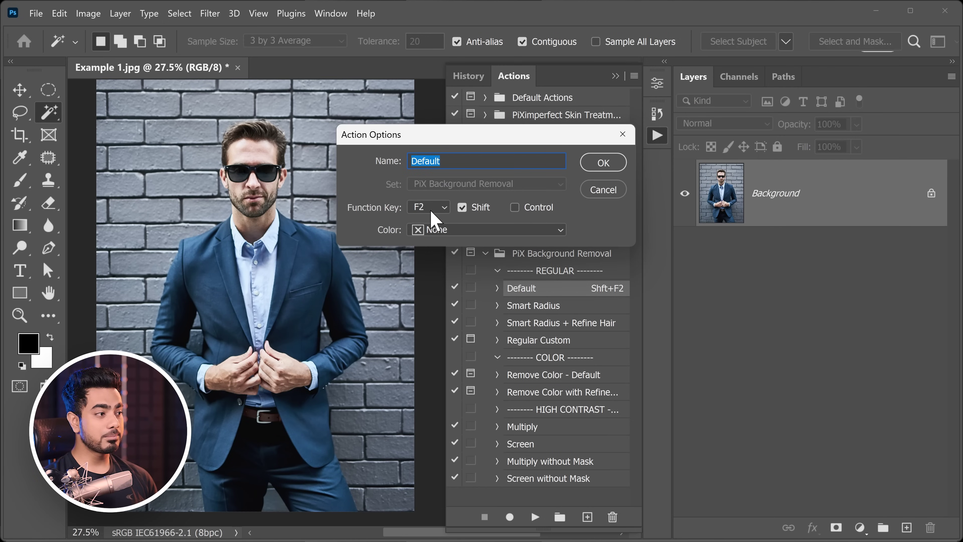
{"action": "left_click", "coordinate": [431, 213]}
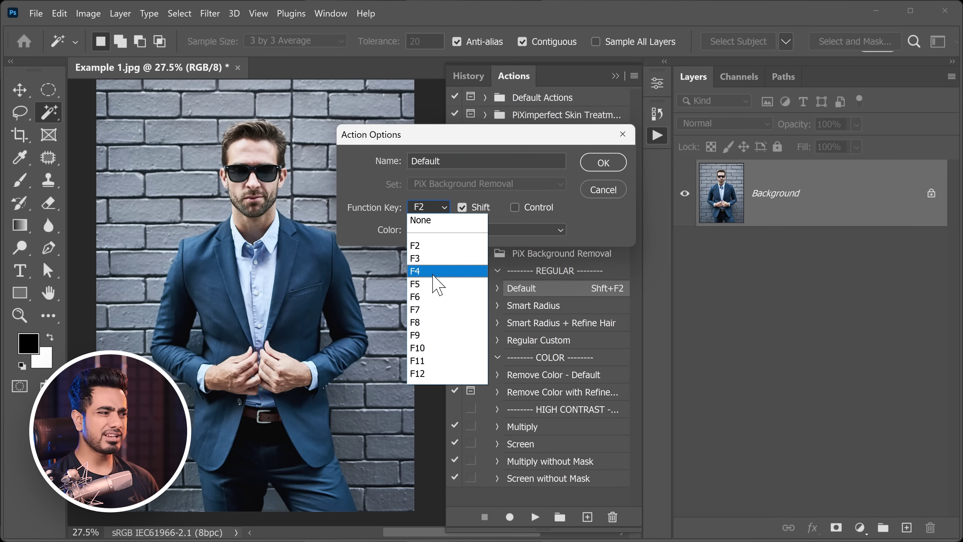
{"action": "left_click", "coordinate": [438, 270]}
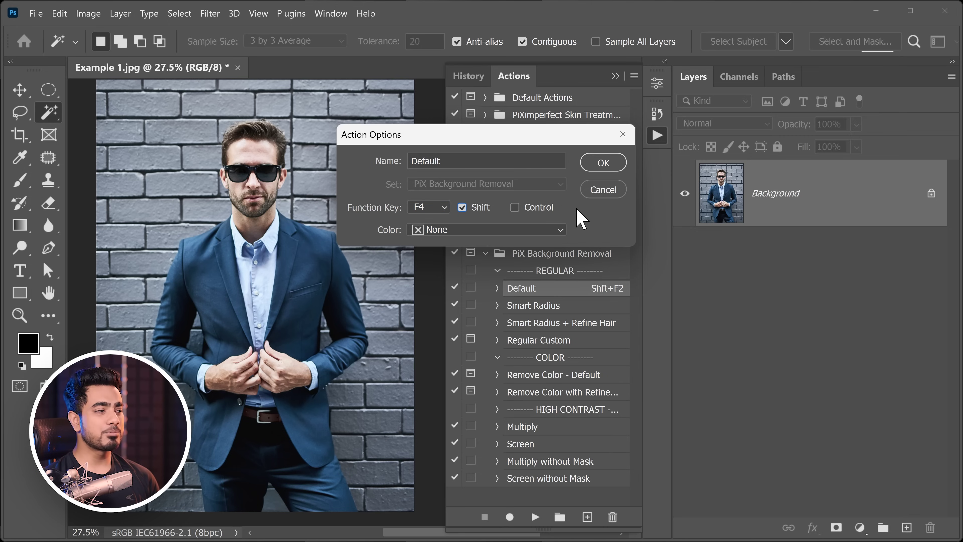
{"action": "left_click", "coordinate": [607, 193]}
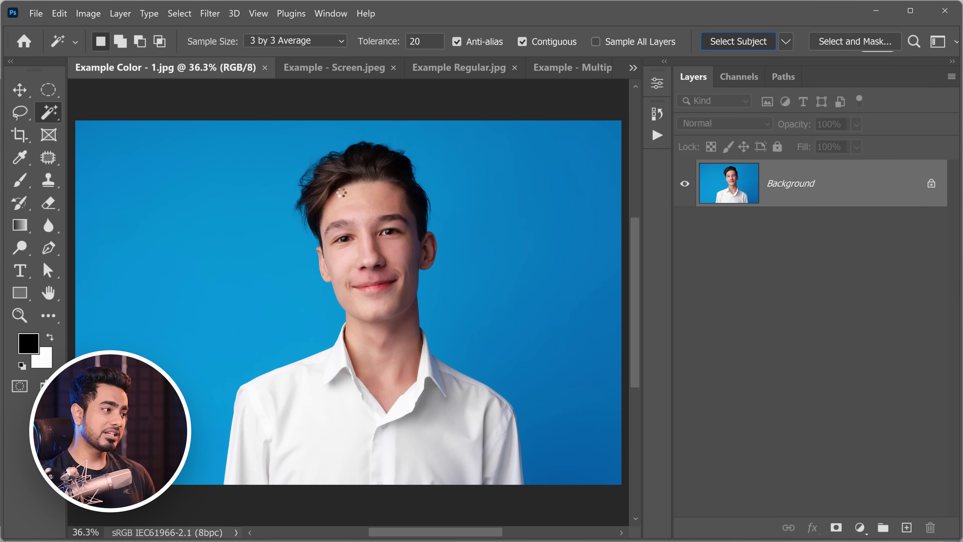
Try masking out the blue background behind the young man from the subject selection, and examine the hair edges
{"action": "left_click", "coordinate": [837, 528]}
{"action": "left_click_drag", "start_coordinate": [437, 235], "coordinate": [546, 228]}
{"action": "left_click_drag", "start_coordinate": [463, 238], "coordinate": [426, 378]}
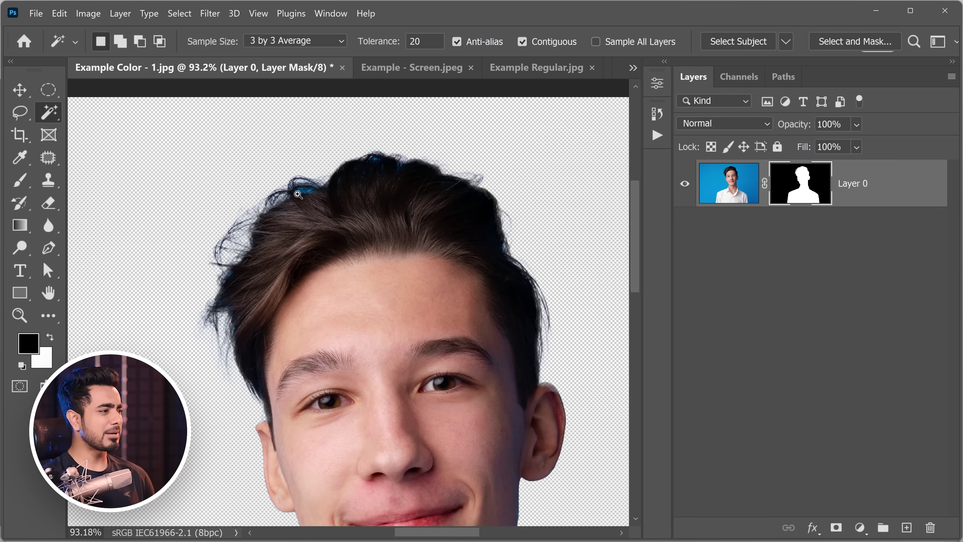
{"action": "left_click_drag", "start_coordinate": [297, 193], "coordinate": [329, 213]}
{"action": "key", "text": "ctrl+0"}
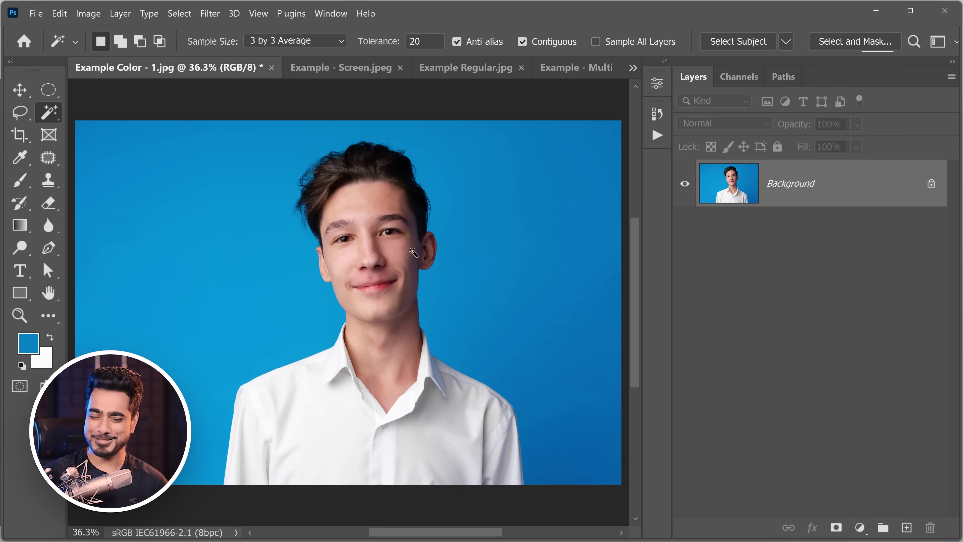
Mask out the blue background with an inverted Color Range selection of the sampled blue at fuzziness 90
{"action": "left_click", "coordinate": [180, 13]}
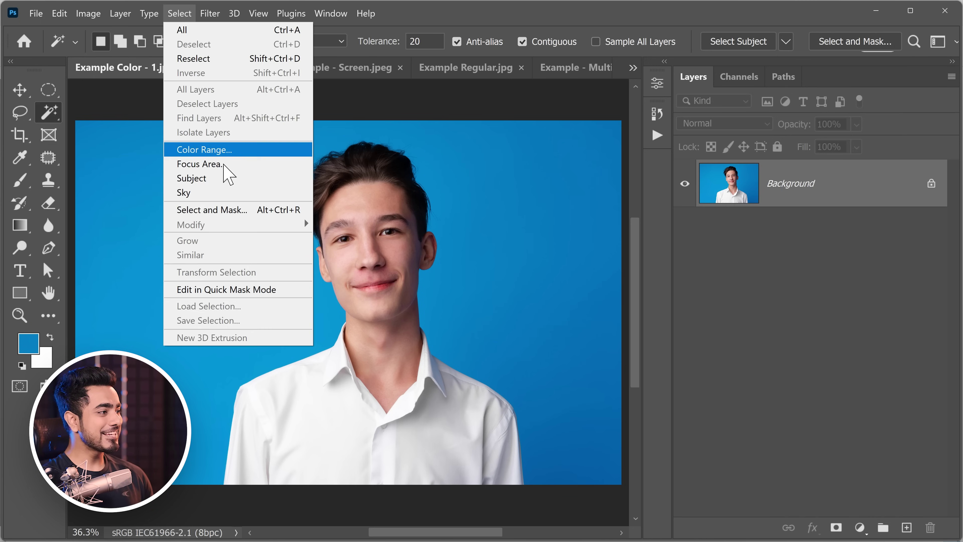
{"action": "left_click", "coordinate": [204, 150]}
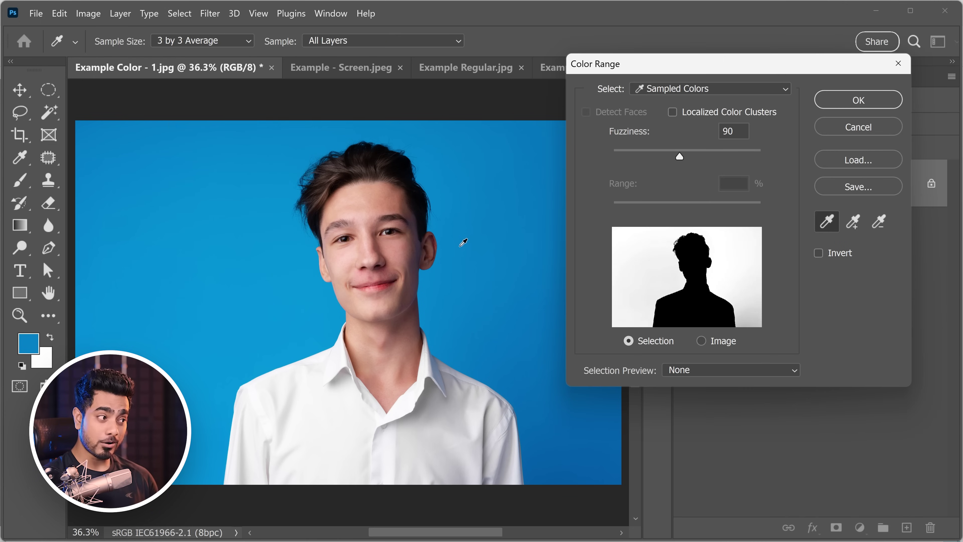
{"action": "key", "text": "Return"}
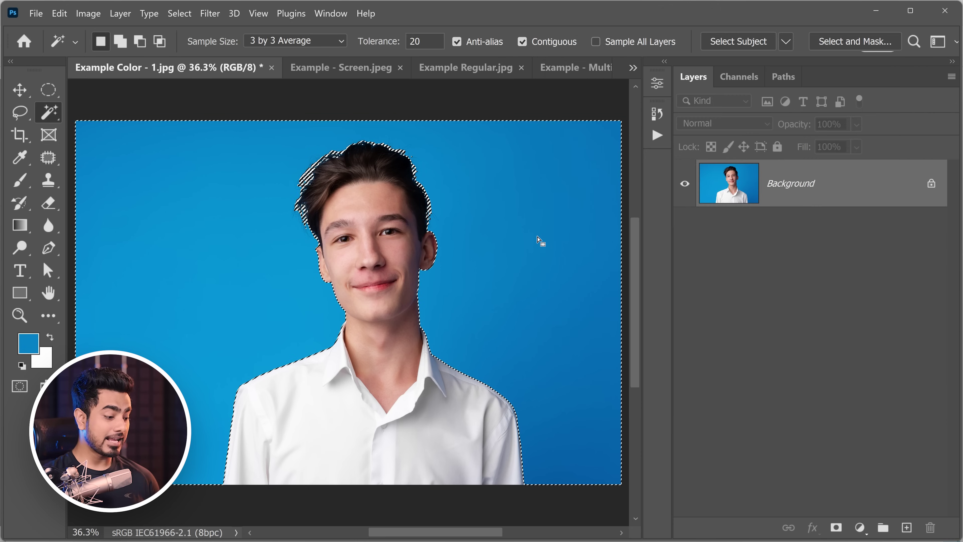
{"action": "key", "text": "ctrl+shift+i"}
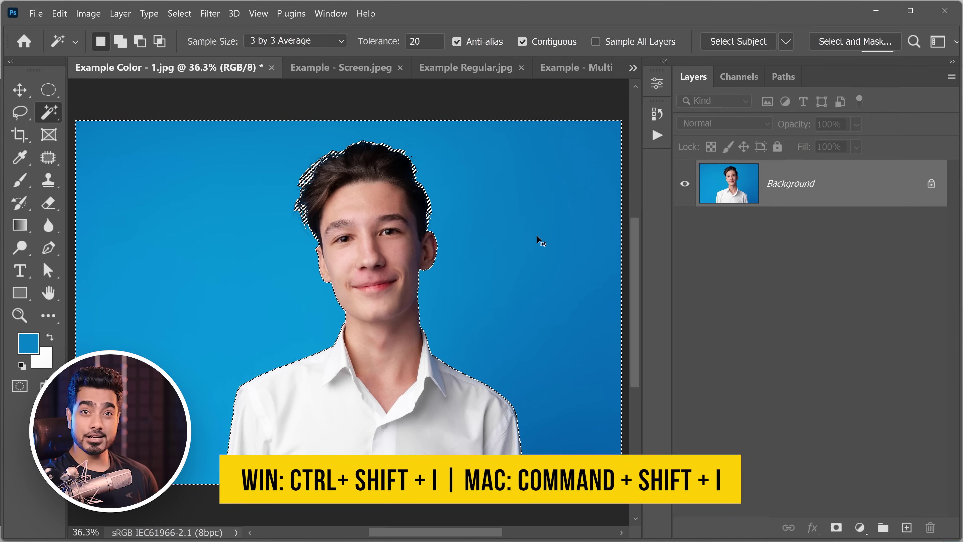
{"action": "left_click", "coordinate": [838, 528]}
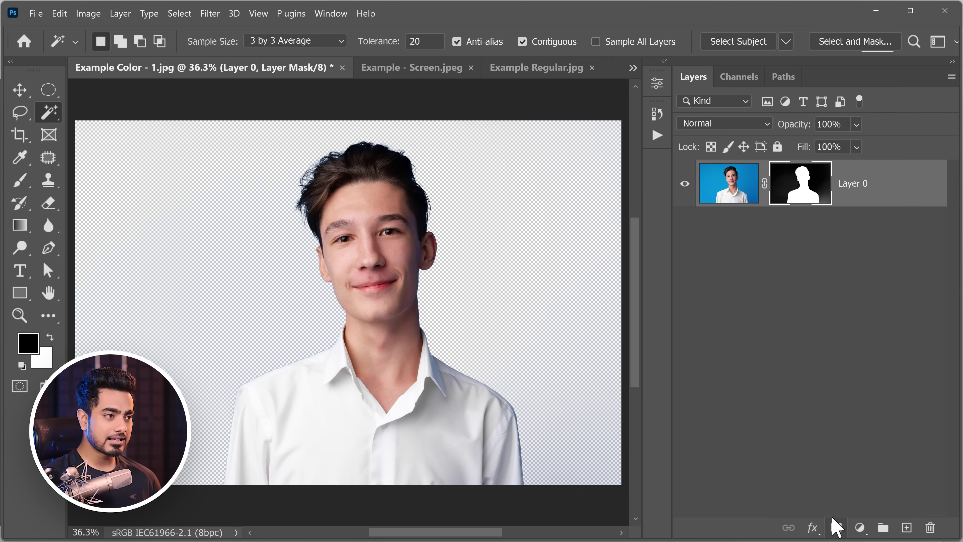
Examine the cut-out edges around the young man's ears, jaw, neck, collar and hair for background colour fringing
{"action": "scroll", "coordinate": [461, 239], "scroll_direction": "up", "scroll_amount": 6}
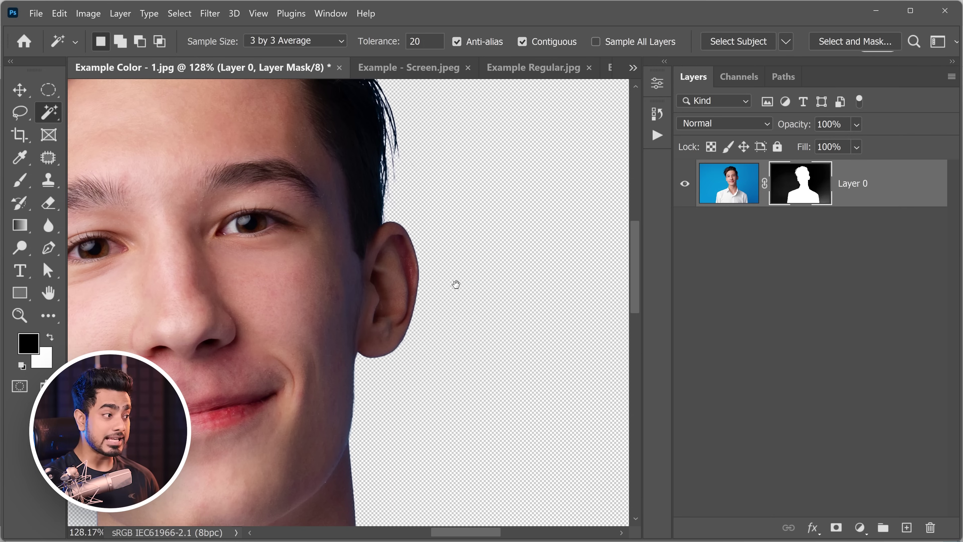
{"action": "left_click_drag", "start_coordinate": [454, 282], "coordinate": [431, 166]}
{"action": "left_click_drag", "start_coordinate": [335, 300], "coordinate": [556, 296]}
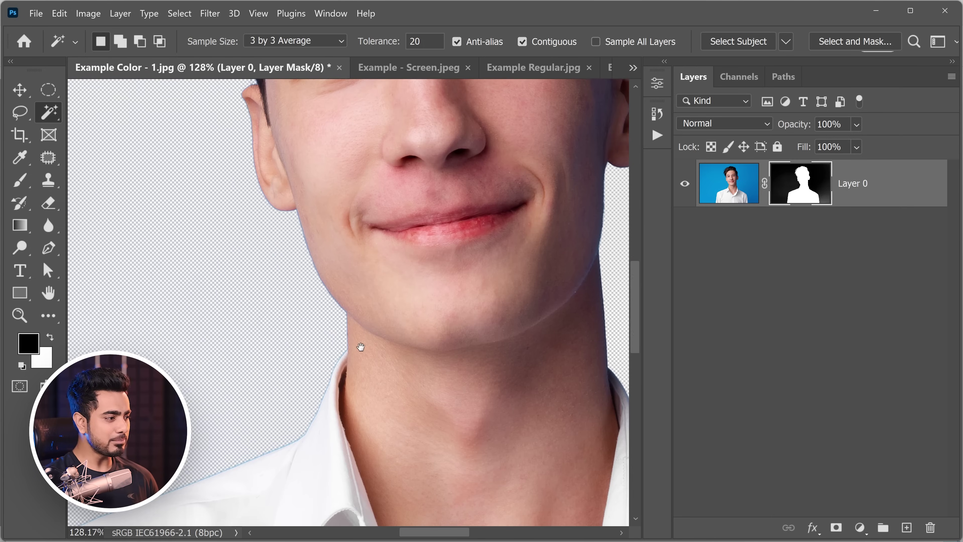
{"action": "left_click_drag", "start_coordinate": [325, 399], "coordinate": [381, 274]}
{"action": "mouse_move", "coordinate": [402, 90]}
{"action": "left_mouse_down"}
{"action": "mouse_move", "coordinate": [315, 261]}
{"action": "mouse_move", "coordinate": [335, 333]}
{"action": "left_mouse_up"}
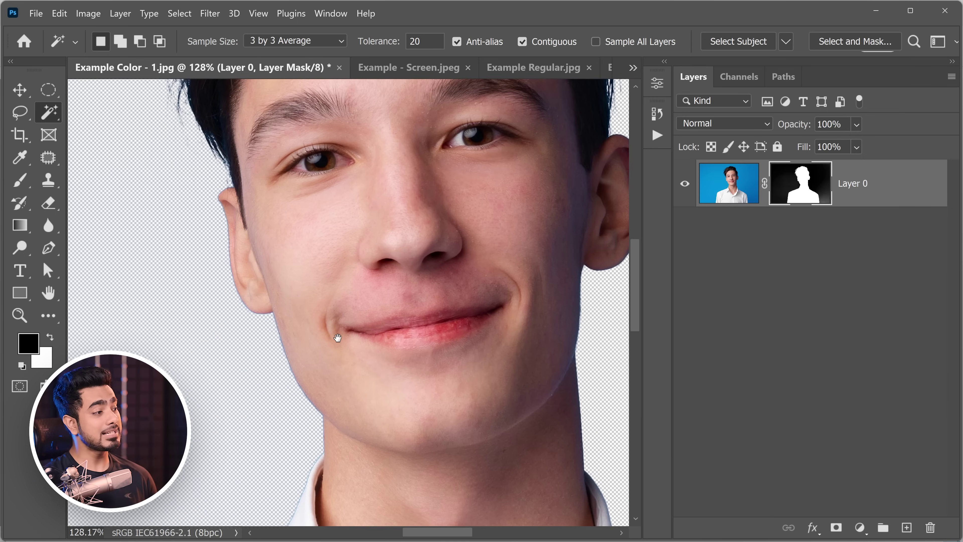
{"action": "mouse_move", "coordinate": [380, 298]}
{"action": "left_mouse_down"}
{"action": "mouse_move", "coordinate": [241, 389]}
{"action": "mouse_move", "coordinate": [218, 516]}
{"action": "left_mouse_up"}
{"action": "scroll", "coordinate": [373, 288], "scroll_direction": "down", "scroll_amount": 6}
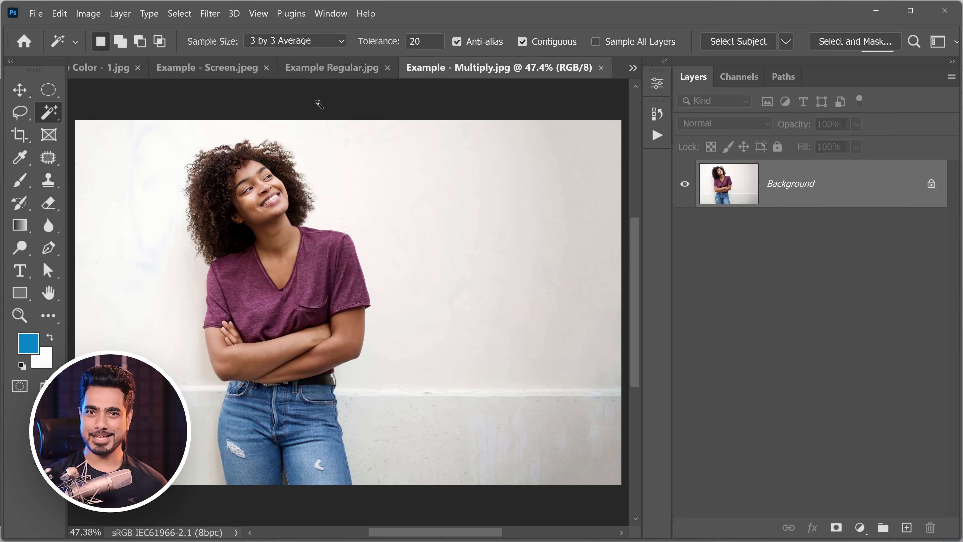
Mask out the white wall behind the curly-haired woman in Example - Multiply.jpg using a Select Subject selection
{"action": "left_click_drag", "start_coordinate": [247, 168], "coordinate": [371, 149]}
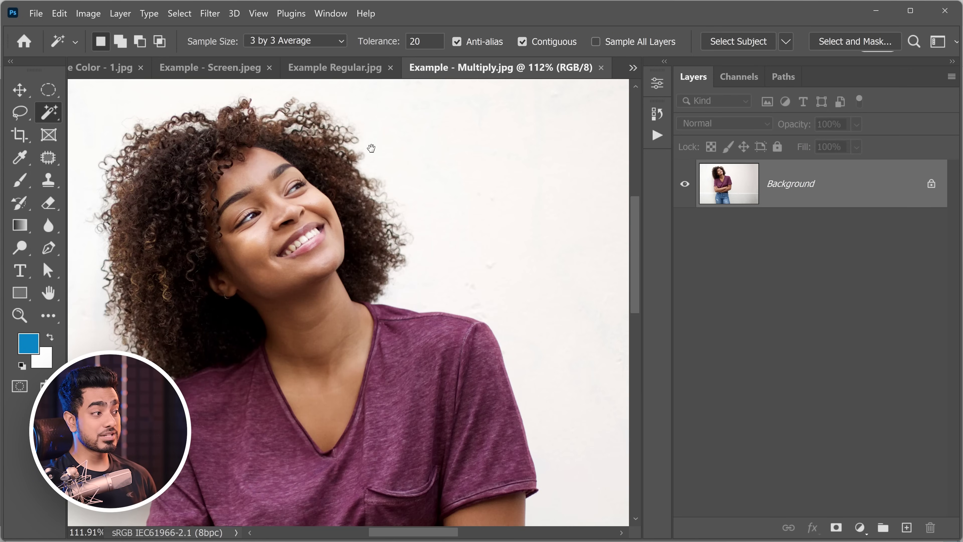
{"action": "left_click_drag", "start_coordinate": [469, 199], "coordinate": [416, 194]}
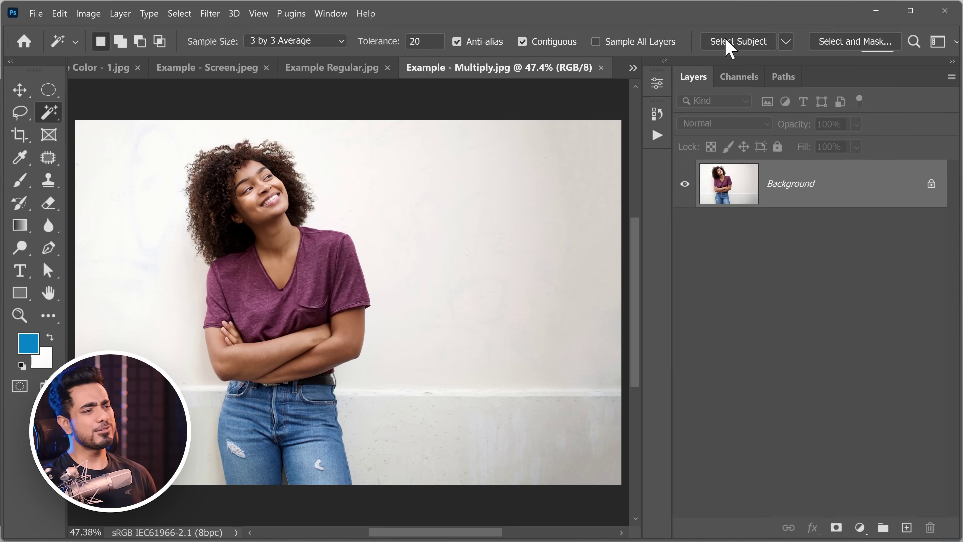
{"action": "left_click", "coordinate": [728, 48]}
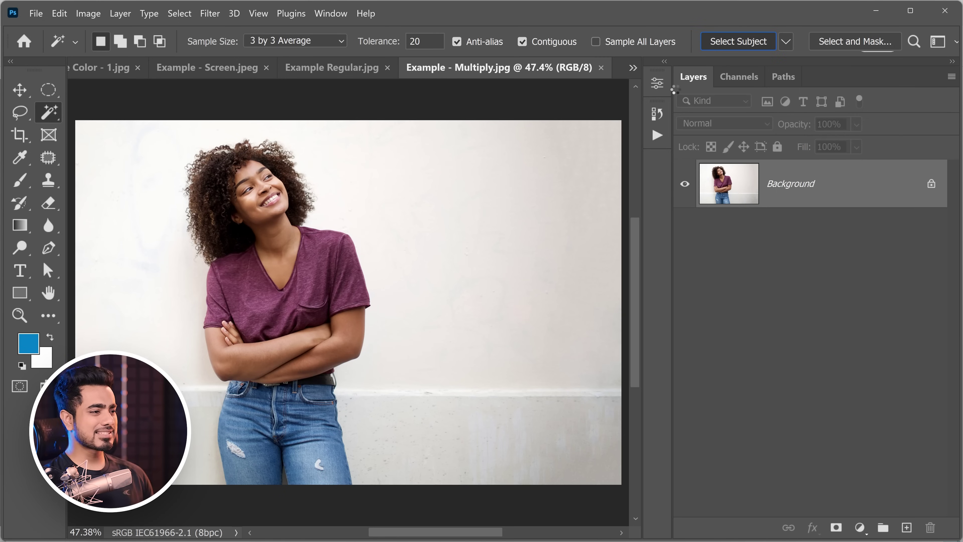
{"action": "left_click", "coordinate": [837, 527]}
Add a grey 7e7e7e Solid Color fill layer beneath the woman's cut-out and examine her curly hair edges against it
{"action": "left_click", "coordinate": [861, 529]}
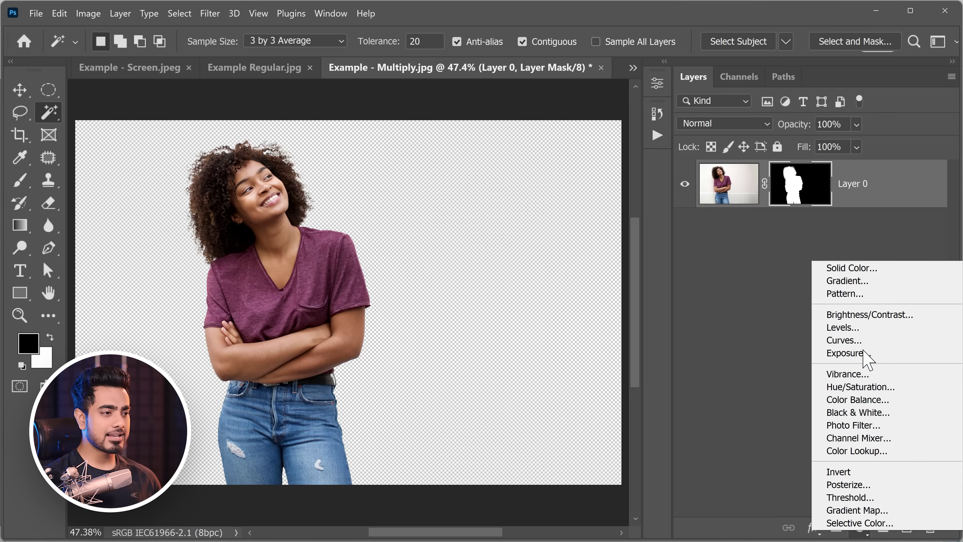
{"action": "left_click", "coordinate": [868, 270]}
{"action": "left_click", "coordinate": [563, 315]}
{"action": "left_click", "coordinate": [870, 215]}
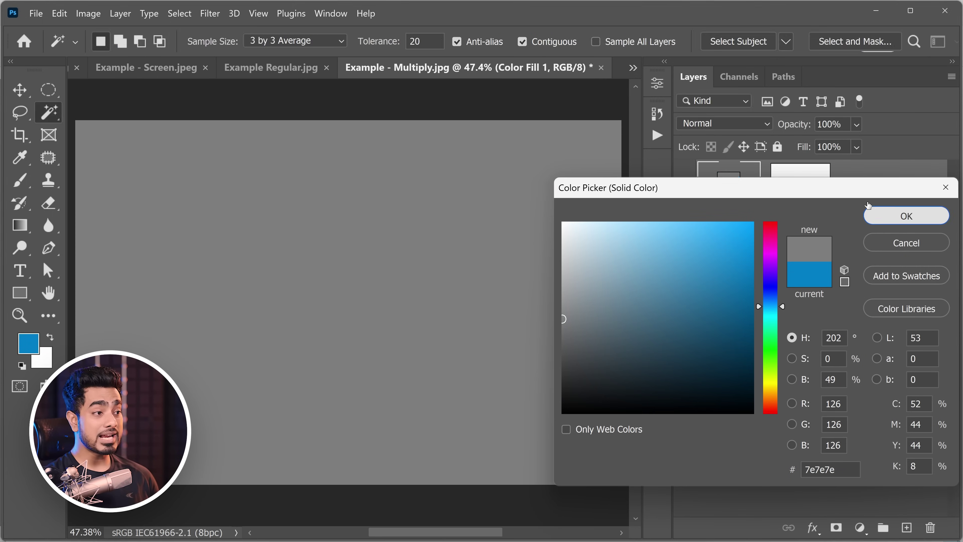
{"action": "left_click_drag", "start_coordinate": [869, 289], "coordinate": [868, 289]}
{"action": "scroll", "coordinate": [376, 135], "scroll_direction": "up", "scroll_amount": 10}
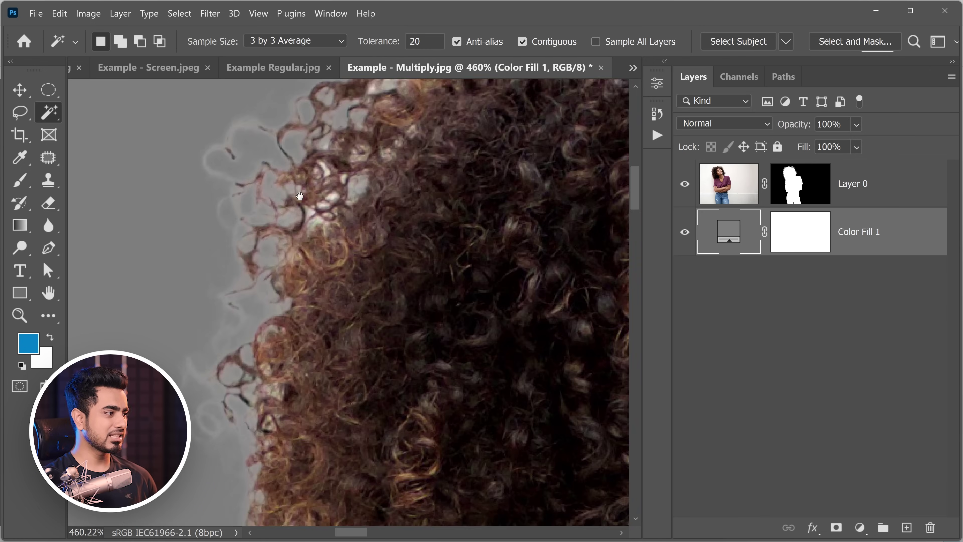
{"action": "scroll", "coordinate": [376, 135], "scroll_direction": "down", "scroll_amount": 10}
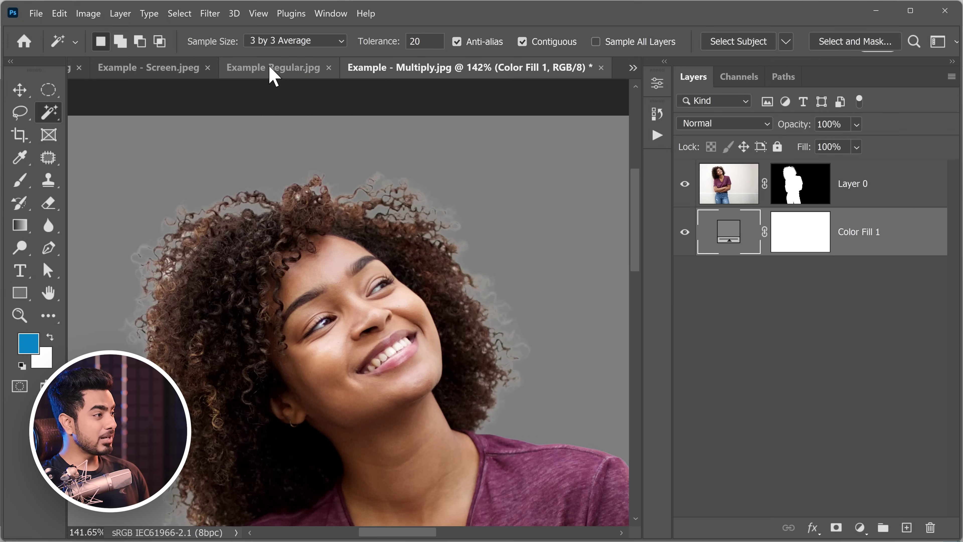
Switch to Example Regular.jpg and view the white dog's full portrait and fur against the dark backdrop
{"action": "left_click", "coordinate": [270, 69]}
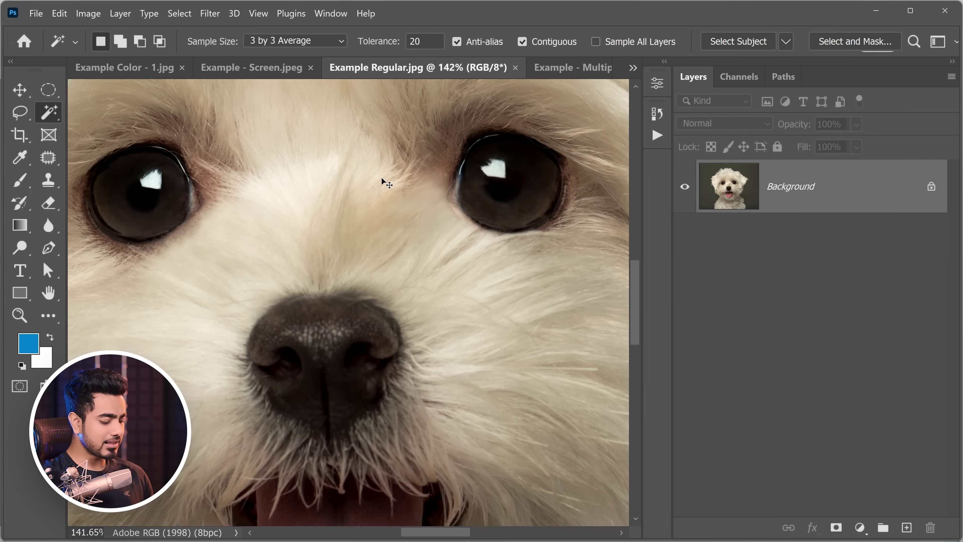
{"action": "key", "text": "ctrl+0"}
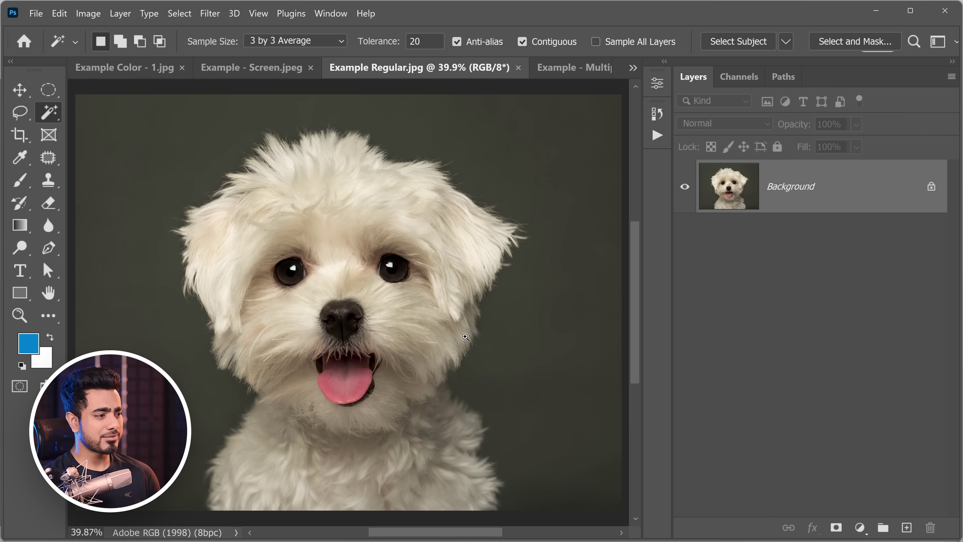
{"action": "scroll", "coordinate": [466, 337], "scroll_direction": "up", "scroll_amount": 5}
{"action": "key", "text": "ctrl+0"}
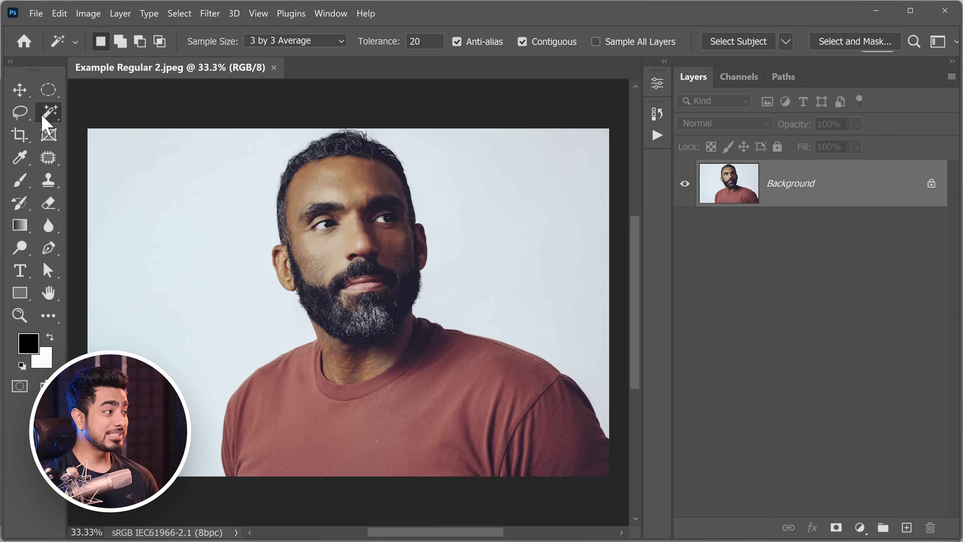
Mask out the pale background behind the bearded man in Example Regular 2.jpeg using a Select Subject selection
{"action": "right_click", "coordinate": [42, 116]}
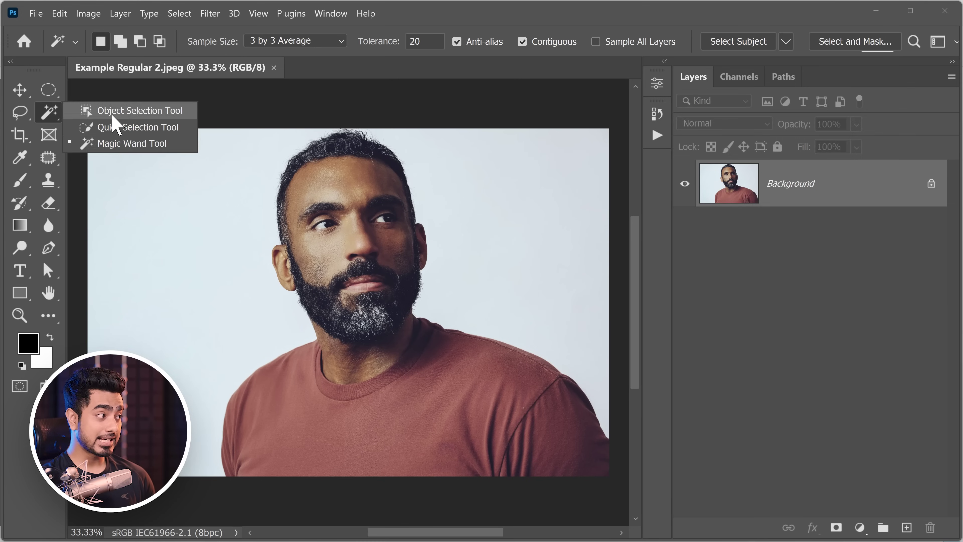
{"action": "left_click", "coordinate": [114, 127]}
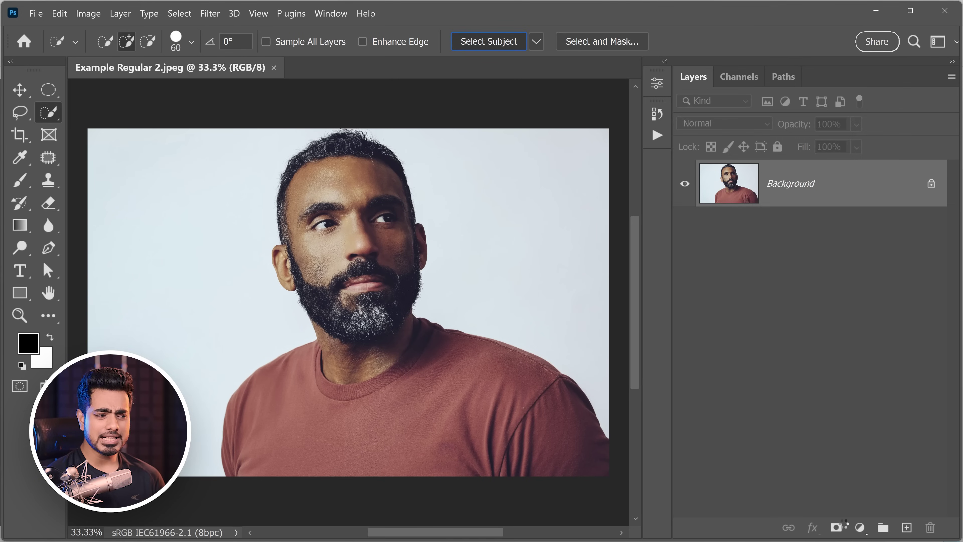
{"action": "left_click", "coordinate": [836, 528]}
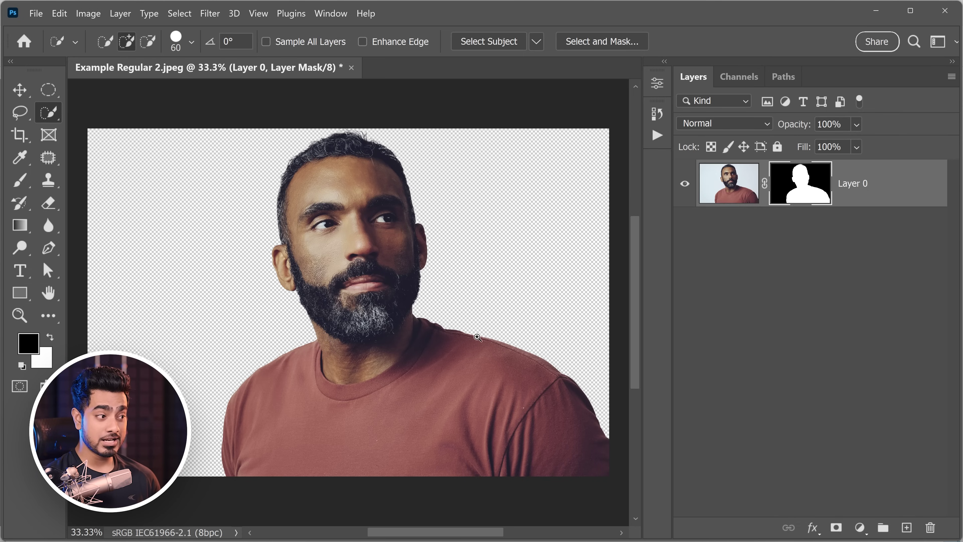
Add a white ffffff Solid Color fill layer and place it beneath the bearded man's cut-out
{"action": "left_click_drag", "start_coordinate": [478, 337], "coordinate": [662, 361]}
{"action": "left_click", "coordinate": [860, 527]}
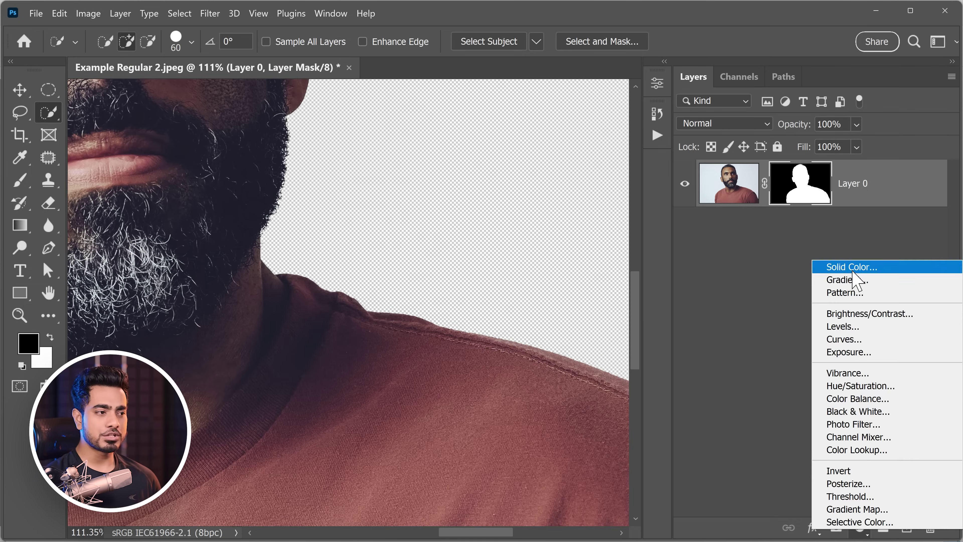
{"action": "left_click", "coordinate": [830, 265]}
{"action": "type", "text": "a65a5a"}
{"action": "left_click_drag", "start_coordinate": [618, 264], "coordinate": [562, 221]}
{"action": "left_click", "coordinate": [913, 221]}
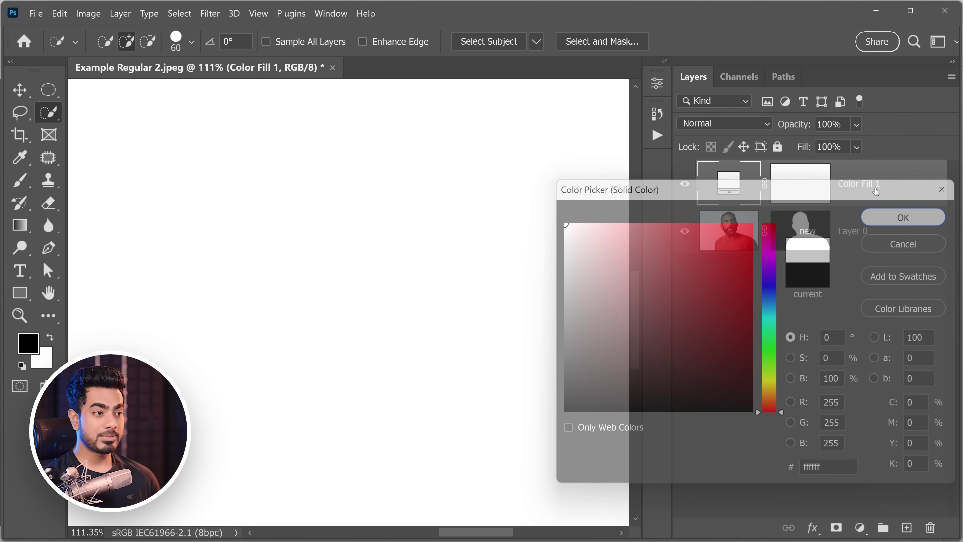
{"action": "left_click_drag", "start_coordinate": [873, 188], "coordinate": [869, 249]}
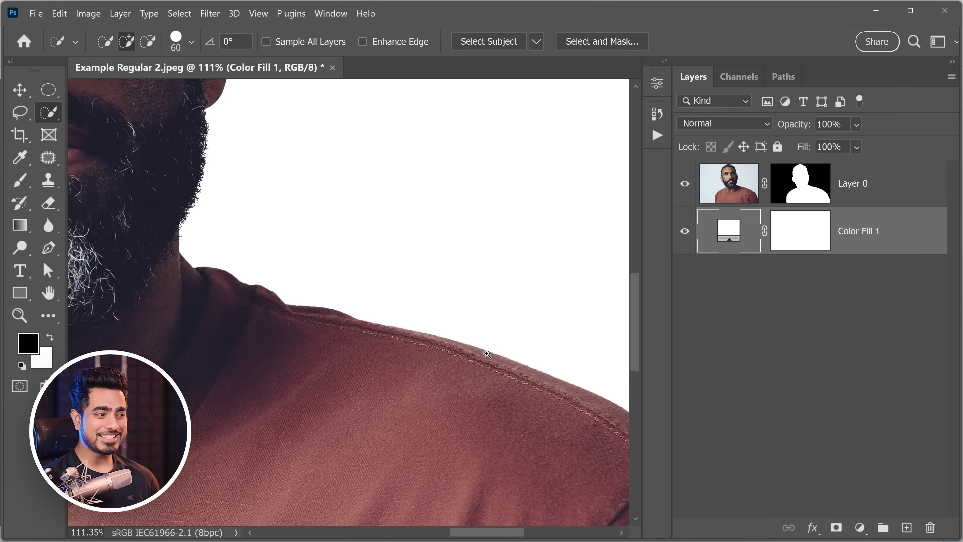
Examine the cut-out edges along both shirt shoulders, the neck and the beard against the white fill
{"action": "left_click_drag", "start_coordinate": [462, 348], "coordinate": [352, 305]}
{"action": "left_click_drag", "start_coordinate": [352, 305], "coordinate": [583, 277]}
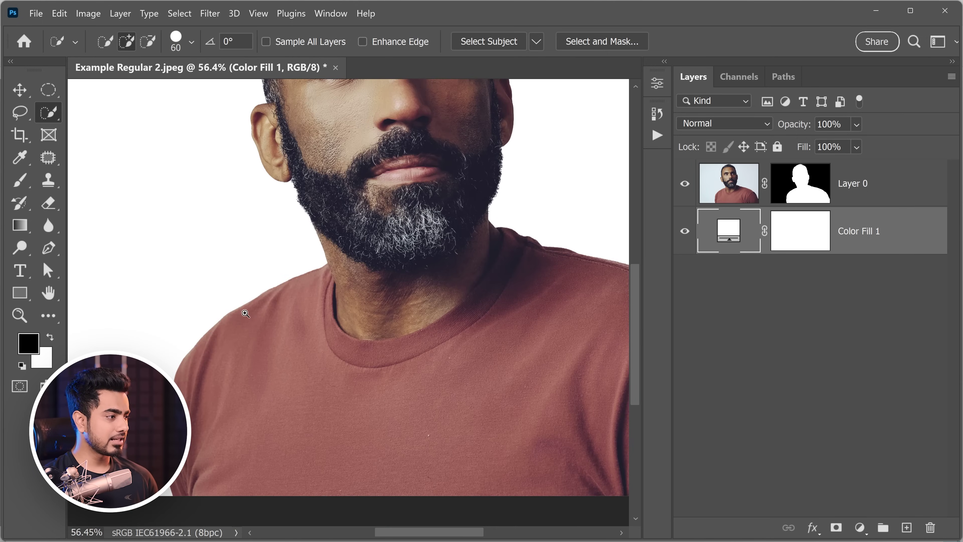
{"action": "left_click_drag", "start_coordinate": [256, 299], "coordinate": [303, 295]}
{"action": "left_click_drag", "start_coordinate": [303, 295], "coordinate": [353, 254]}
{"action": "left_click_drag", "start_coordinate": [265, 238], "coordinate": [328, 322]}
{"action": "left_click_drag", "start_coordinate": [615, 159], "coordinate": [454, 234]}
{"action": "left_click_drag", "start_coordinate": [418, 272], "coordinate": [550, 186]}
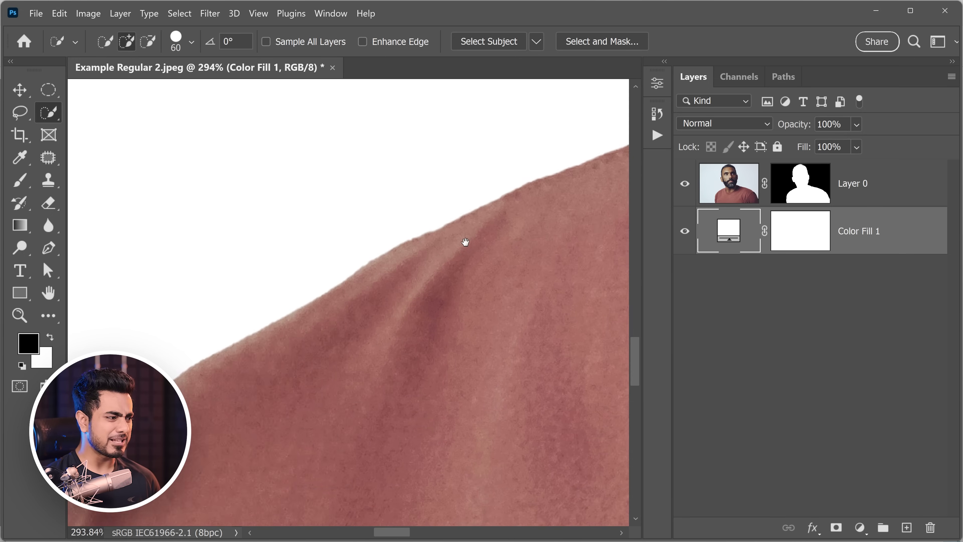
{"action": "left_click_drag", "start_coordinate": [465, 243], "coordinate": [421, 231]}
{"action": "left_click_drag", "start_coordinate": [448, 171], "coordinate": [452, 269]}
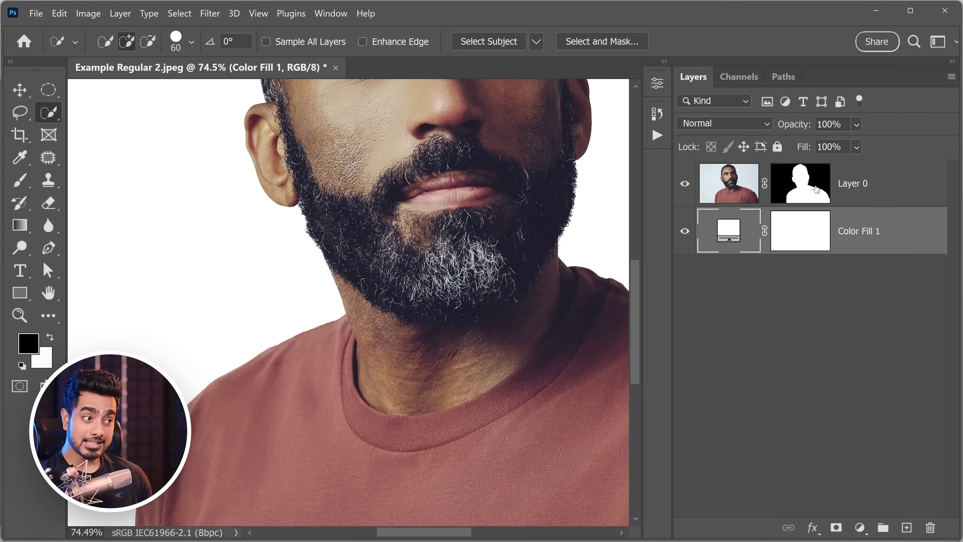
Refine the man's layer mask in Select and Mask with Smart Radius enabled and an edge detection radius of 10 px
{"action": "left_click", "coordinate": [815, 192]}
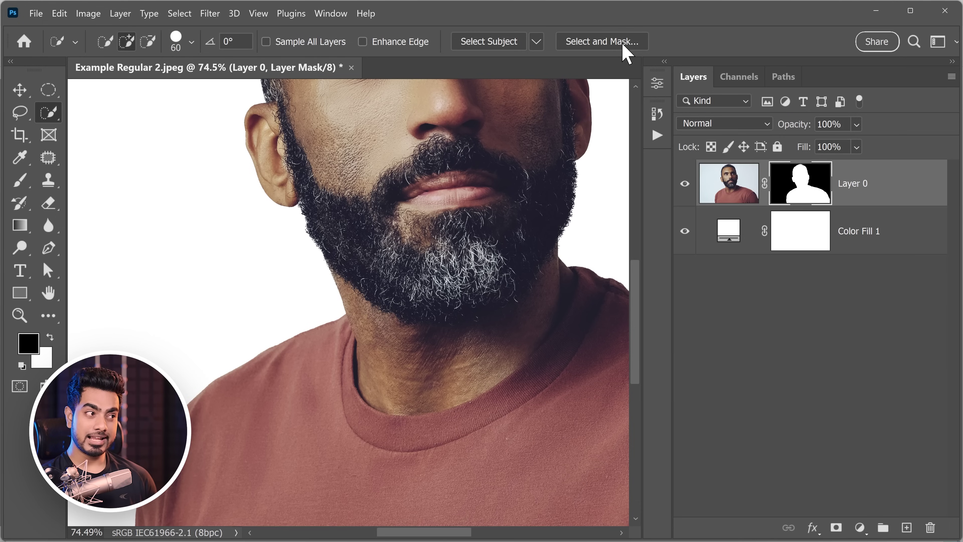
{"action": "left_click", "coordinate": [622, 43]}
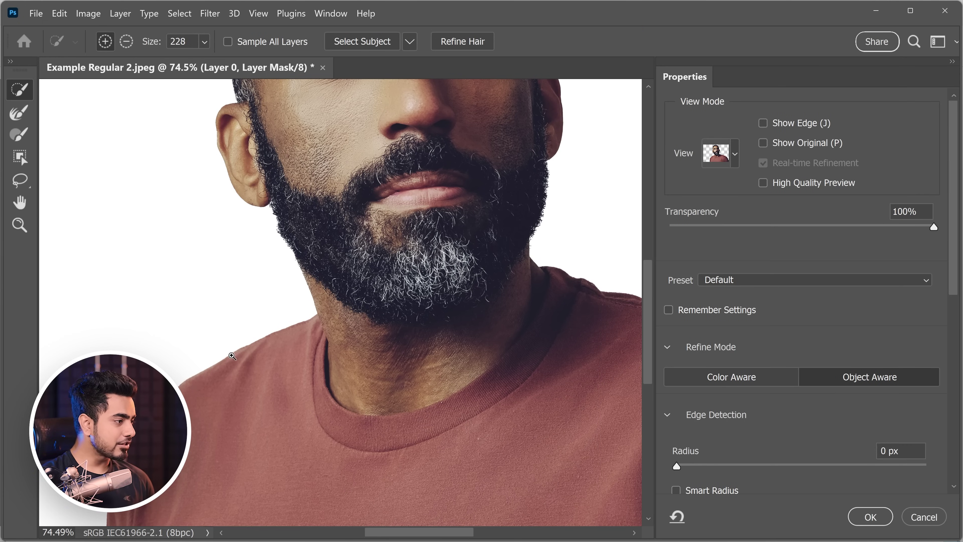
{"action": "left_click_drag", "start_coordinate": [241, 348], "coordinate": [342, 336]}
{"action": "left_click_drag", "start_coordinate": [342, 335], "coordinate": [393, 308]}
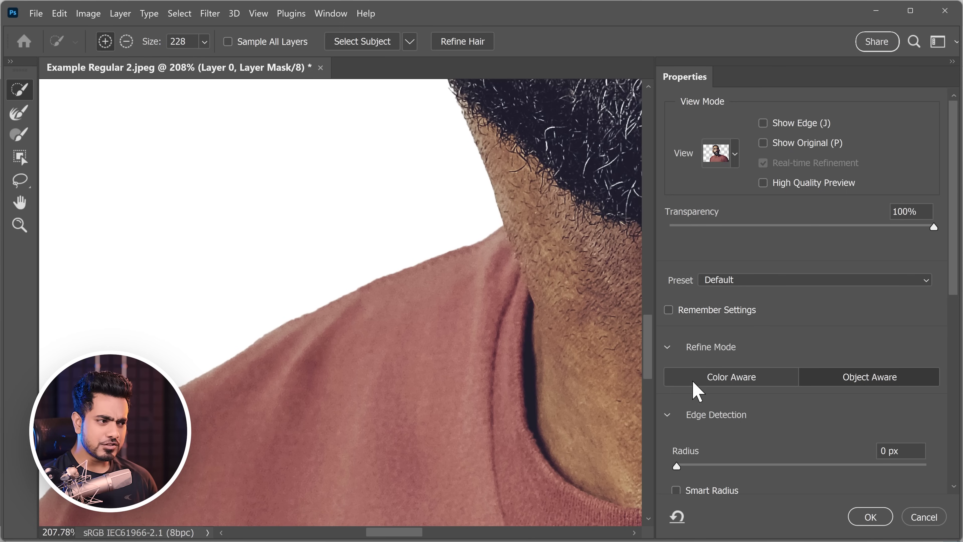
{"action": "left_click_drag", "start_coordinate": [955, 304], "coordinate": [948, 359]}
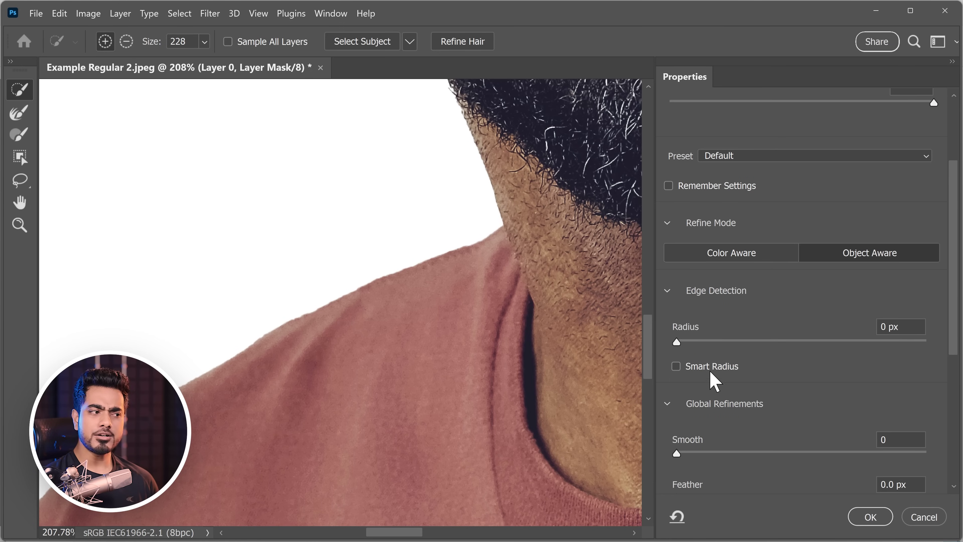
{"action": "left_click", "coordinate": [677, 367]}
{"action": "mouse_move", "coordinate": [761, 340]}
{"action": "left_mouse_down"}
{"action": "mouse_move", "coordinate": [750, 341]}
{"action": "mouse_move", "coordinate": [772, 342]}
{"action": "left_mouse_up"}
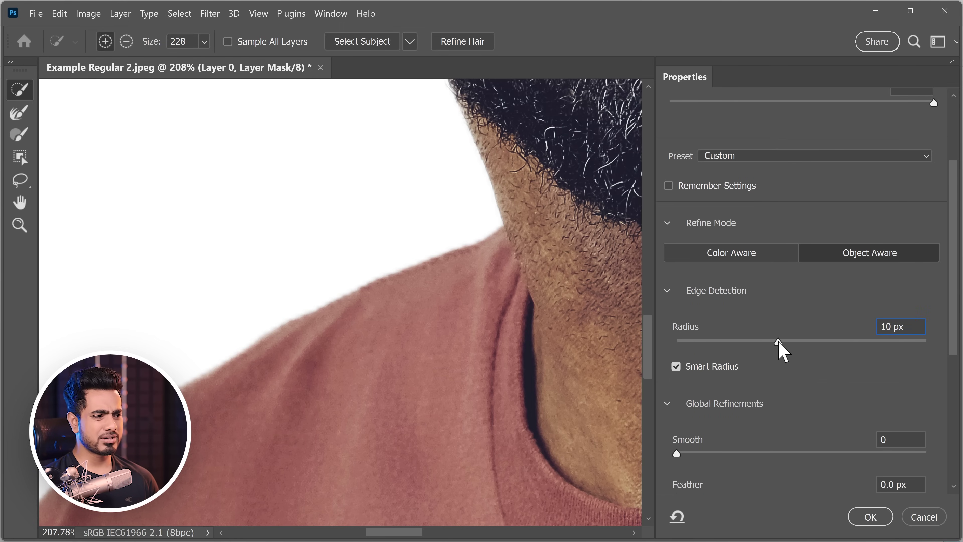
{"action": "left_click_drag", "start_coordinate": [303, 378], "coordinate": [377, 312]}
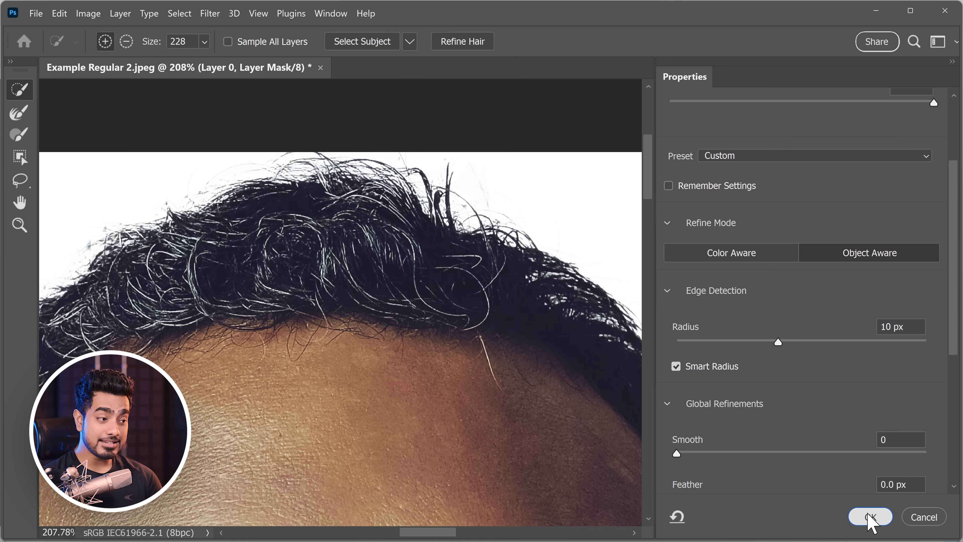
{"action": "left_click", "coordinate": [871, 516]}
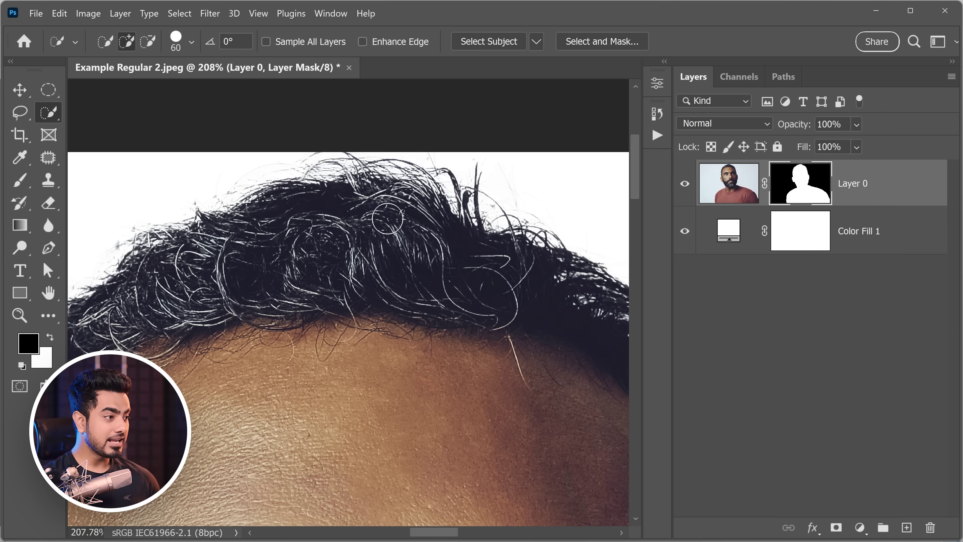
Examine the refined mask edges along the hair, both shirt shoulders, the beard and the ear
{"action": "left_click_drag", "start_coordinate": [430, 289], "coordinate": [353, 105]}
{"action": "left_click_drag", "start_coordinate": [277, 392], "coordinate": [349, 278]}
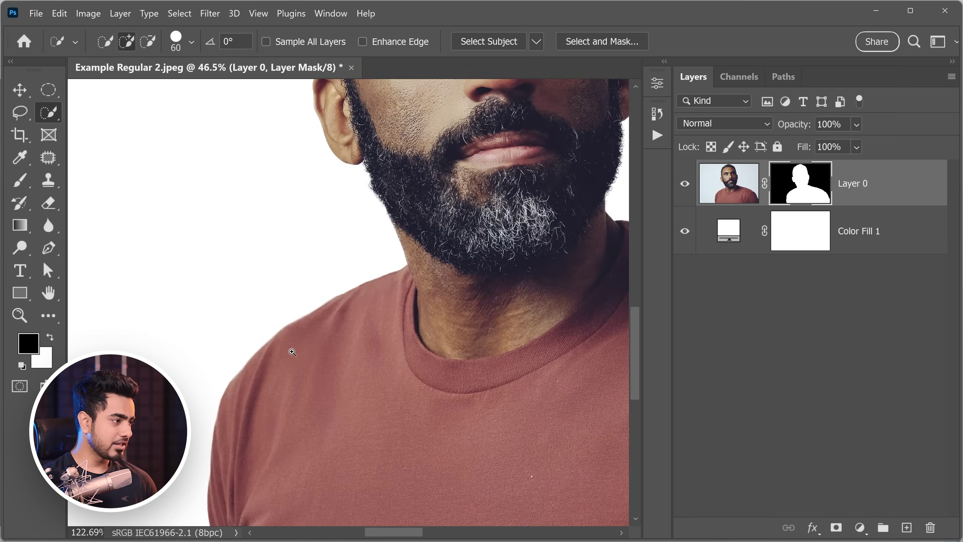
{"action": "left_click_drag", "start_coordinate": [292, 350], "coordinate": [321, 344]}
{"action": "left_click_drag", "start_coordinate": [383, 251], "coordinate": [302, 334]}
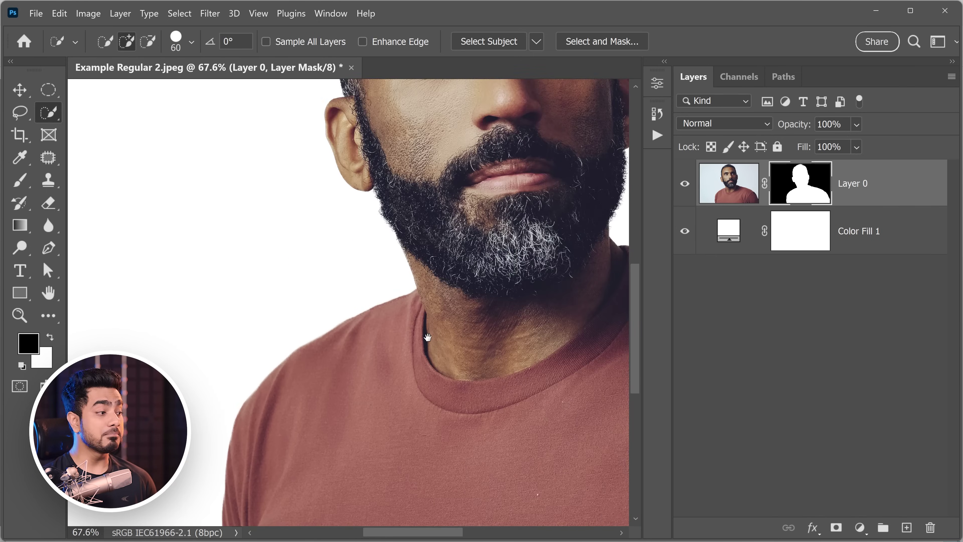
{"action": "left_click_drag", "start_coordinate": [425, 336], "coordinate": [129, 280]}
{"action": "left_click_drag", "start_coordinate": [477, 335], "coordinate": [306, 357]}
{"action": "left_click_drag", "start_coordinate": [306, 268], "coordinate": [400, 314]}
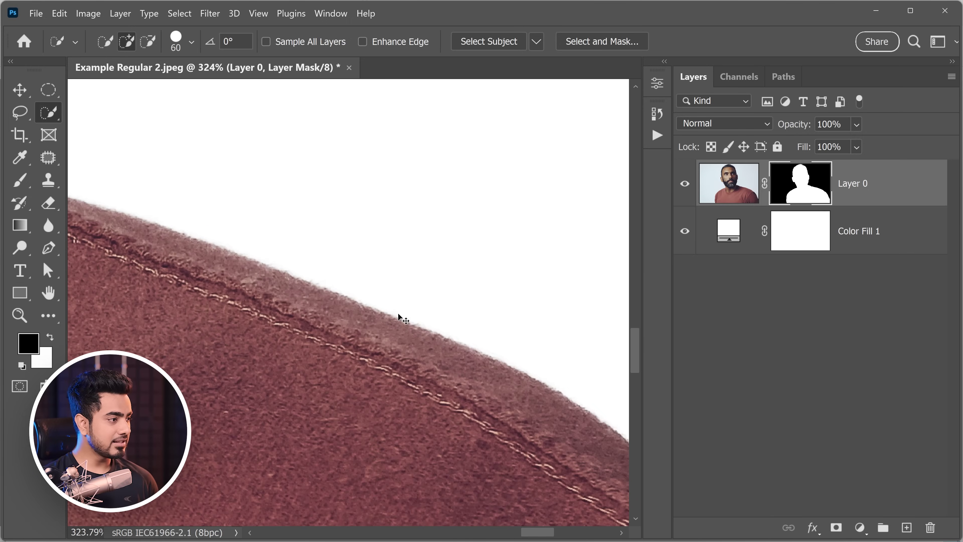
{"action": "left_click_drag", "start_coordinate": [275, 277], "coordinate": [431, 374]}
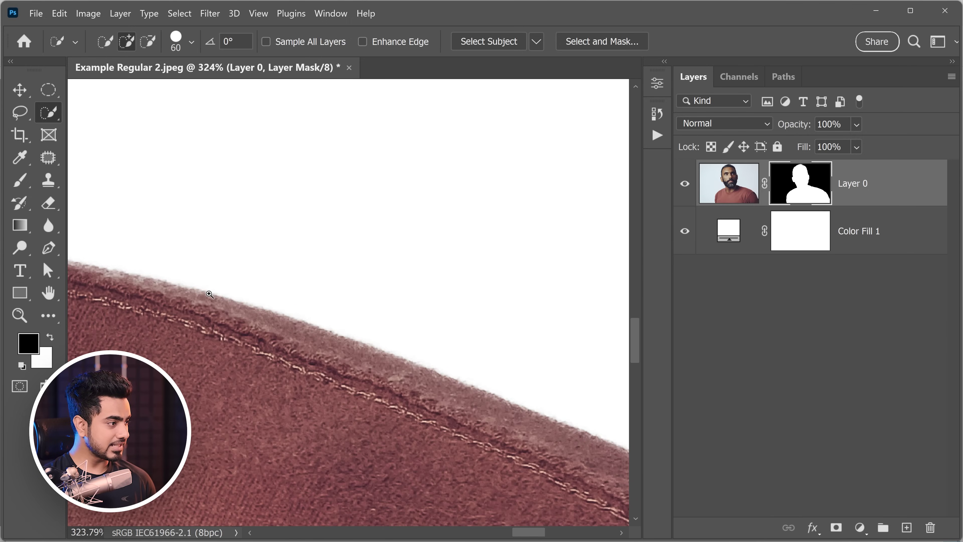
{"action": "left_click_drag", "start_coordinate": [249, 296], "coordinate": [333, 313]}
{"action": "scroll", "coordinate": [458, 359], "scroll_direction": "down", "scroll_amount": 5}
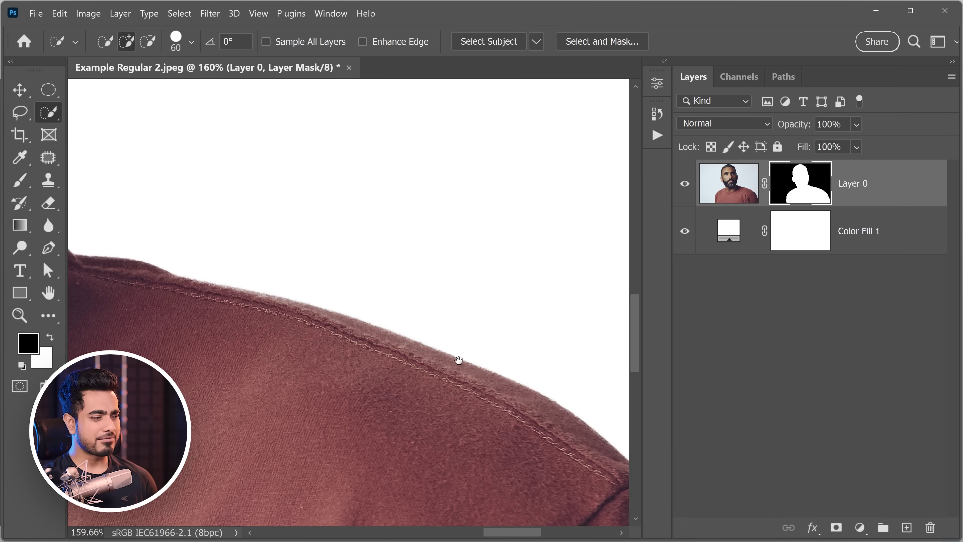
{"action": "left_click_drag", "start_coordinate": [458, 359], "coordinate": [377, 333]}
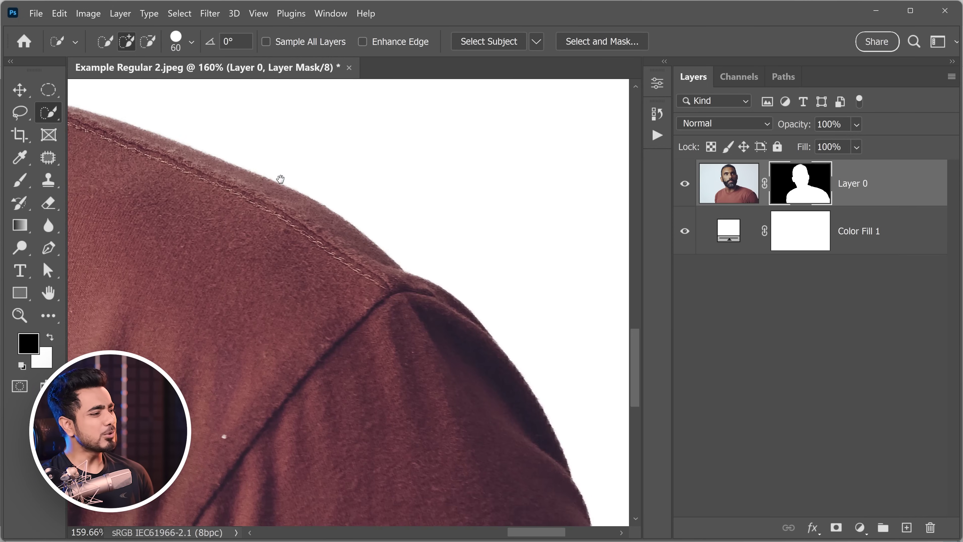
{"action": "left_click_drag", "start_coordinate": [282, 181], "coordinate": [314, 237]}
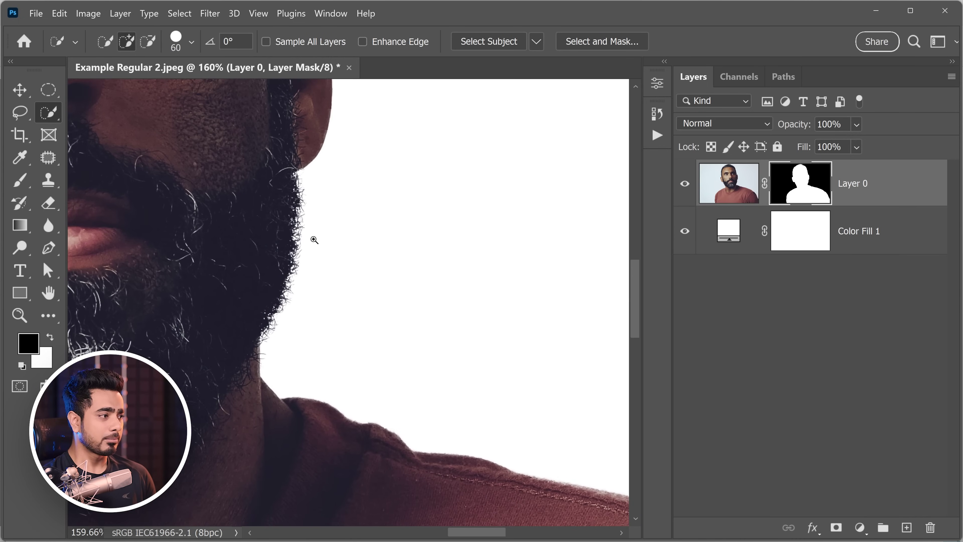
{"action": "left_click", "coordinate": [315, 238], "text": "ctrl"}
{"action": "left_click", "coordinate": [335, 250], "text": "ctrl"}
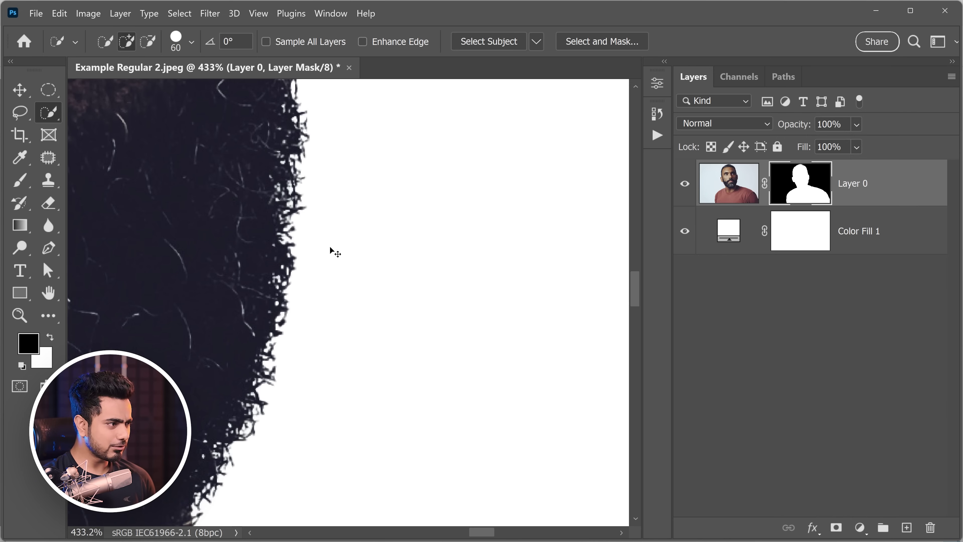
{"action": "left_click_drag", "start_coordinate": [353, 225], "coordinate": [303, 227]}
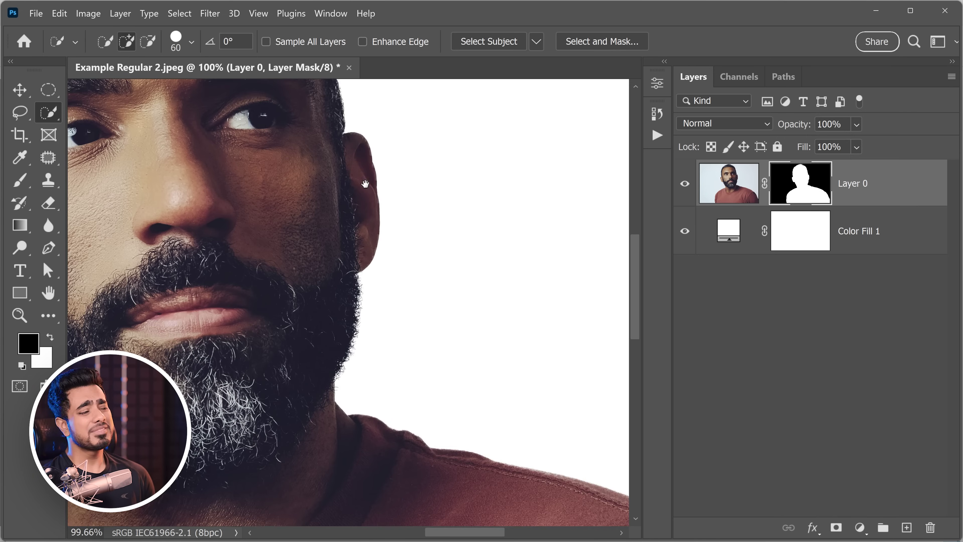
{"action": "left_click_drag", "start_coordinate": [365, 185], "coordinate": [396, 226]}
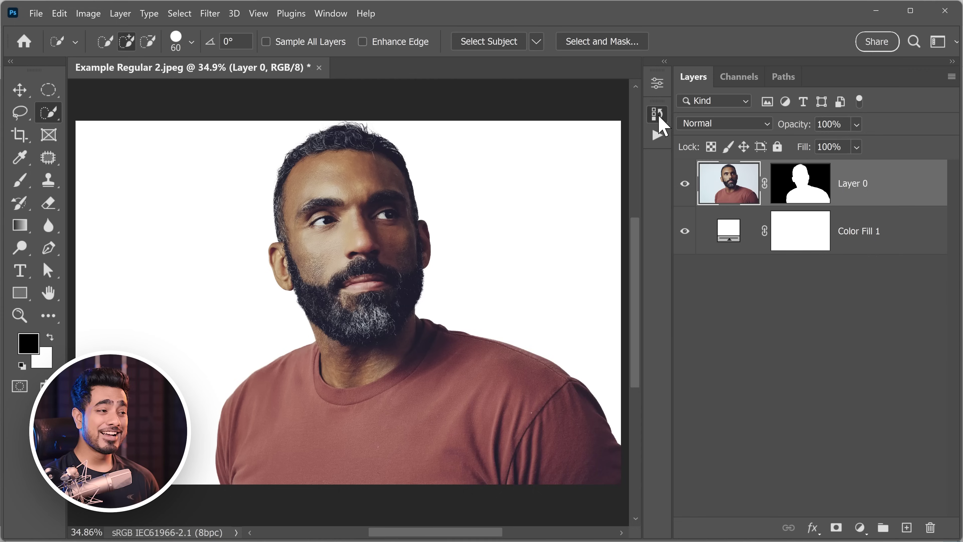
Revert Example Regular 2.jpeg to its originally opened state, discarding the mask and fill layer
{"action": "left_click", "coordinate": [660, 117]}
{"action": "left_click", "coordinate": [588, 103]}
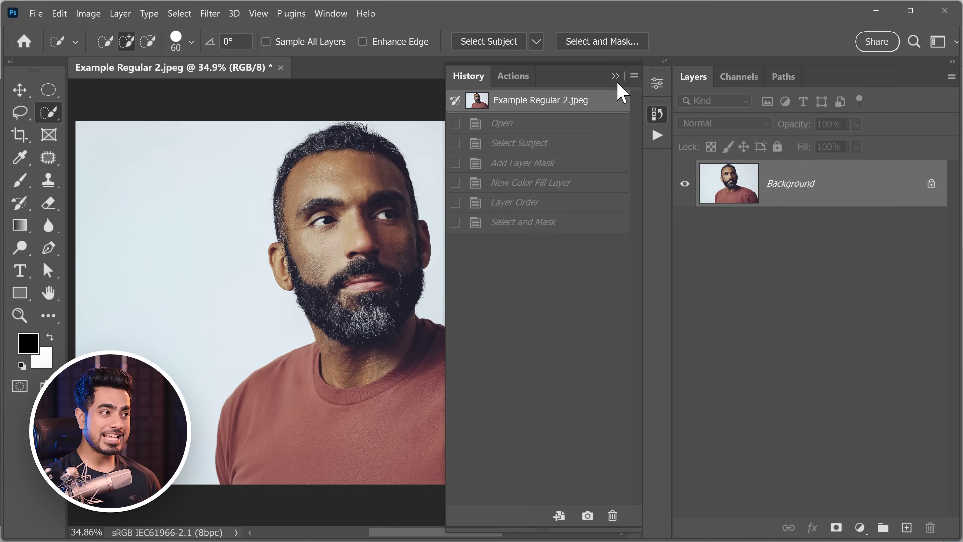
{"action": "left_click", "coordinate": [616, 77]}
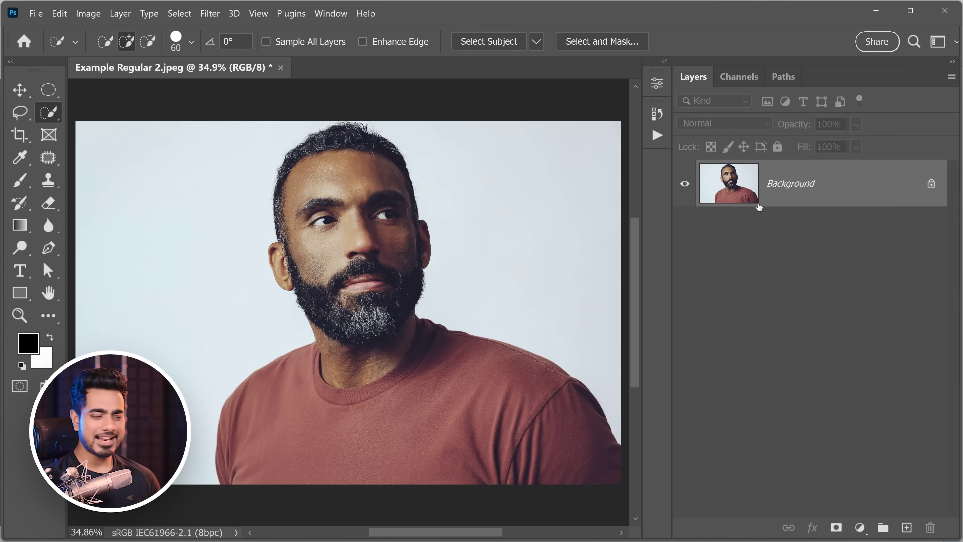
Remove the man's background with the Smart Radius action from PiX Background Removal and inspect the shirt shoulder edge
{"action": "left_click", "coordinate": [658, 137]}
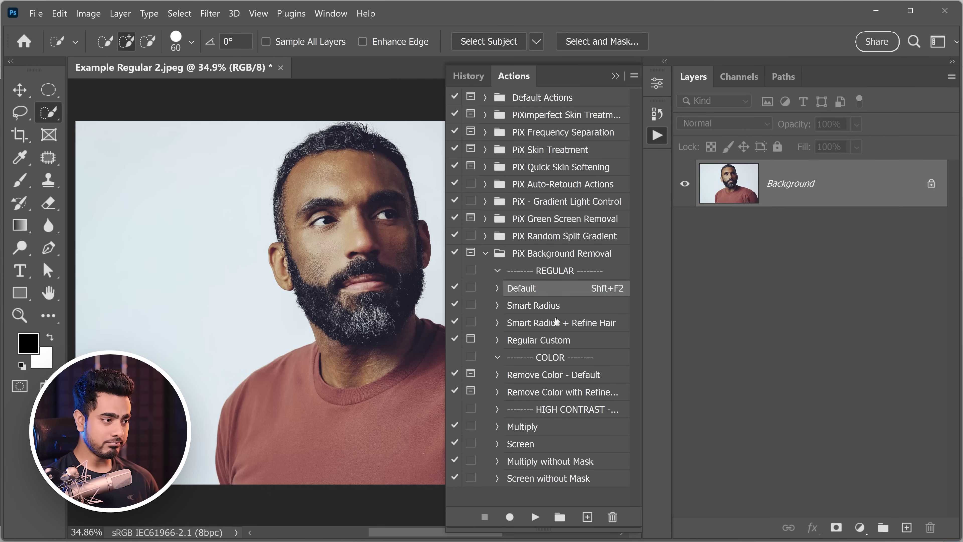
{"action": "left_click", "coordinate": [558, 311]}
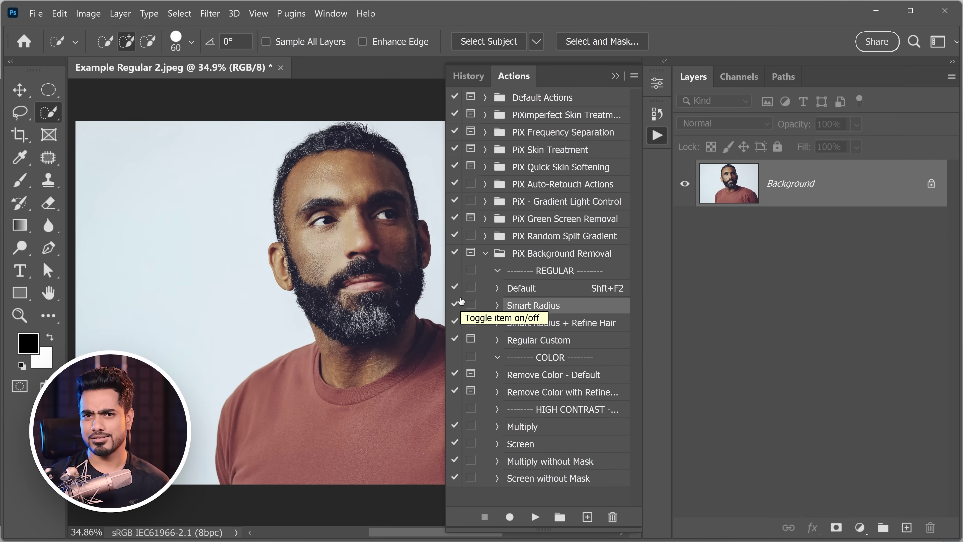
{"action": "left_click", "coordinate": [556, 295]}
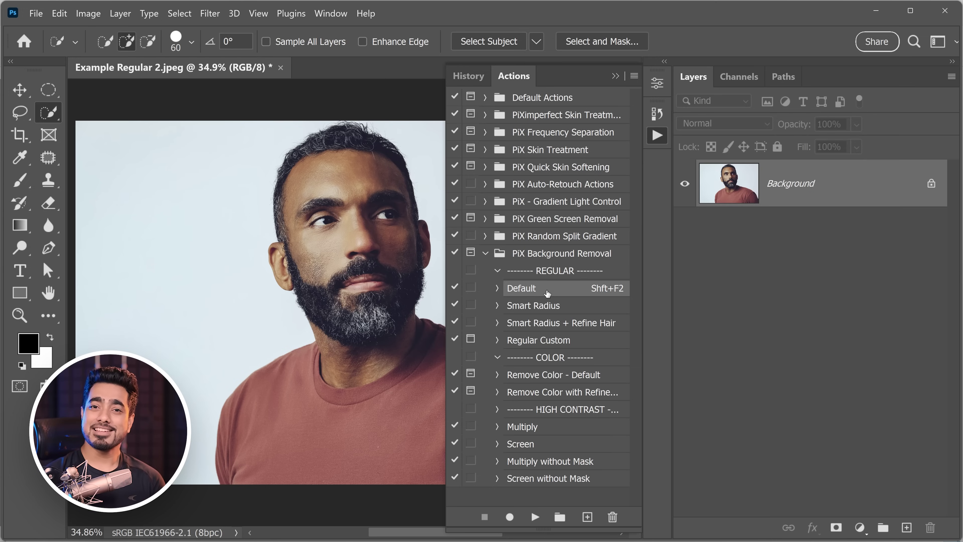
{"action": "left_click", "coordinate": [555, 314]}
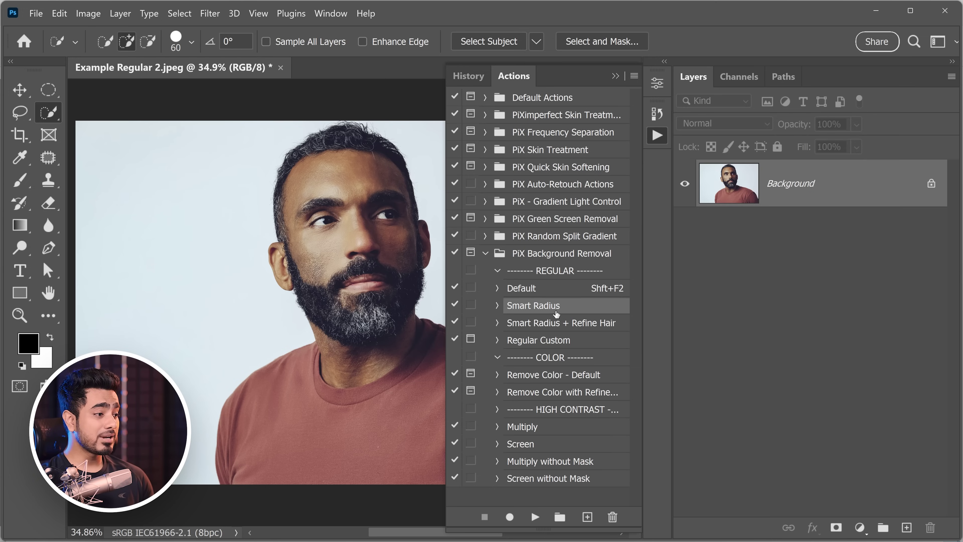
{"action": "left_click", "coordinate": [537, 292]}
{"action": "left_click", "coordinate": [554, 312]}
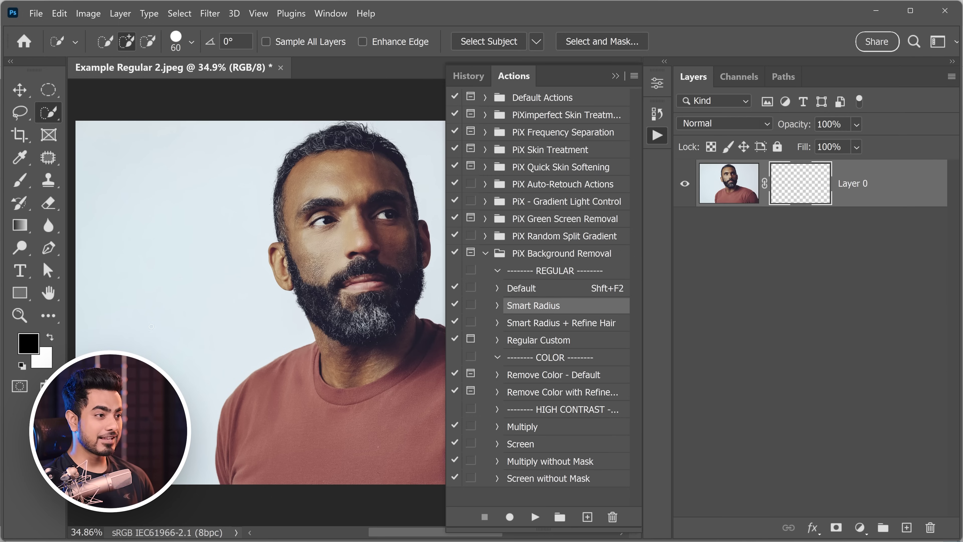
{"action": "left_click_drag", "start_coordinate": [244, 391], "coordinate": [283, 376]}
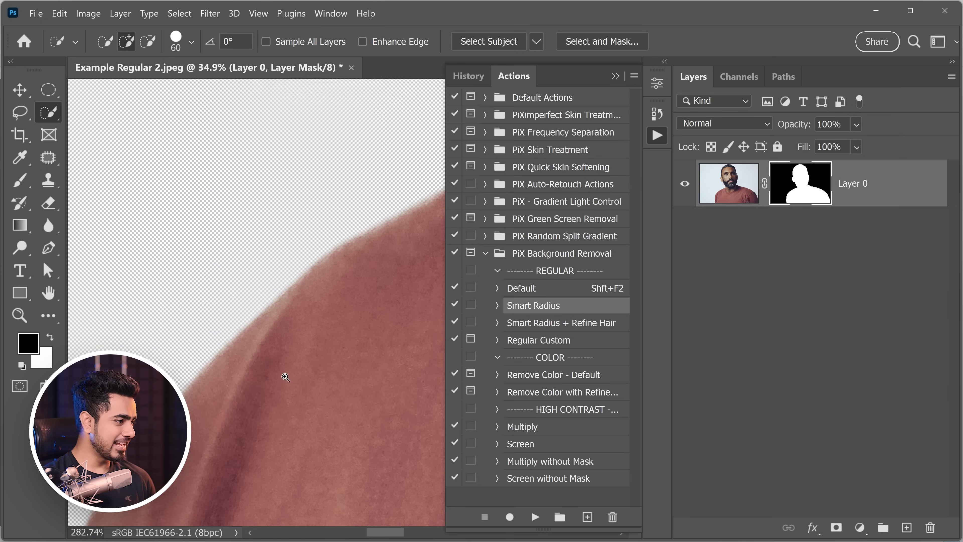
{"action": "left_click_drag", "start_coordinate": [323, 269], "coordinate": [231, 318]}
{"action": "key", "text": "ctrl+0"}
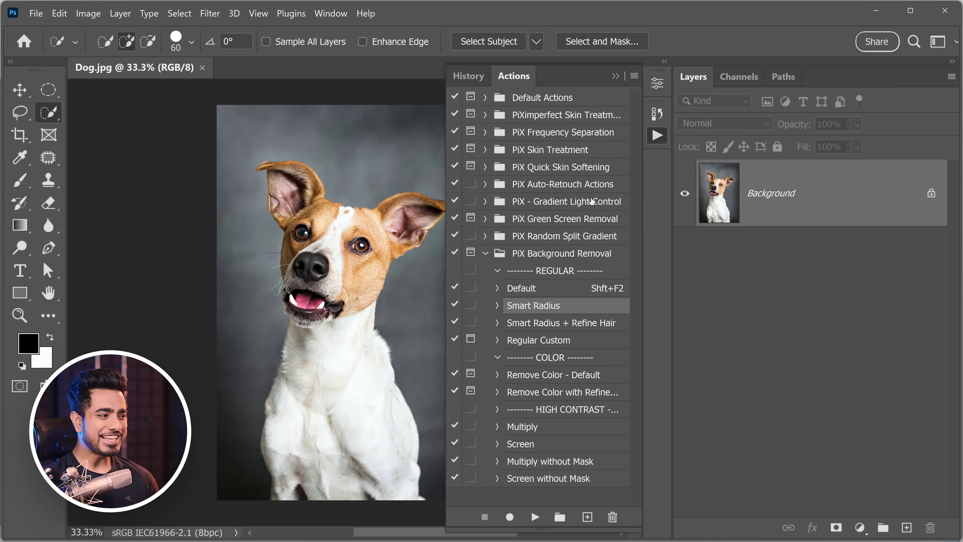
Cut out the dog in Dog.jpg with the Smart Radius action and inspect the fur edge at the neck
{"action": "key", "text": "ctrl+plus"}
{"action": "key", "text": "ctrl+plus"}
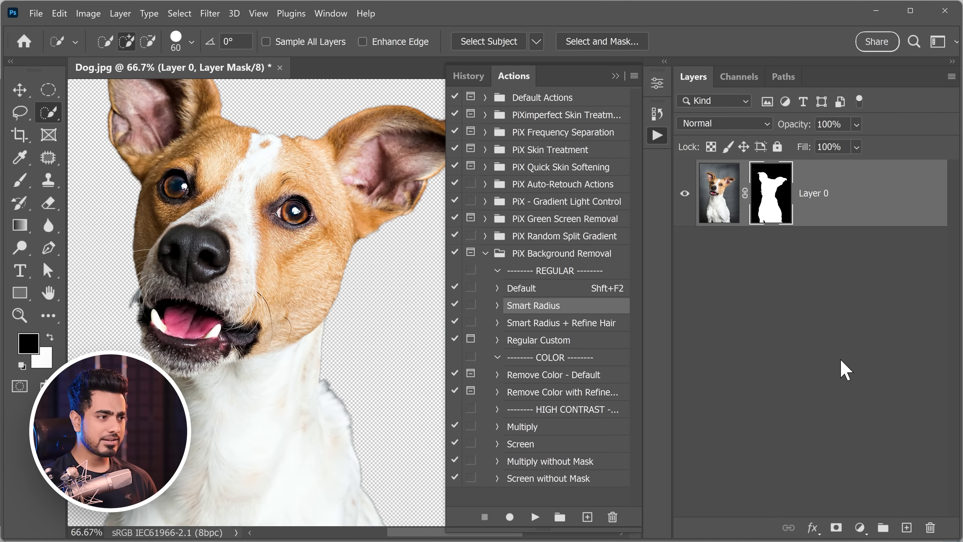
{"action": "left_click_drag", "start_coordinate": [348, 421], "coordinate": [329, 289]}
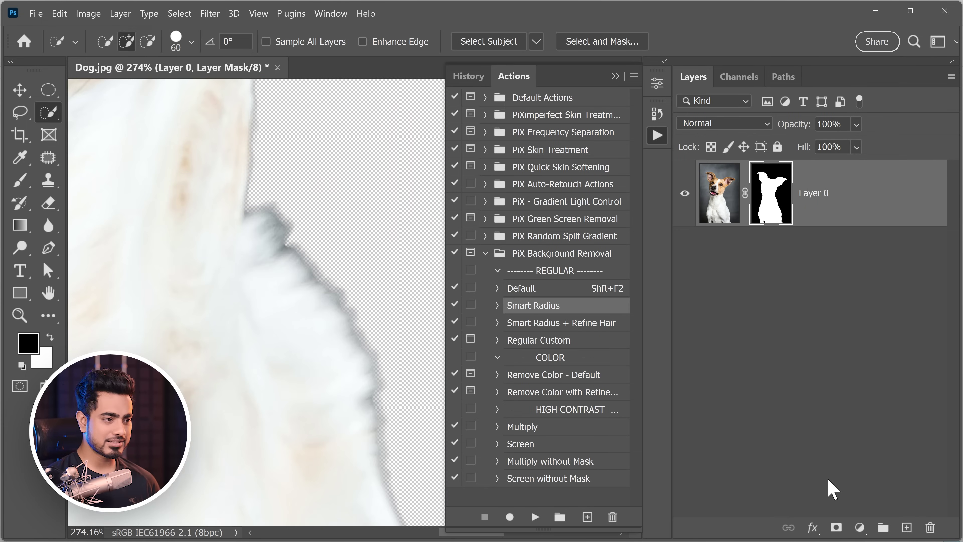
Place a white (ffffff) Solid Color fill layer beneath the masked dog and check the muzzle, head and ear edges
{"action": "left_click", "coordinate": [859, 527]}
{"action": "left_click", "coordinate": [840, 266]}
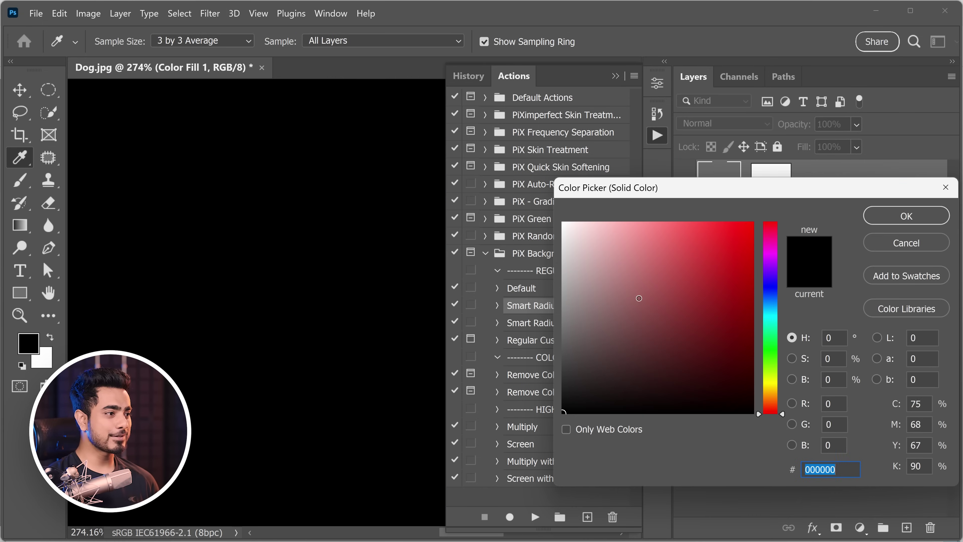
{"action": "type", "text": "ffffff"}
{"action": "left_click", "coordinate": [902, 216]}
{"action": "scroll", "coordinate": [233, 320], "scroll_direction": "up", "scroll_amount": 2}
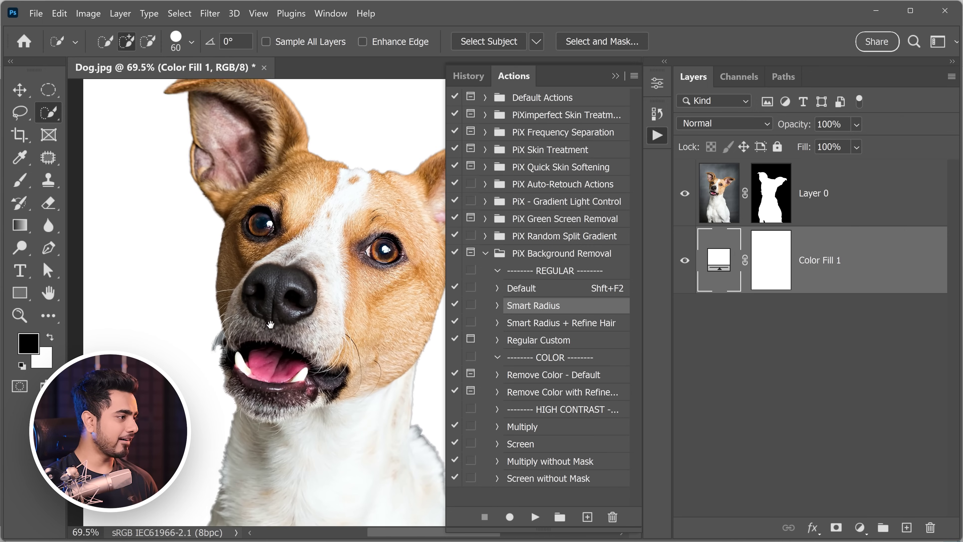
{"action": "left_click_drag", "start_coordinate": [233, 320], "coordinate": [250, 343]}
{"action": "left_click_drag", "start_coordinate": [278, 269], "coordinate": [247, 271]}
{"action": "left_click_drag", "start_coordinate": [273, 182], "coordinate": [243, 302]}
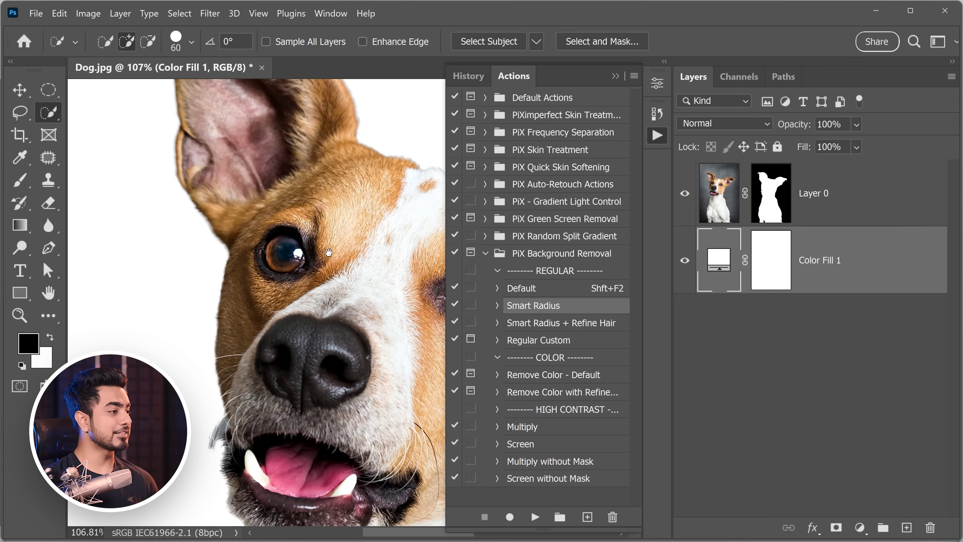
{"action": "left_click_drag", "start_coordinate": [420, 207], "coordinate": [318, 281]}
Try Refine Hair on the dog's layer mask in Select and Mask, check the chest and muzzle fur, and cancel
{"action": "left_click", "coordinate": [764, 216]}
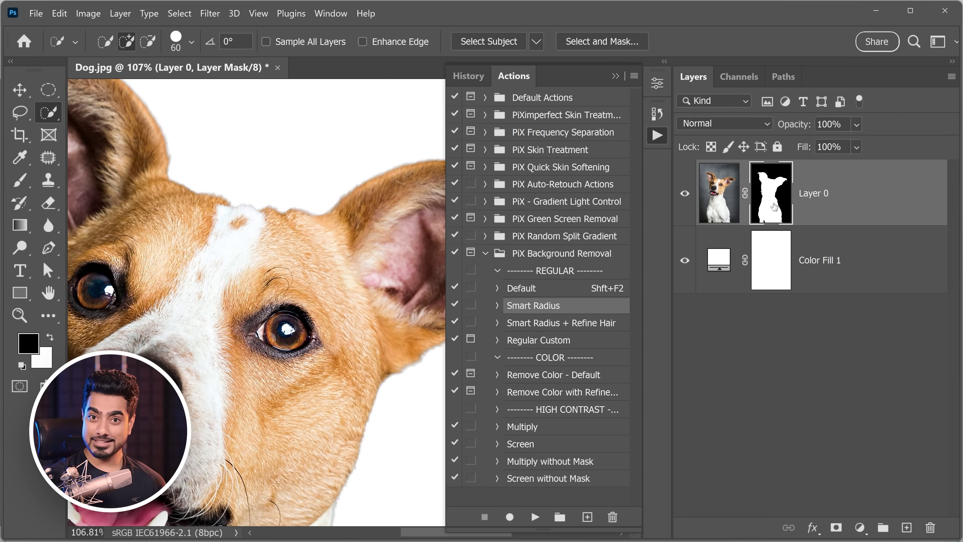
{"action": "left_click", "coordinate": [603, 42]}
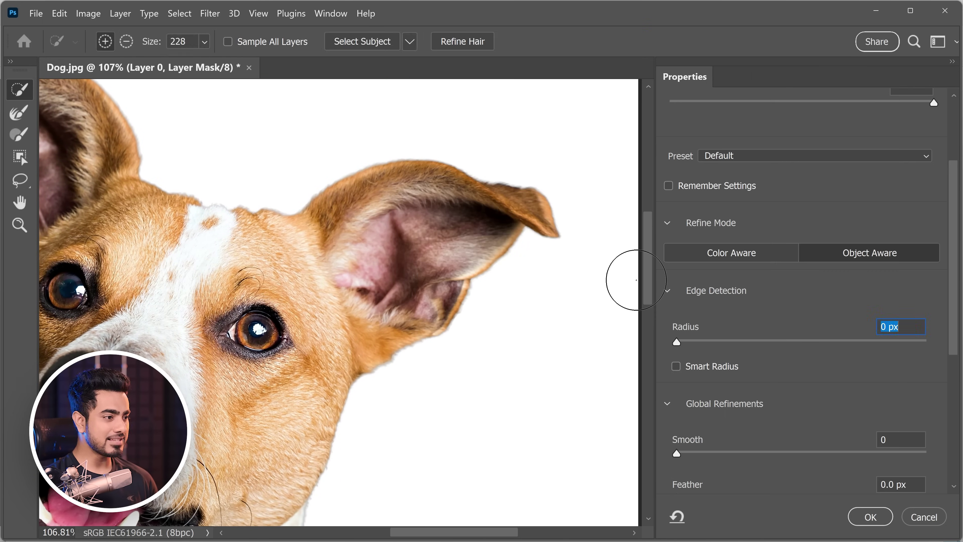
{"action": "key", "text": "ctrl+0"}
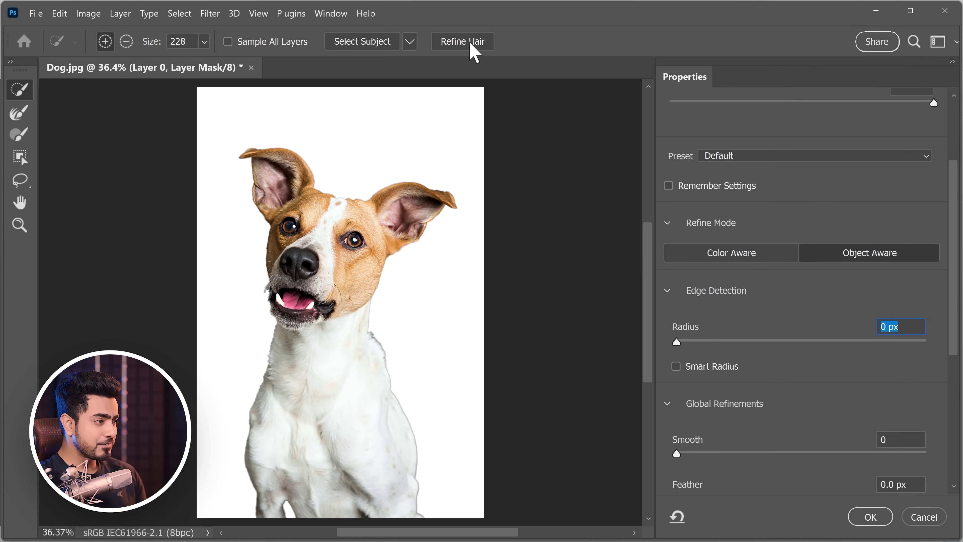
{"action": "left_click", "coordinate": [462, 42]}
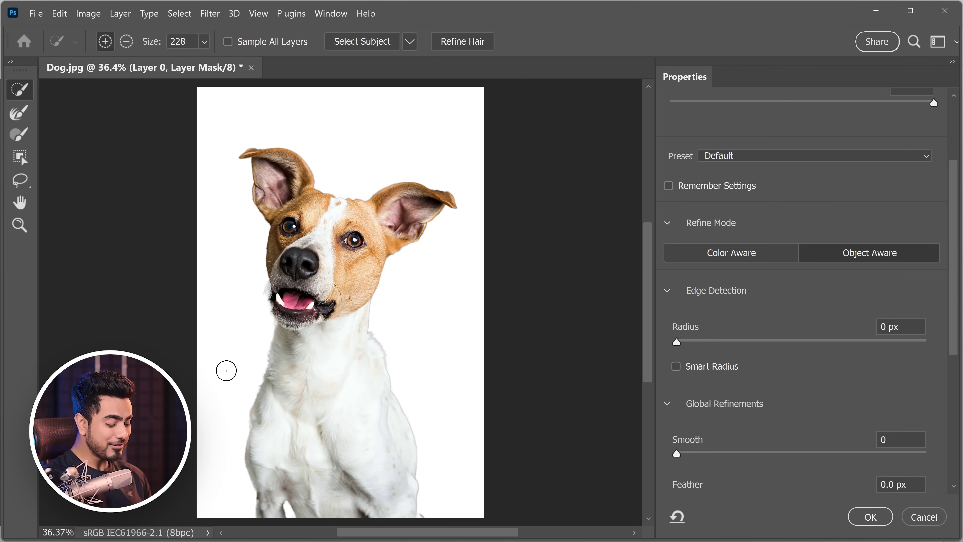
{"action": "key", "text": "ctrl+plus"}
{"action": "key", "text": "ctrl+plus"}
{"action": "key", "text": "ctrl+plus"}
{"action": "left_click_drag", "start_coordinate": [182, 314], "coordinate": [358, 126]}
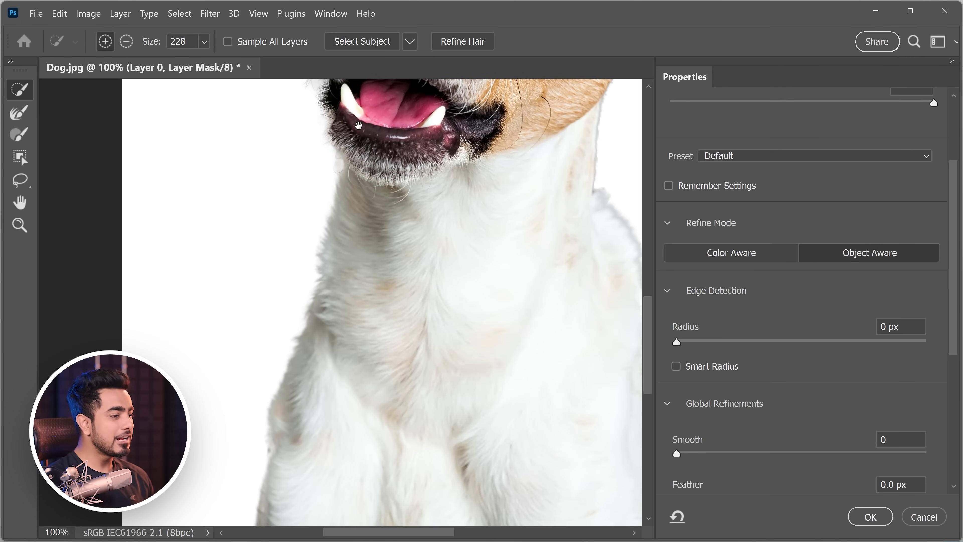
{"action": "left_click_drag", "start_coordinate": [398, 215], "coordinate": [405, 247]}
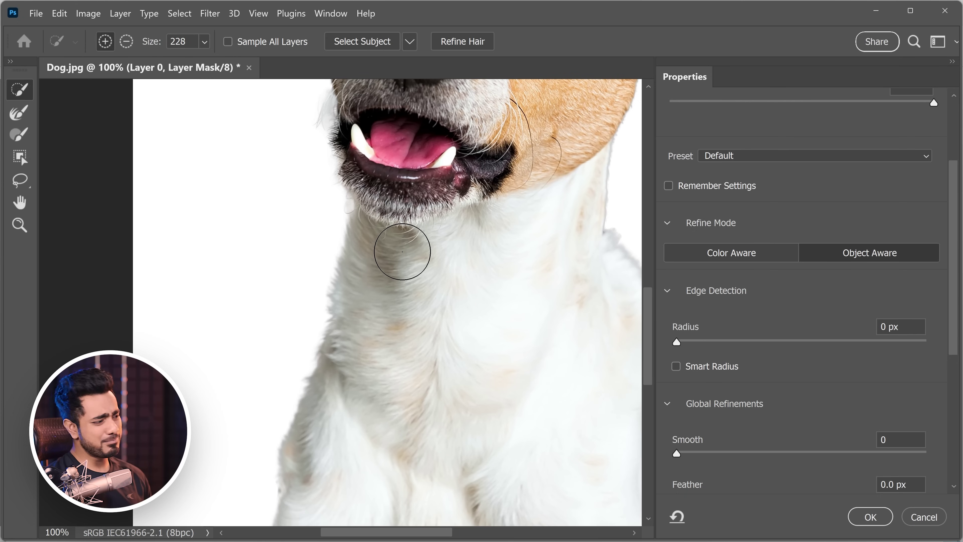
{"action": "left_click", "coordinate": [470, 43]}
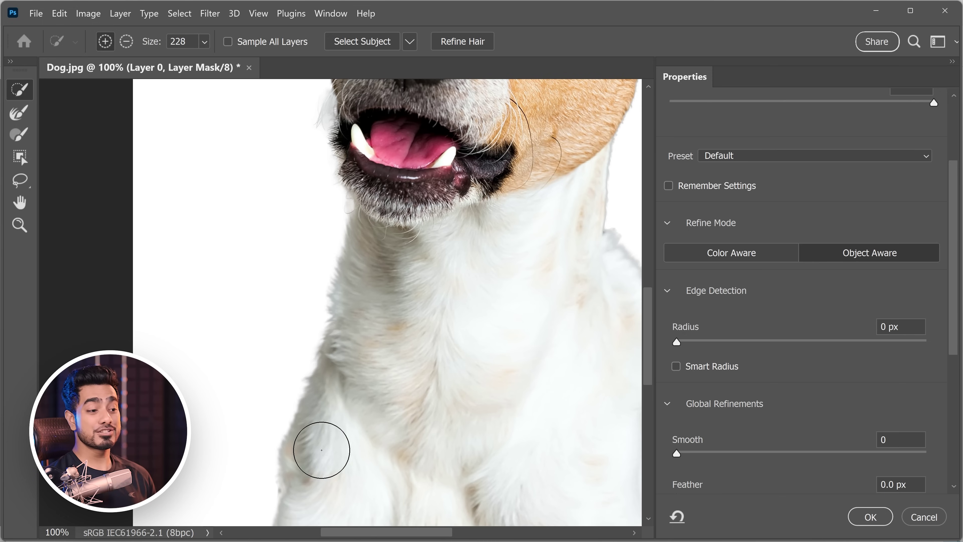
{"action": "left_click", "coordinate": [924, 516]}
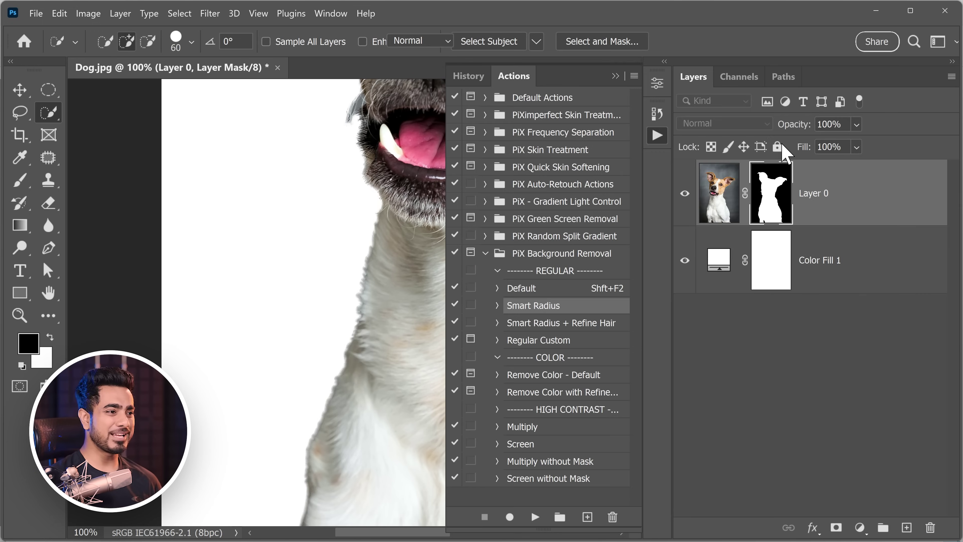
Revert Dog.jpg to its opened state and remove the background with the Smart Radius + Refine Hair action
{"action": "left_click", "coordinate": [657, 114]}
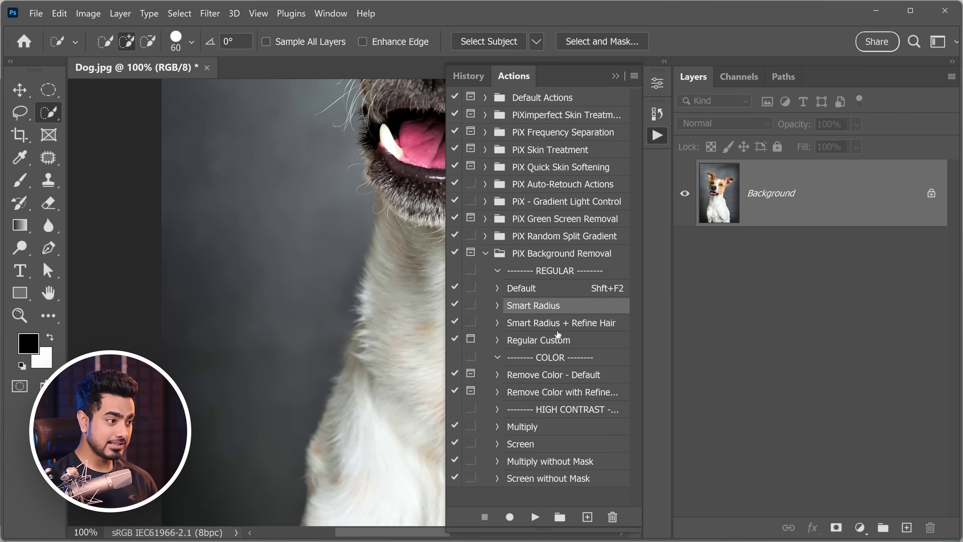
{"action": "left_click", "coordinate": [554, 324]}
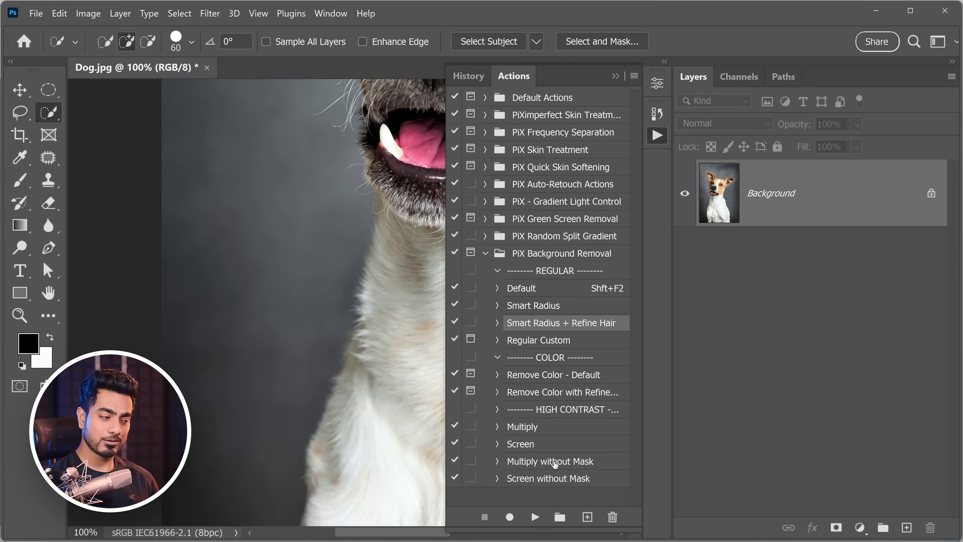
{"action": "left_click", "coordinate": [535, 516]}
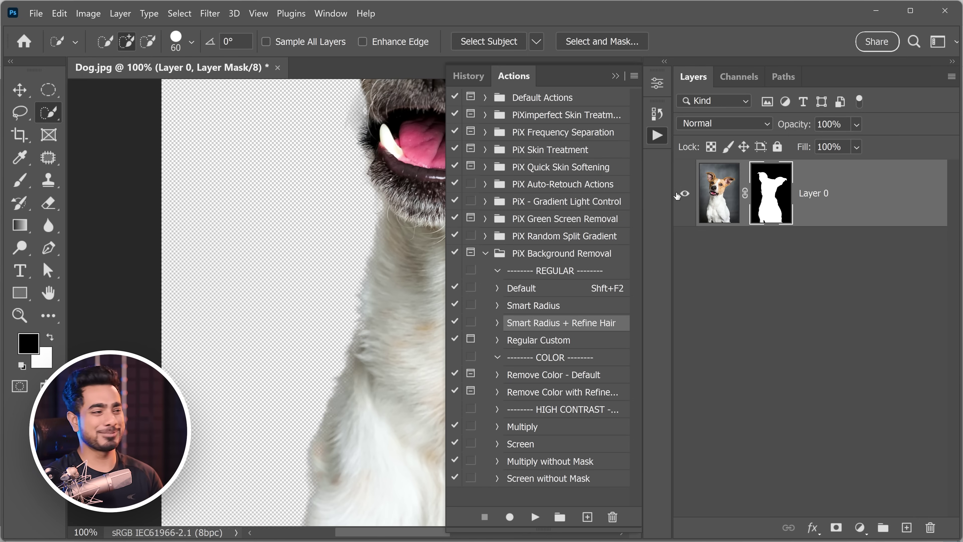
Examine the dog's cut-out edges along both sides of the neck, the shoulder, the muzzle and the head
{"action": "mouse_move", "coordinate": [410, 297]}
{"action": "left_mouse_down"}
{"action": "mouse_move", "coordinate": [275, 284]}
{"action": "mouse_move", "coordinate": [204, 295]}
{"action": "left_mouse_up"}
{"action": "left_click_drag", "start_coordinate": [279, 299], "coordinate": [406, 298]}
{"action": "left_click_drag", "start_coordinate": [428, 251], "coordinate": [260, 298]}
{"action": "left_click_drag", "start_coordinate": [307, 335], "coordinate": [272, 292]}
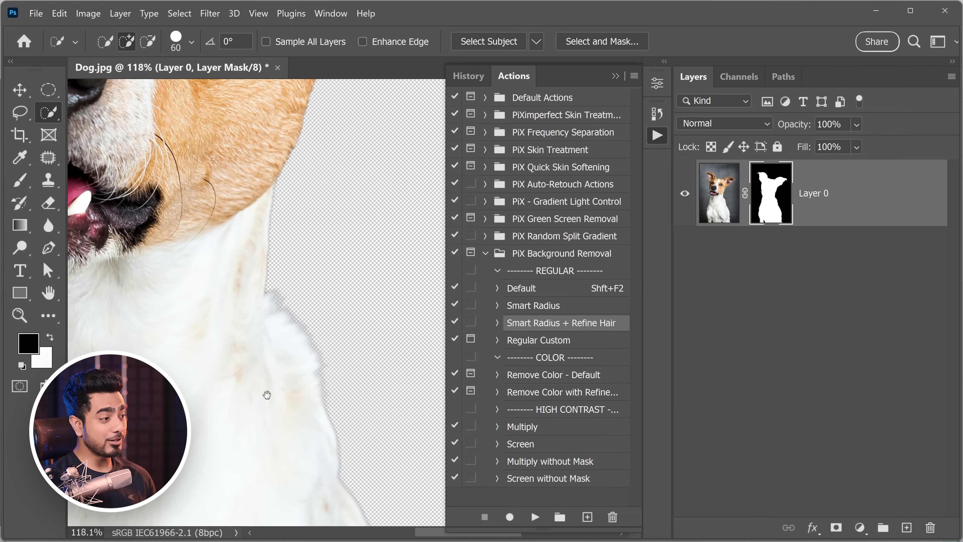
{"action": "left_click_drag", "start_coordinate": [216, 362], "coordinate": [383, 246]}
{"action": "left_click_drag", "start_coordinate": [163, 284], "coordinate": [259, 353]}
{"action": "left_click_drag", "start_coordinate": [244, 254], "coordinate": [235, 364]}
{"action": "key", "text": "ctrl+0"}
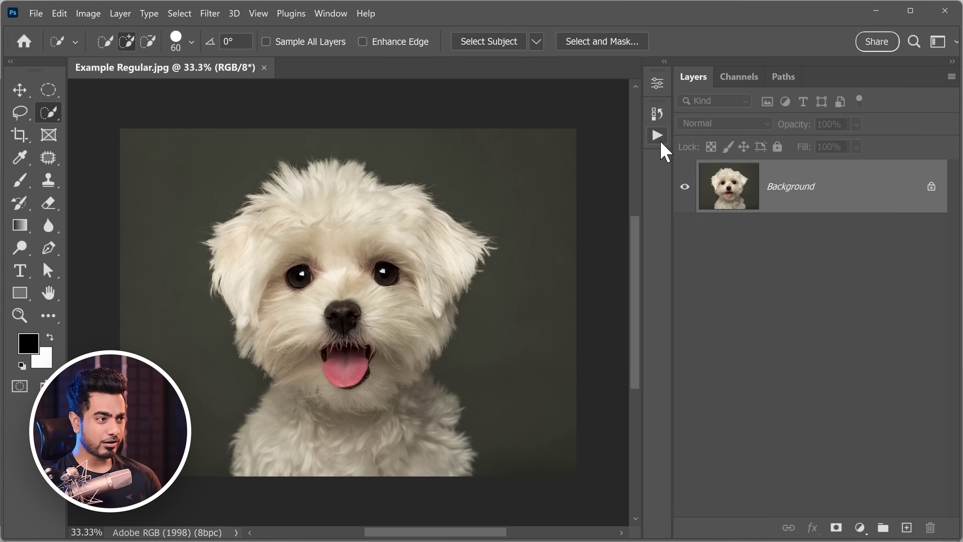
Run the Smart Radius + Refine Hair action on Example Regular.jpg and place a black Solid Color fill layer beneath the puppy
{"action": "left_click", "coordinate": [658, 137]}
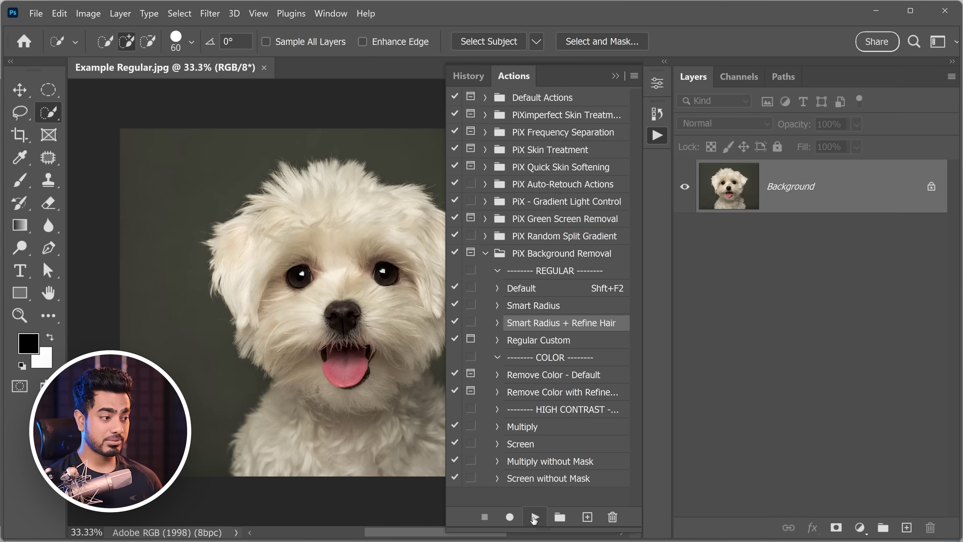
{"action": "left_click", "coordinate": [535, 517]}
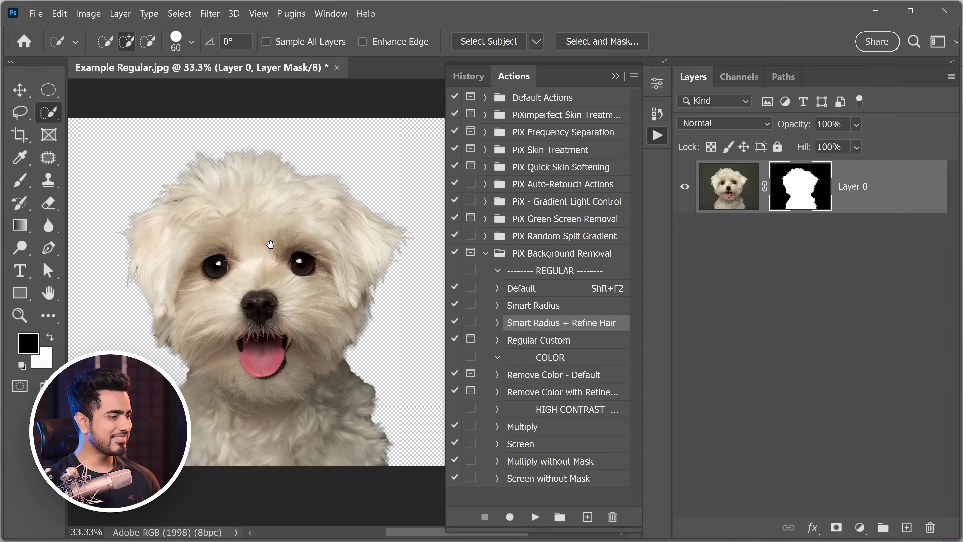
{"action": "left_click", "coordinate": [860, 528]}
{"action": "left_click", "coordinate": [850, 262]}
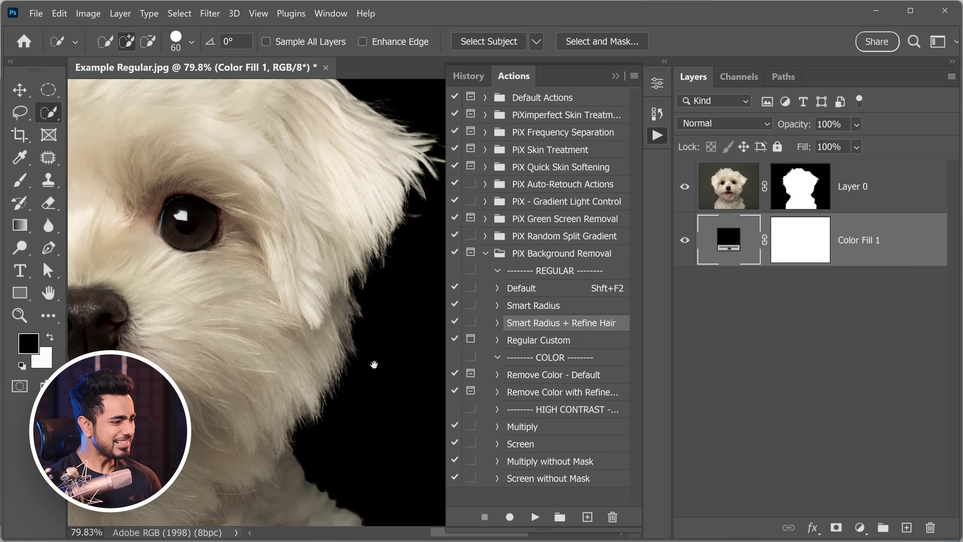
{"action": "scroll", "coordinate": [371, 347], "scroll_direction": "down", "scroll_amount": 3}
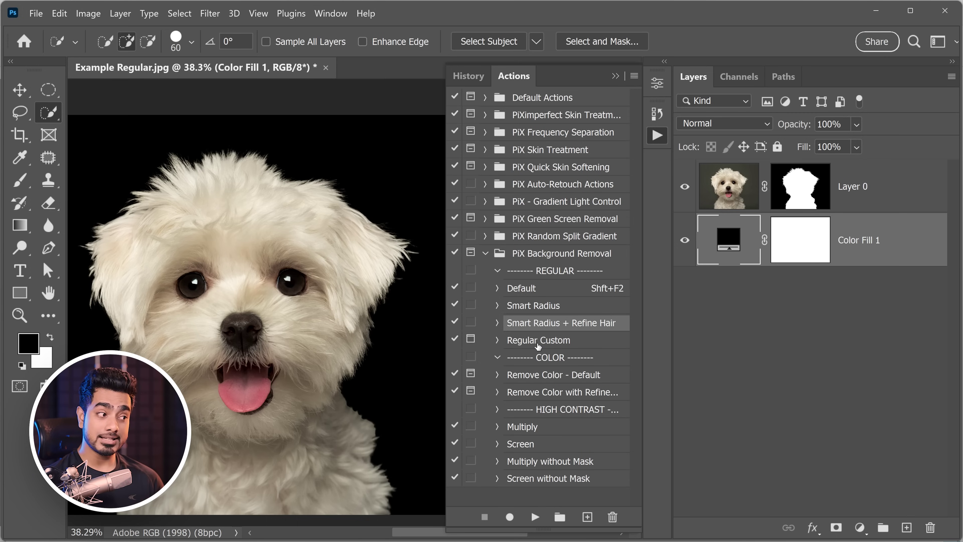
Revert Example Regular.jpg to its opened state and run the Regular Custom background removal action on it
{"action": "left_click", "coordinate": [538, 344]}
{"action": "left_click", "coordinate": [468, 77]}
{"action": "left_click", "coordinate": [523, 101]}
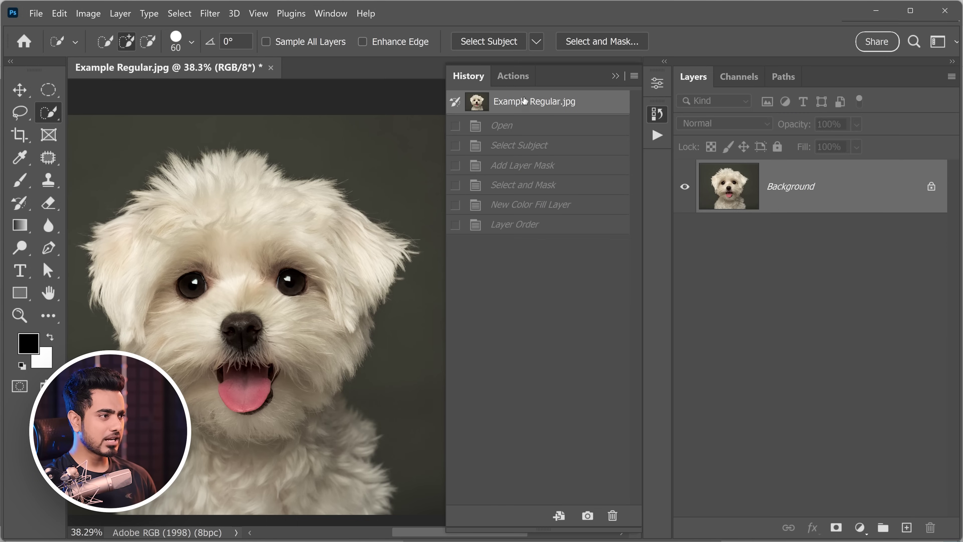
{"action": "left_click", "coordinate": [509, 76]}
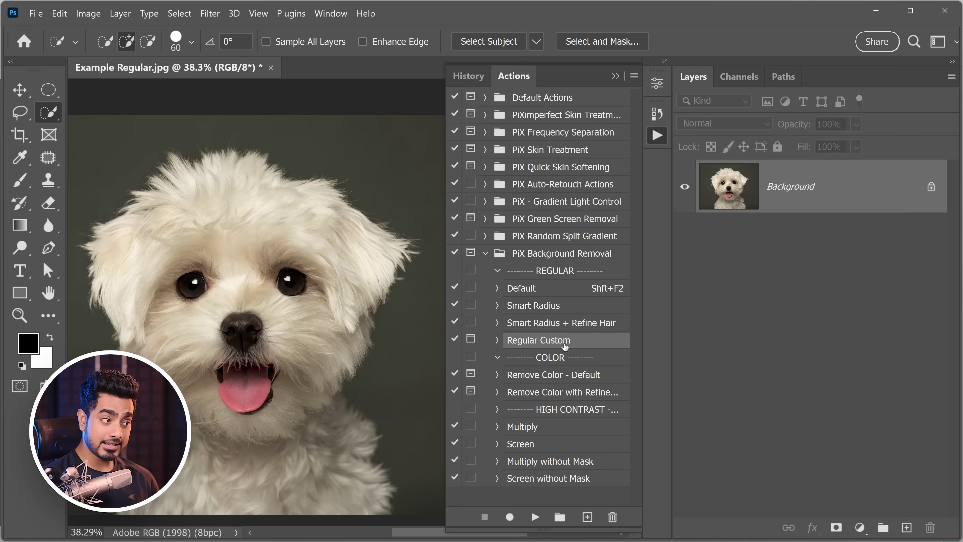
{"action": "left_click", "coordinate": [536, 516]}
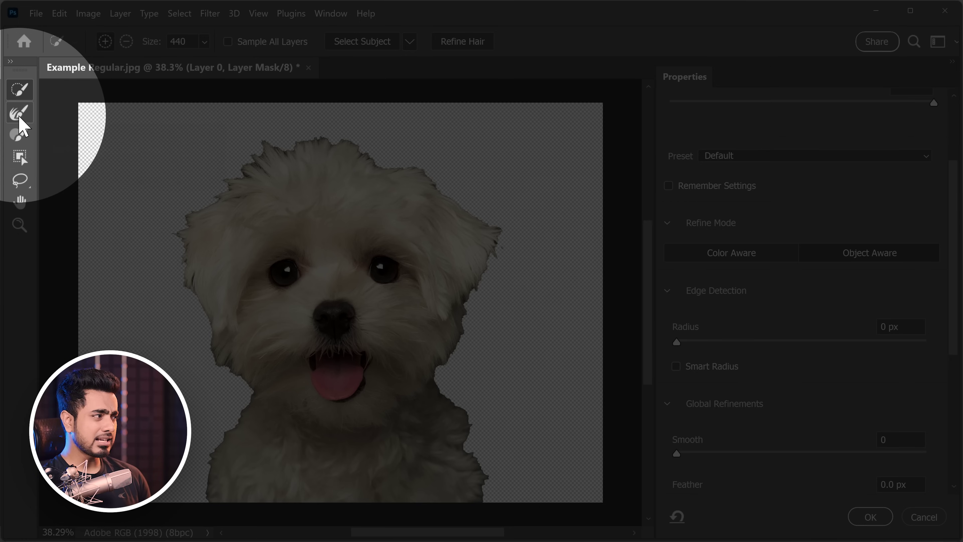
Brush around the puppy's fur outline with the Refine Edge Brush and apply the refined mask
{"action": "left_click", "coordinate": [21, 120]}
{"action": "mouse_move", "coordinate": [205, 173]}
{"action": "left_mouse_down"}
{"action": "mouse_move", "coordinate": [244, 166]}
{"action": "mouse_move", "coordinate": [214, 196]}
{"action": "mouse_move", "coordinate": [190, 262]}
{"action": "mouse_move", "coordinate": [244, 389]}
{"action": "mouse_move", "coordinate": [212, 494]}
{"action": "left_mouse_up"}
{"action": "mouse_move", "coordinate": [233, 169]}
{"action": "left_mouse_down"}
{"action": "mouse_move", "coordinate": [350, 143]}
{"action": "mouse_move", "coordinate": [493, 213]}
{"action": "mouse_move", "coordinate": [501, 239]}
{"action": "mouse_move", "coordinate": [442, 389]}
{"action": "mouse_move", "coordinate": [471, 435]}
{"action": "mouse_move", "coordinate": [486, 509]}
{"action": "left_mouse_up"}
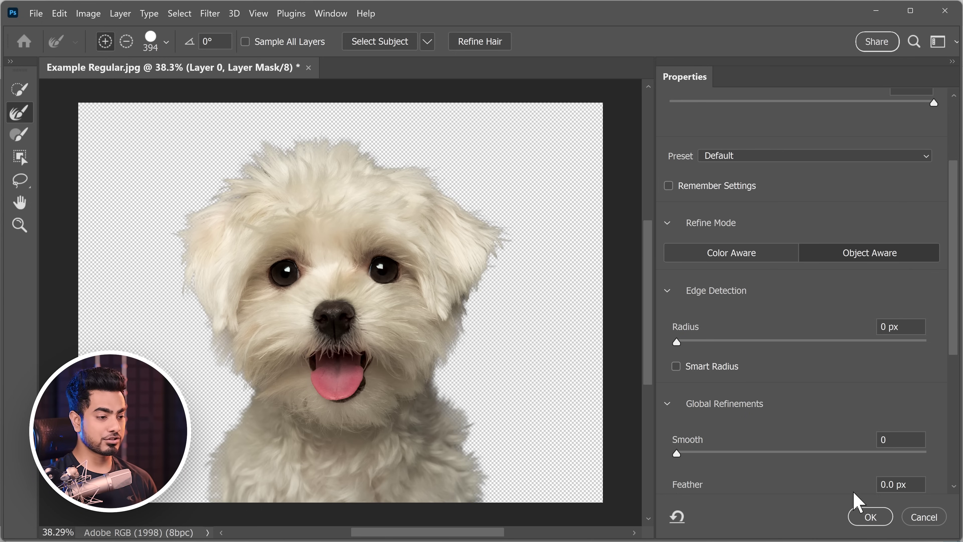
{"action": "left_click", "coordinate": [870, 517]}
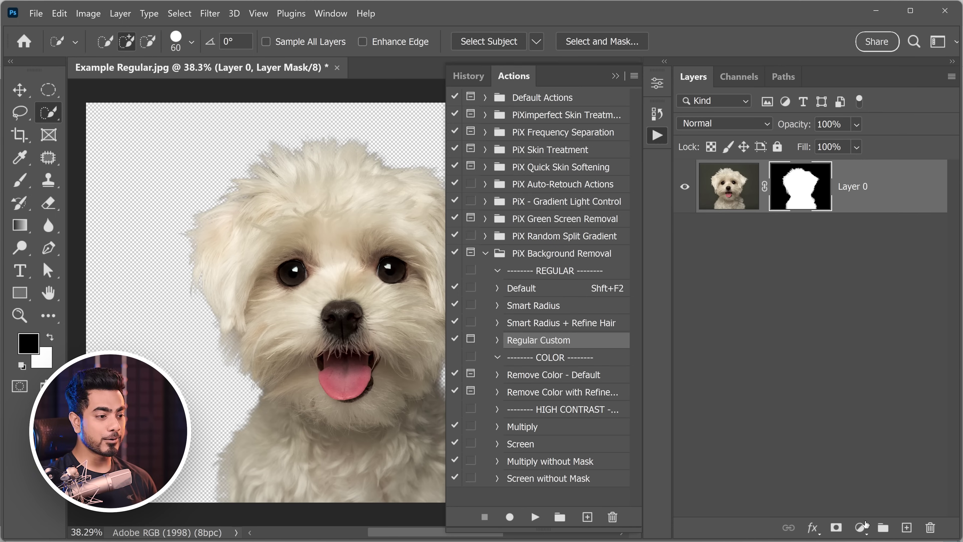
Add a black (000000) Solid Color fill layer to Example Regular.jpg as a backdrop for the puppy
{"action": "left_click", "coordinate": [861, 526]}
{"action": "left_click", "coordinate": [857, 267]}
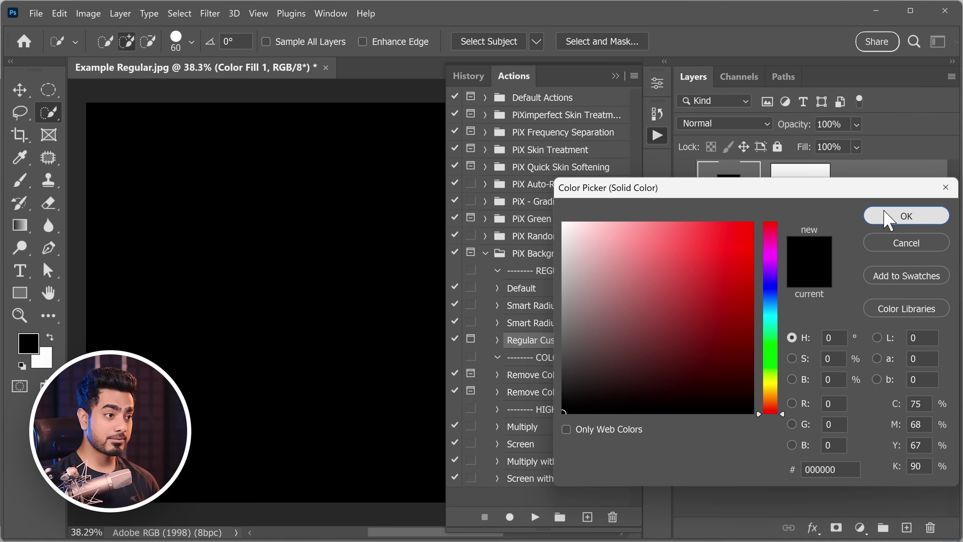
{"action": "left_click", "coordinate": [888, 217]}
{"action": "left_click_drag", "start_coordinate": [394, 306], "coordinate": [292, 305]}
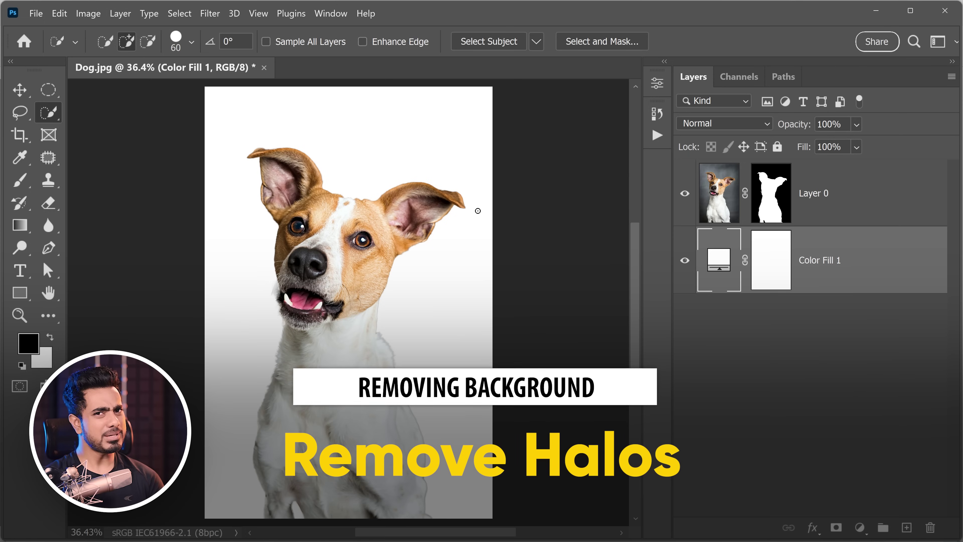
Refine Layer 0's mask in Select and Mask with Decontaminate Colors at 100%, output to New Layer with Layer Mask
{"action": "left_click_drag", "start_coordinate": [387, 348], "coordinate": [410, 354]}
{"action": "left_click_drag", "start_coordinate": [466, 358], "coordinate": [440, 359]}
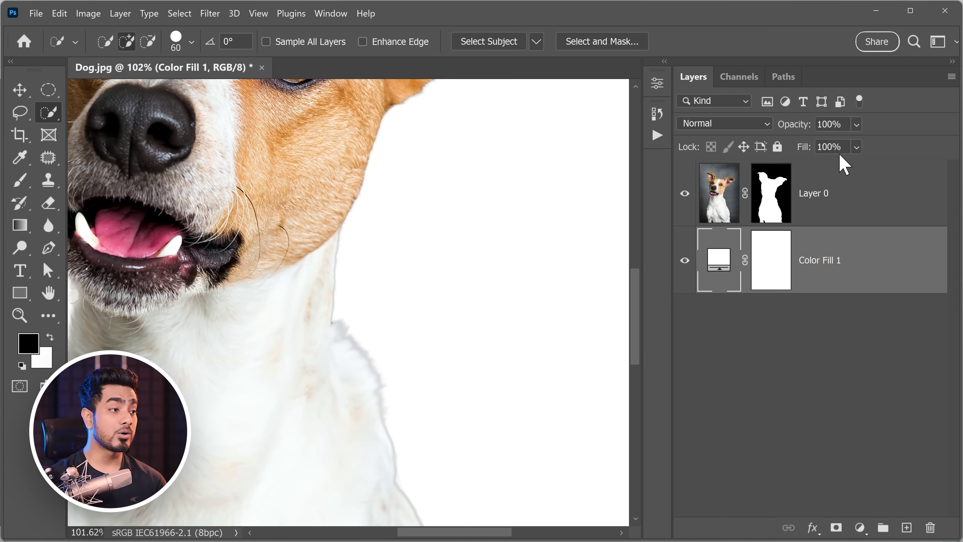
{"action": "left_click", "coordinate": [782, 204]}
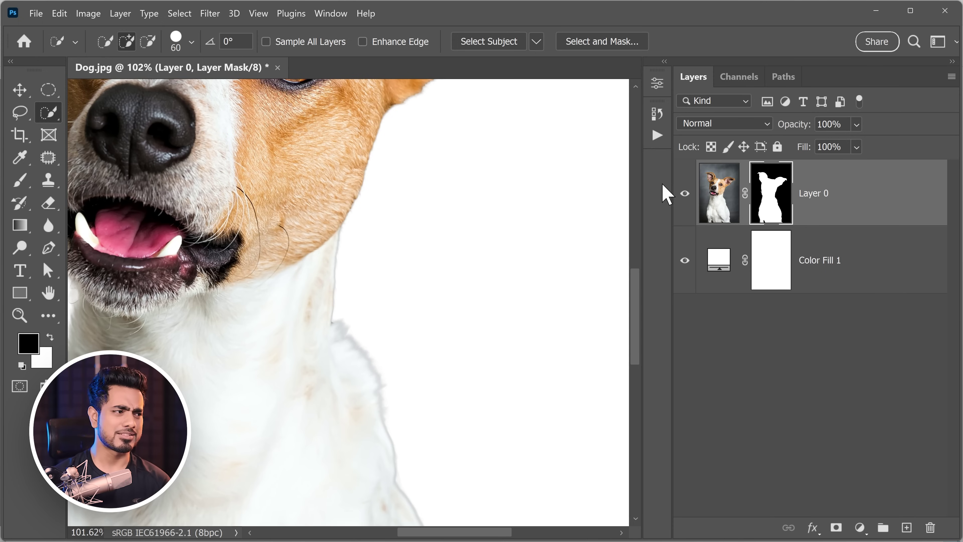
{"action": "left_click", "coordinate": [589, 44]}
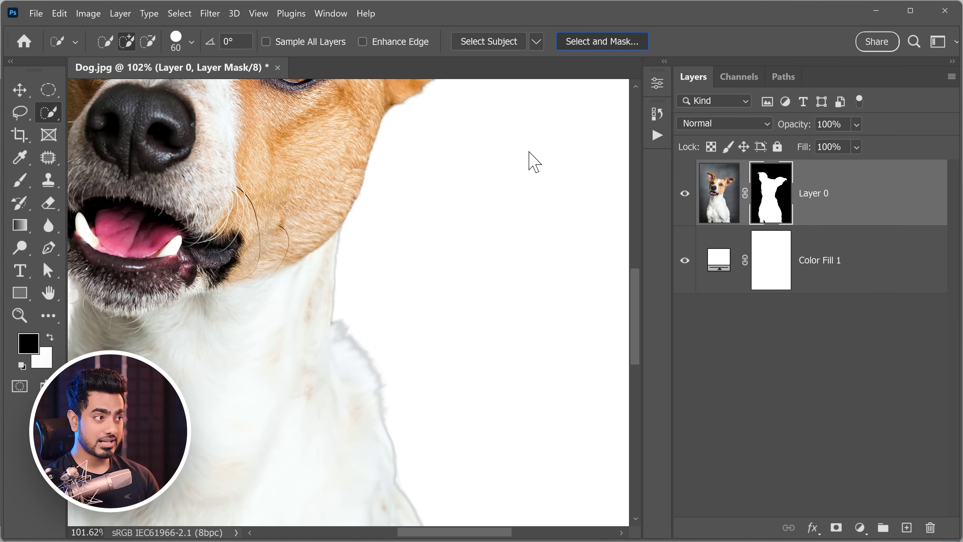
{"action": "left_click_drag", "start_coordinate": [955, 282], "coordinate": [956, 439]}
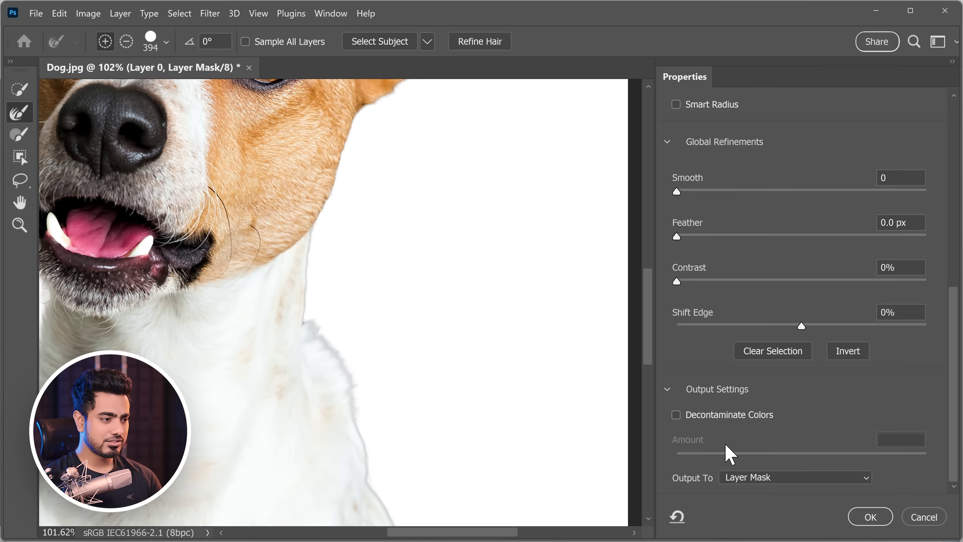
{"action": "left_click", "coordinate": [675, 415]}
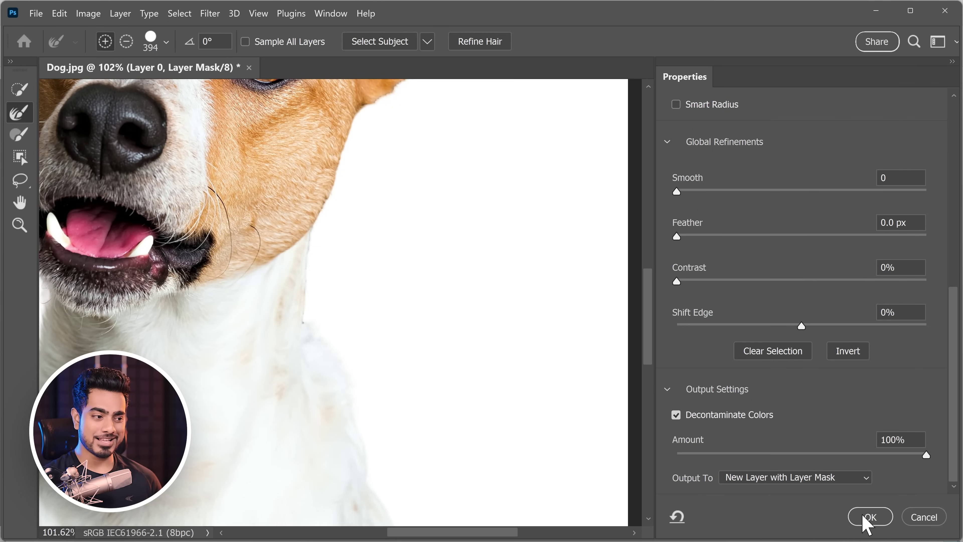
{"action": "left_click", "coordinate": [871, 516]}
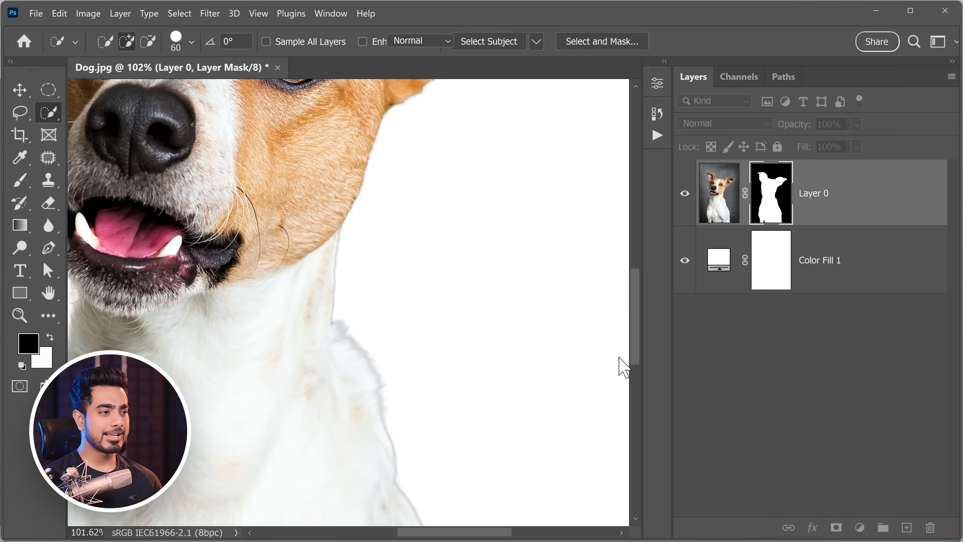
Compare the dog's shoulder and neck edge on Layer 0 copy with the layer mask disabled and enabled
{"action": "left_click", "coordinate": [781, 201], "text": "shift"}
{"action": "scroll", "coordinate": [327, 292], "scroll_direction": "up", "scroll_amount": 3}
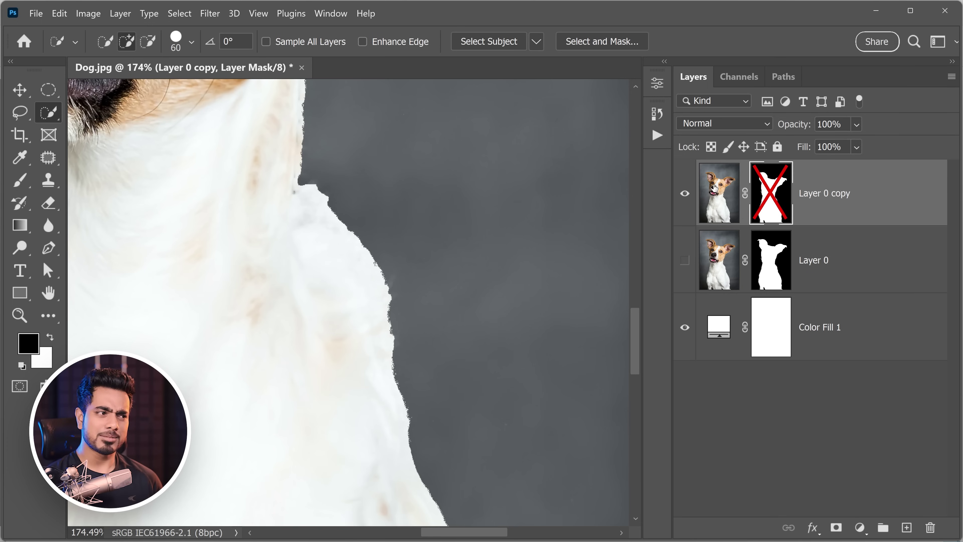
{"action": "left_click", "coordinate": [764, 193], "text": "shift"}
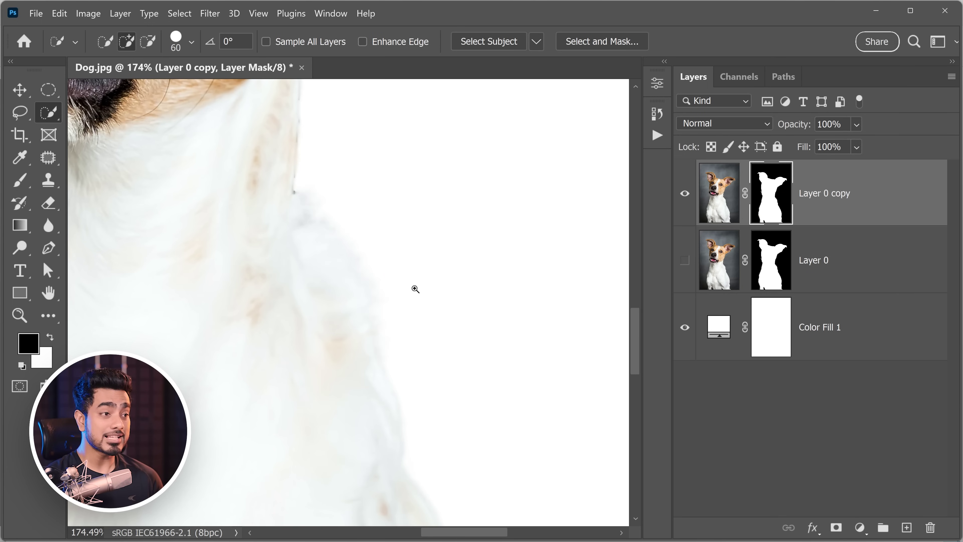
{"action": "scroll", "coordinate": [415, 289], "scroll_direction": "down", "scroll_amount": 5}
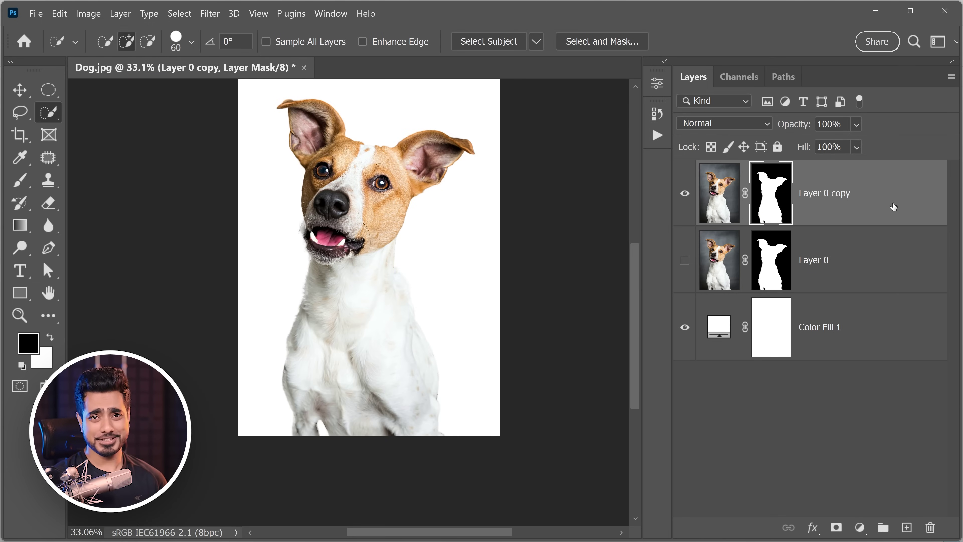
Delete Layer 0 copy and turn Layer 0's visibility back on
{"action": "left_click_drag", "start_coordinate": [890, 201], "coordinate": [930, 527]}
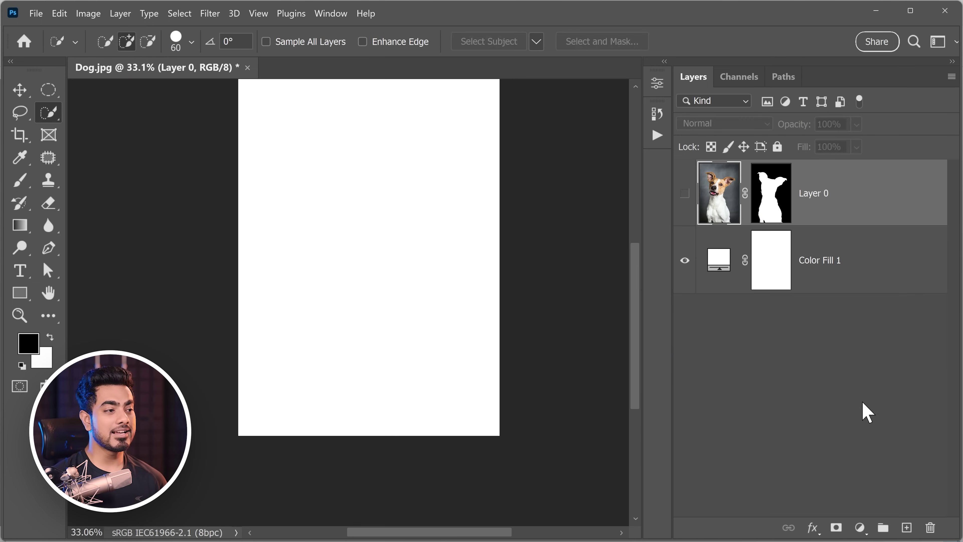
{"action": "left_click", "coordinate": [685, 193]}
Create a new action named Decontaminate Colors in the PiX Background Removal set and start recording it
{"action": "left_click", "coordinate": [657, 136]}
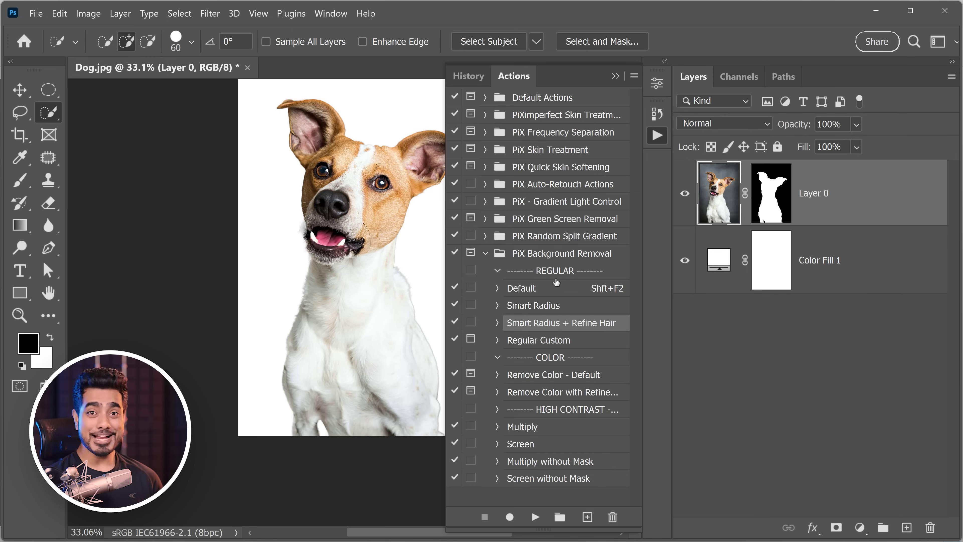
{"action": "left_click", "coordinate": [548, 342]}
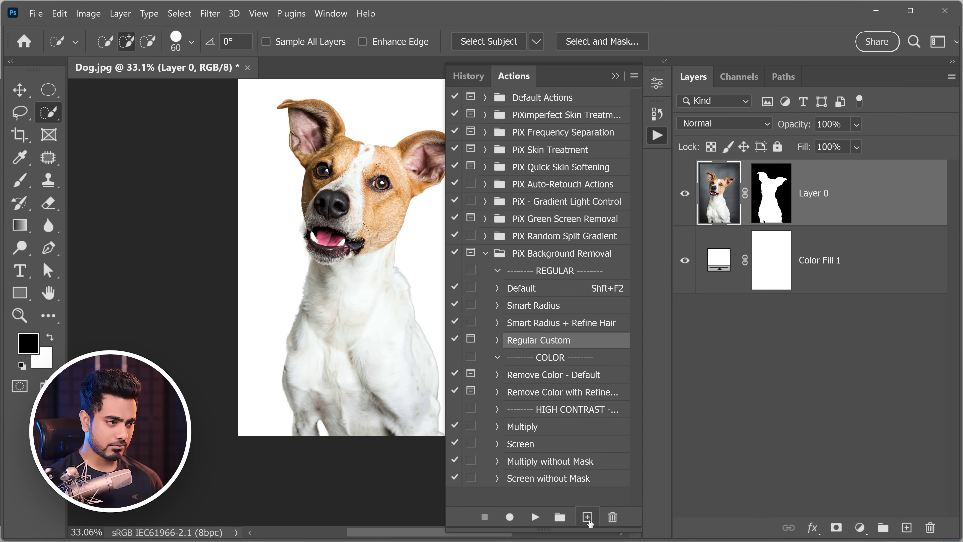
{"action": "left_click", "coordinate": [589, 519]}
{"action": "type", "text": "De"}
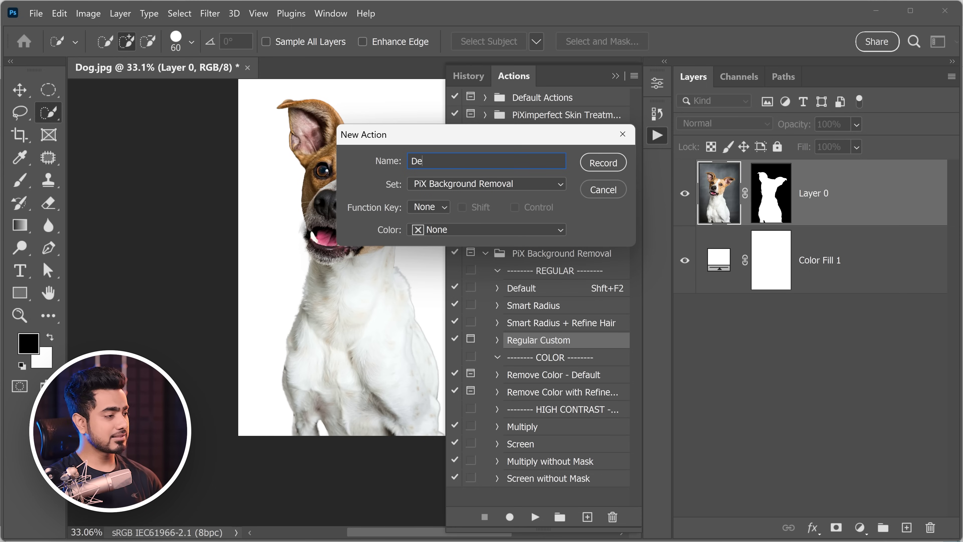
{"action": "type", "text": "contaminate "}
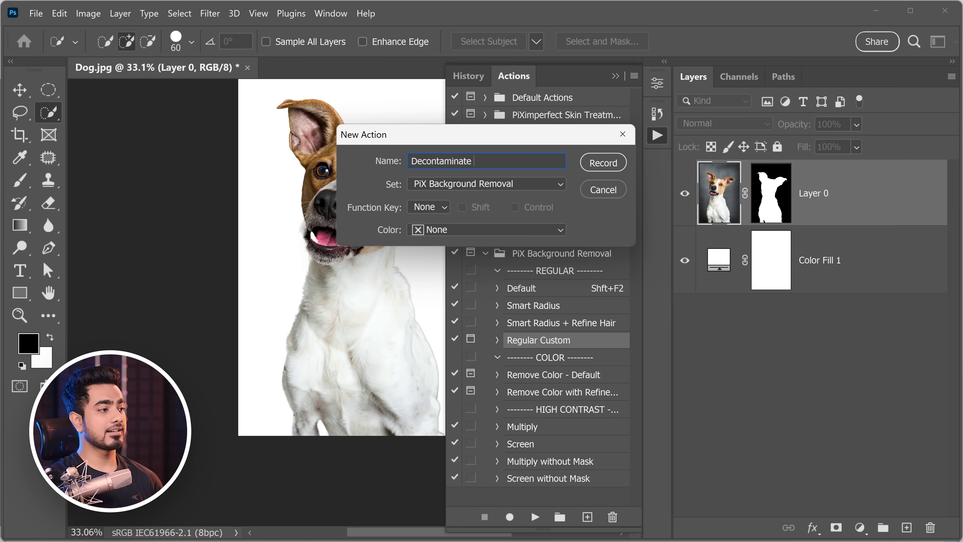
{"action": "type", "text": "Colors"}
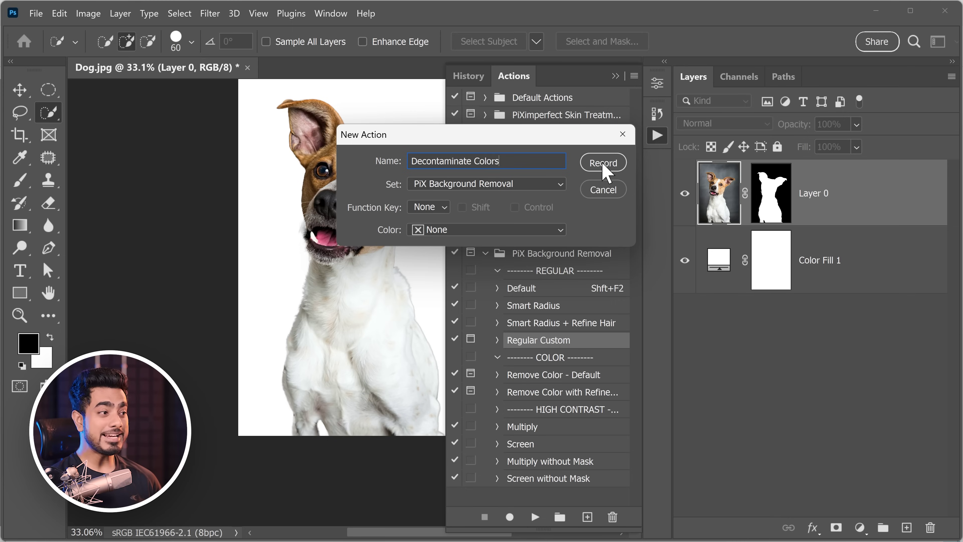
{"action": "left_click", "coordinate": [603, 166]}
Record a Select and Mask step with Decontaminate Colors at 100% and output to New Layer with Layer Mask
{"action": "left_click", "coordinate": [617, 44]}
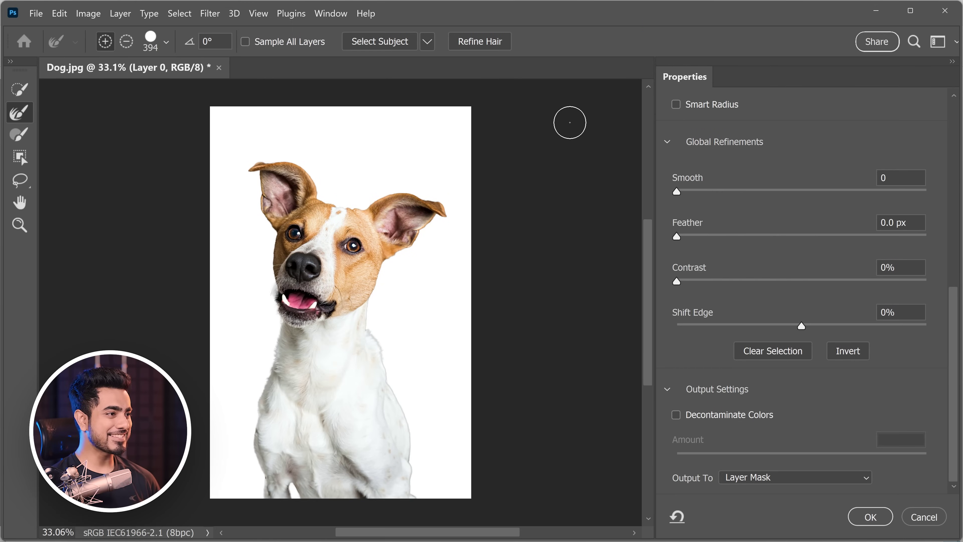
{"action": "left_click", "coordinate": [677, 415]}
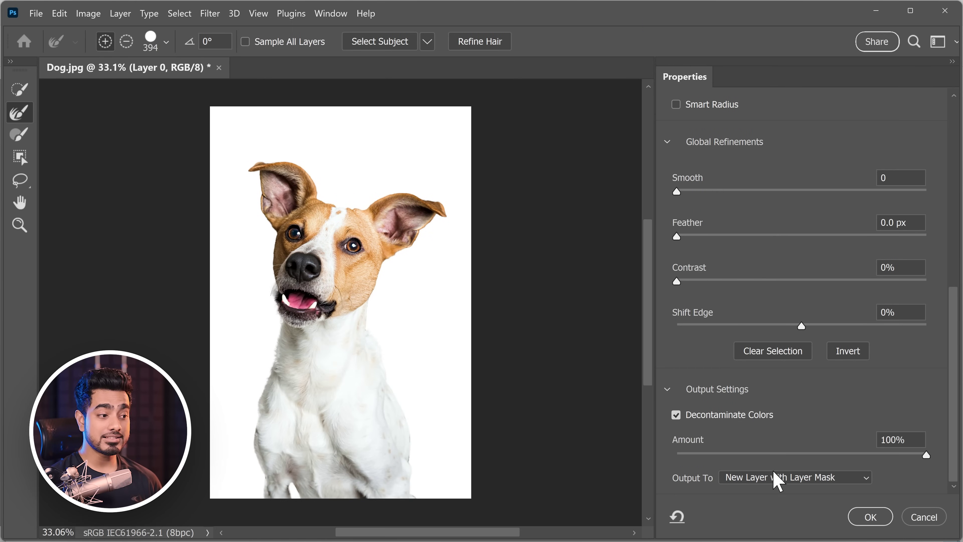
{"action": "left_click", "coordinate": [869, 520]}
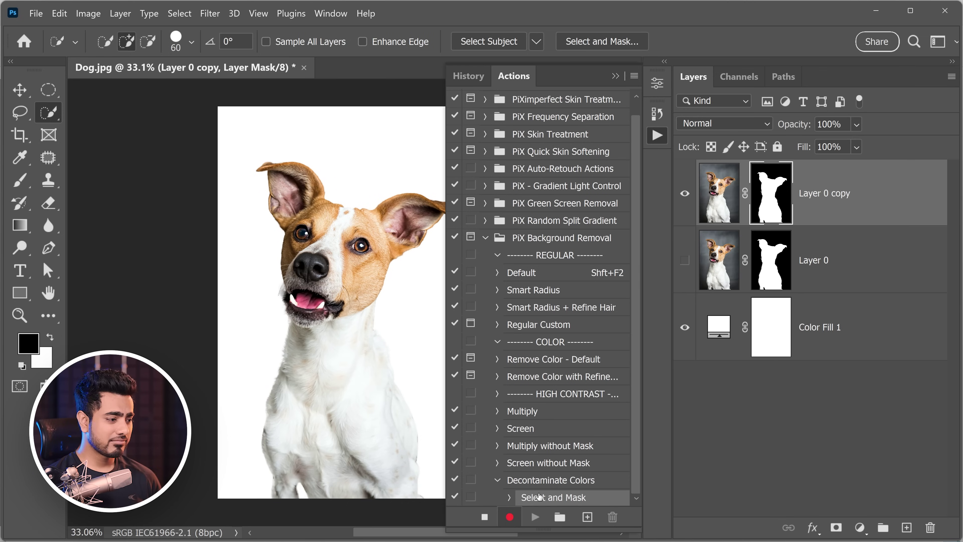
Delete the newly decontaminated Layer 0 copy and show the original Layer 0 with its haloed edge
{"action": "left_click_drag", "start_coordinate": [845, 227], "coordinate": [930, 528]}
{"action": "left_click", "coordinate": [683, 195]}
{"action": "left_click_drag", "start_coordinate": [389, 362], "coordinate": [432, 349]}
{"action": "mouse_move", "coordinate": [390, 347]}
{"action": "left_mouse_down"}
{"action": "mouse_move", "coordinate": [339, 368]}
{"action": "mouse_move", "coordinate": [378, 356]}
{"action": "left_mouse_up"}
Run the Decontaminate Colors action on the dog and move the action directly below Regular Custom
{"action": "left_click", "coordinate": [592, 485]}
{"action": "left_click", "coordinate": [535, 517]}
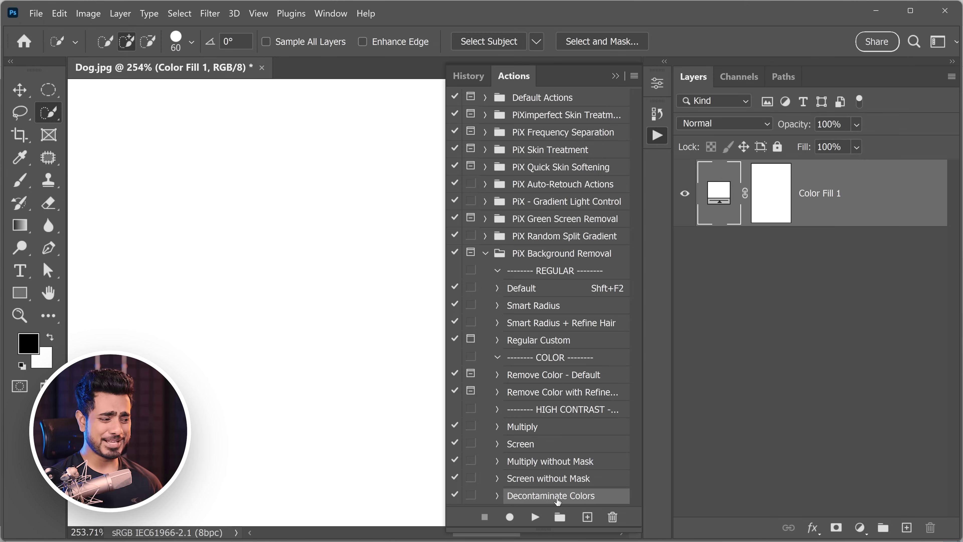
{"action": "left_click_drag", "start_coordinate": [558, 497], "coordinate": [561, 347]}
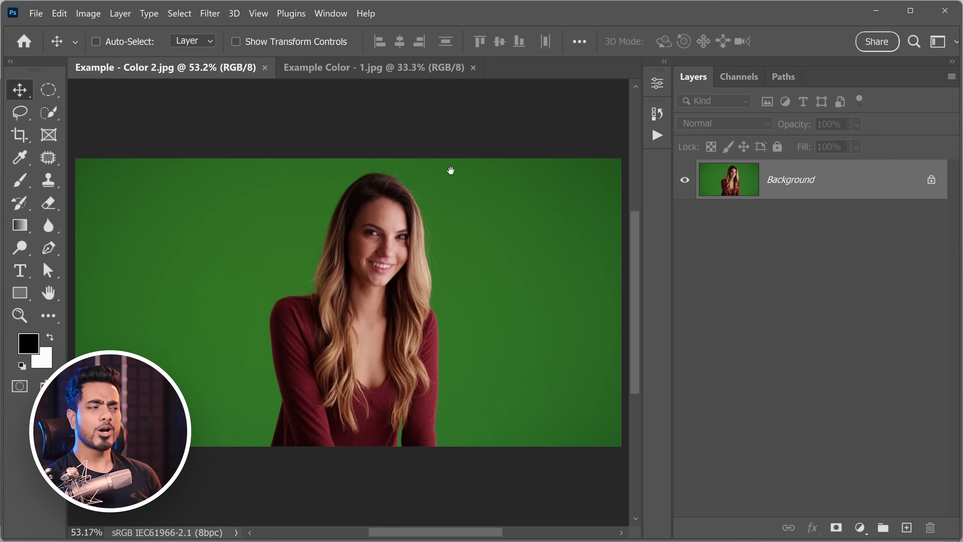
Unlock the Background layer of Example - Color 2.jpg and place a black Solid Color fill layer beneath it
{"action": "left_click_drag", "start_coordinate": [450, 170], "coordinate": [412, 185]}
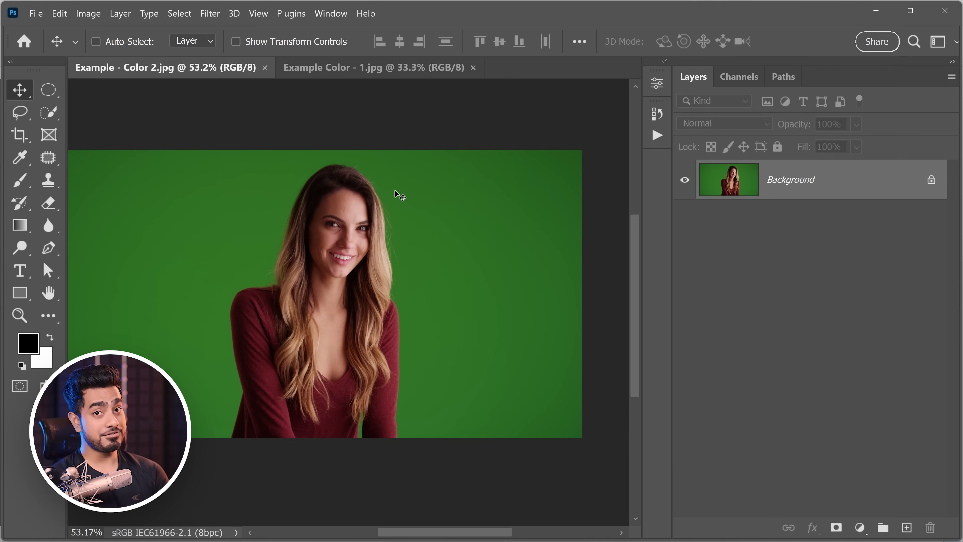
{"action": "left_click", "coordinate": [932, 180]}
{"action": "left_click", "coordinate": [860, 528]}
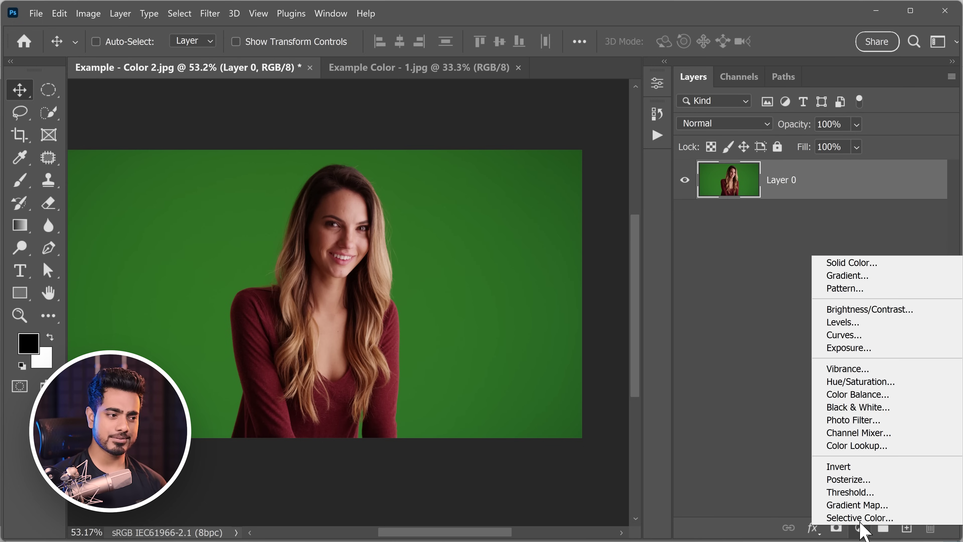
{"action": "left_click", "coordinate": [865, 263]}
{"action": "left_click", "coordinate": [913, 215]}
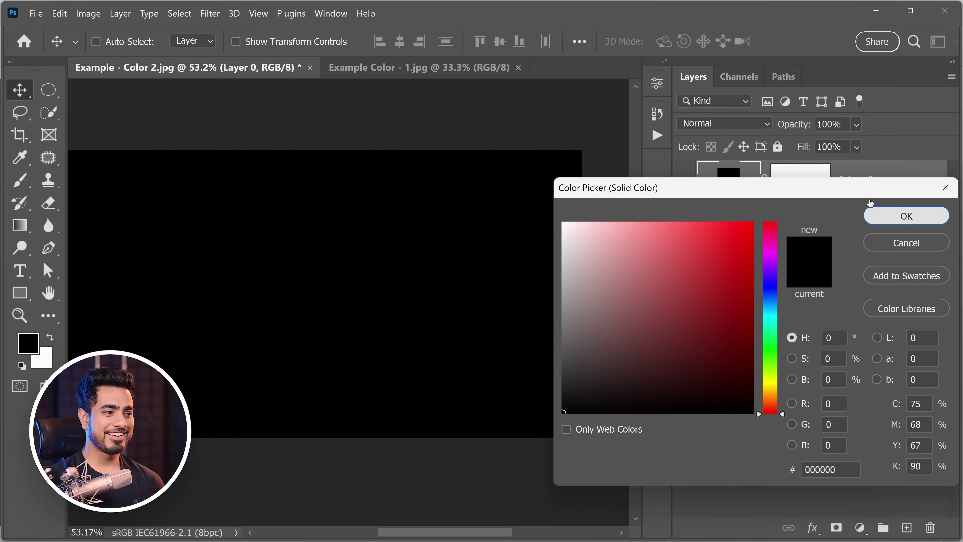
{"action": "left_click_drag", "start_coordinate": [860, 186], "coordinate": [852, 278]}
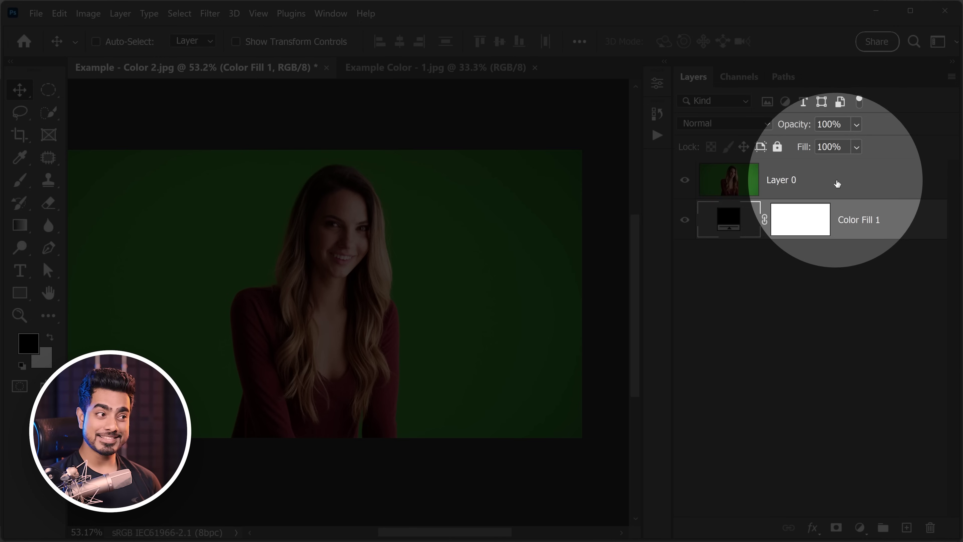
Select the green backdrop on Layer 0 using Color Range with Sampled Colors, Fuzziness 90 and Selection Preview None
{"action": "left_click", "coordinate": [821, 184]}
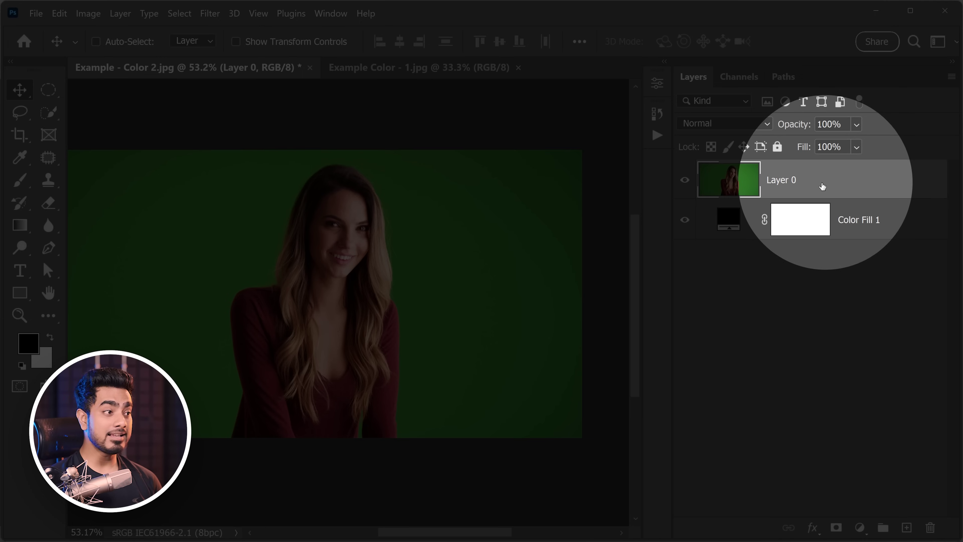
{"action": "left_click", "coordinate": [179, 14]}
{"action": "left_click", "coordinate": [211, 151]}
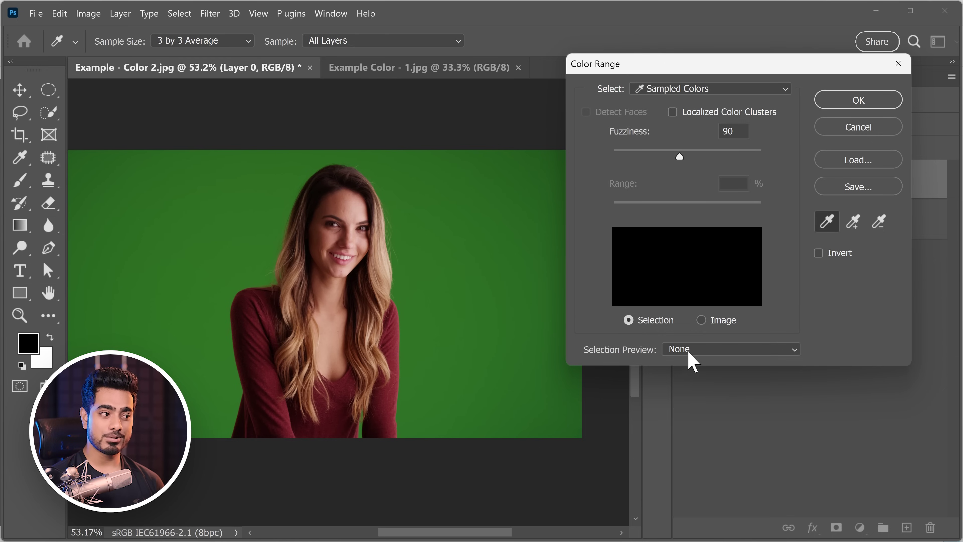
{"action": "left_click", "coordinate": [691, 352]}
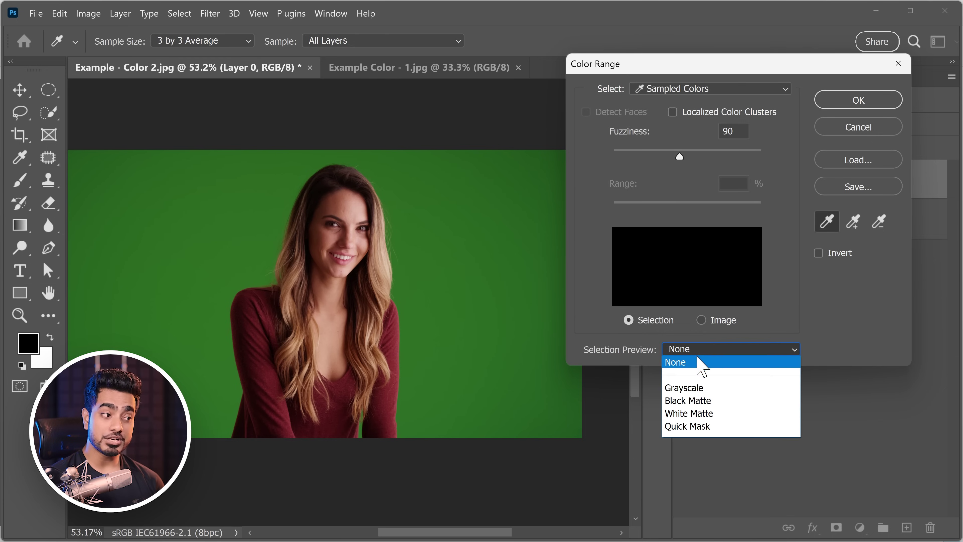
{"action": "left_click", "coordinate": [698, 366]}
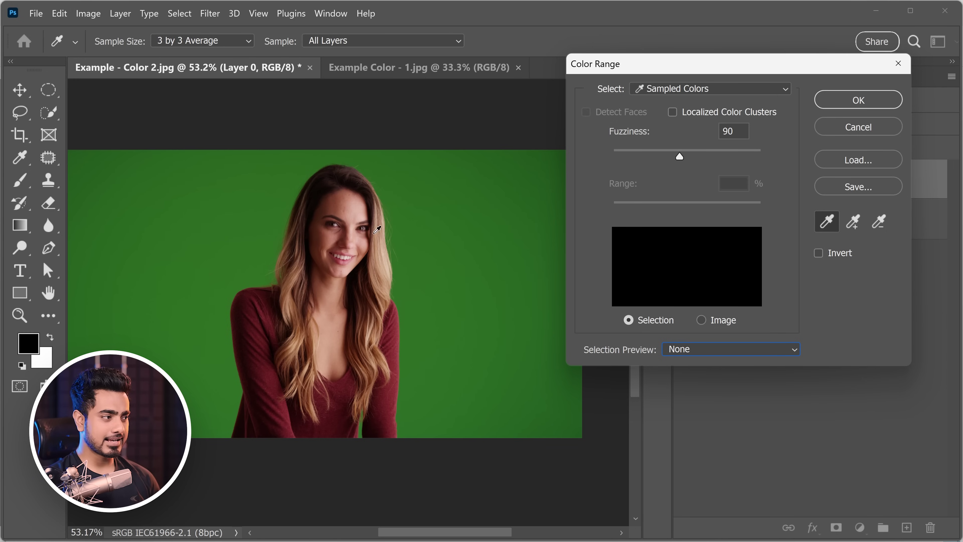
{"action": "left_click", "coordinate": [419, 219]}
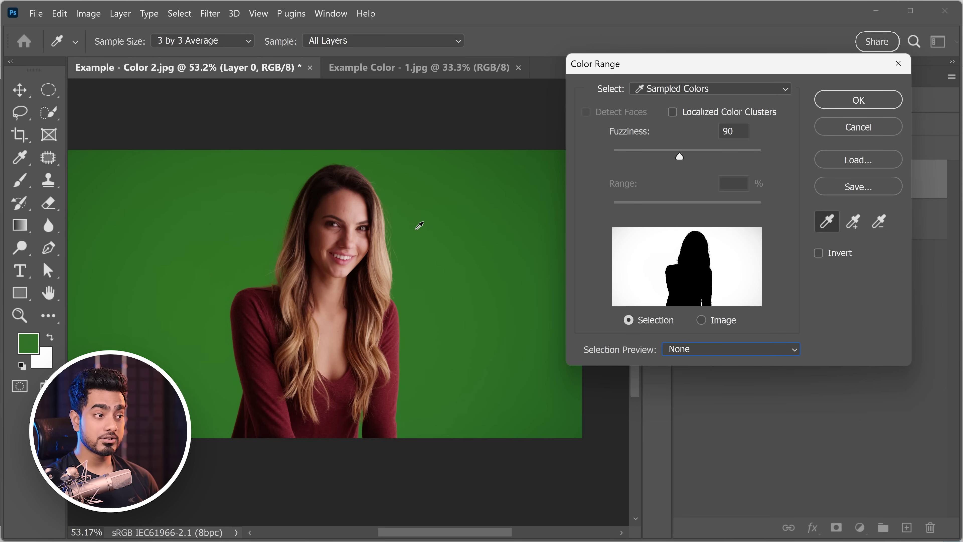
{"action": "mouse_move", "coordinate": [678, 154]}
{"action": "left_mouse_down"}
{"action": "mouse_move", "coordinate": [659, 157]}
{"action": "mouse_move", "coordinate": [686, 157]}
{"action": "mouse_move", "coordinate": [674, 156]}
{"action": "left_mouse_up"}
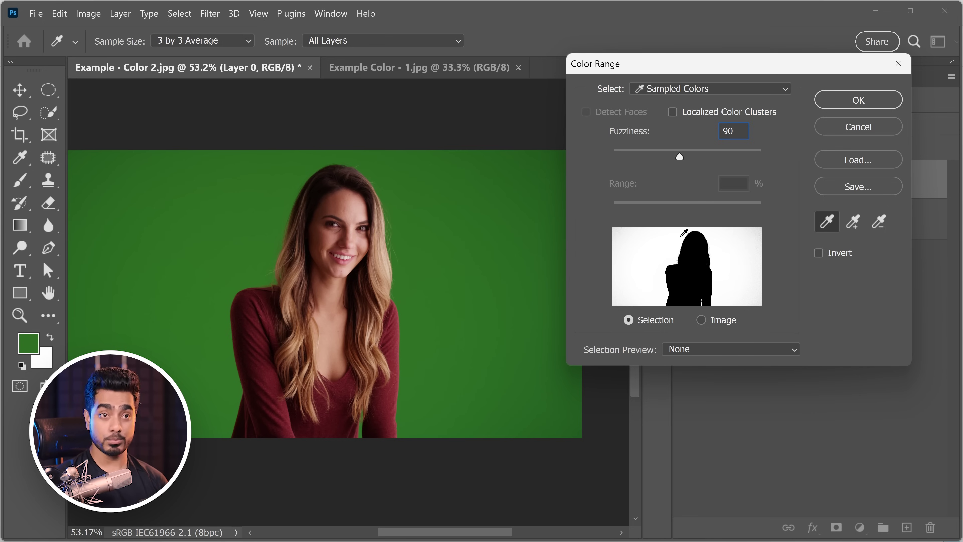
{"action": "left_click", "coordinate": [860, 103]}
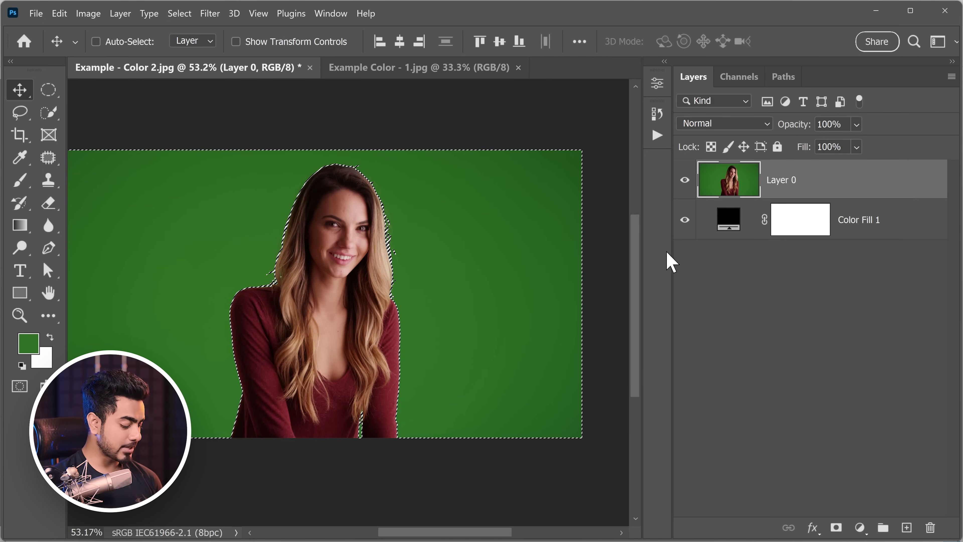
Add a layer mask to Layer 0 that hides the selected green backdrop, and check the woman's hair edges
{"action": "left_click", "coordinate": [837, 529]}
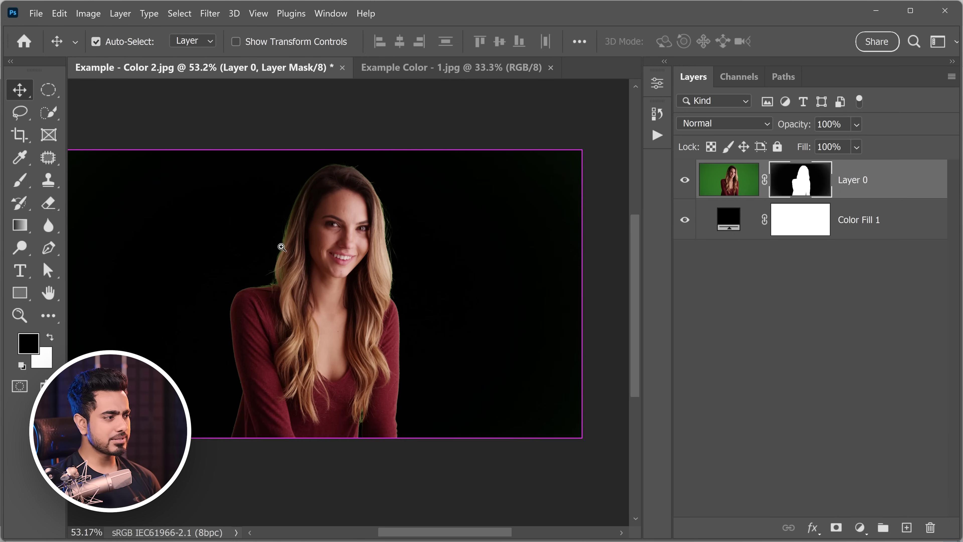
{"action": "left_click_drag", "start_coordinate": [283, 267], "coordinate": [298, 267]}
{"action": "left_click_drag", "start_coordinate": [527, 253], "coordinate": [386, 292]}
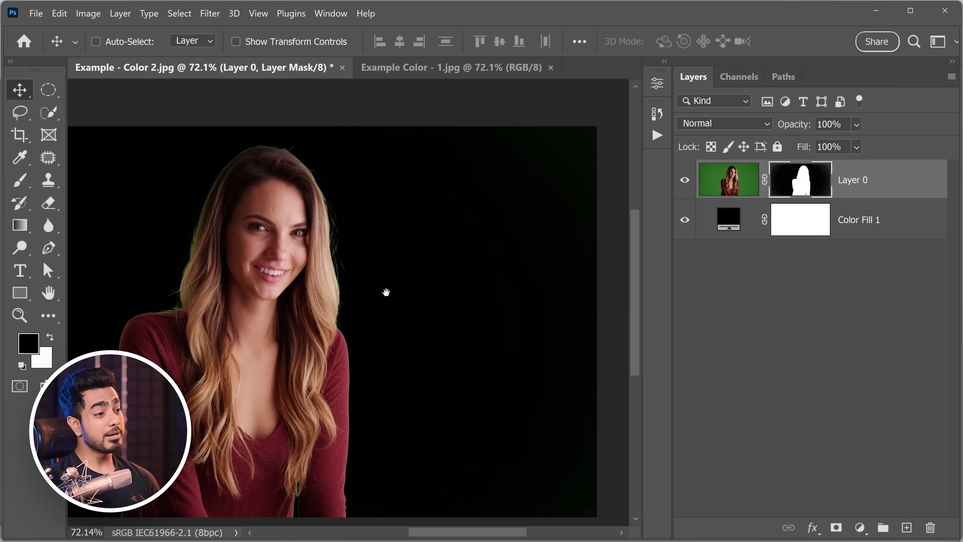
Display Layer 0's layer mask on its own and examine its corners and edges for leftover backdrop
{"action": "left_click_drag", "start_coordinate": [545, 167], "coordinate": [575, 179]}
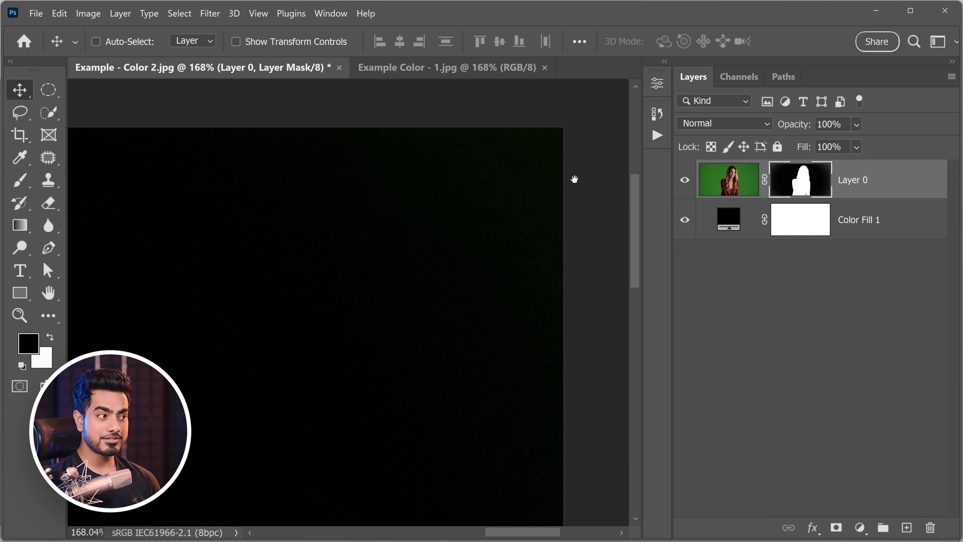
{"action": "left_click", "coordinate": [807, 185], "text": "alt"}
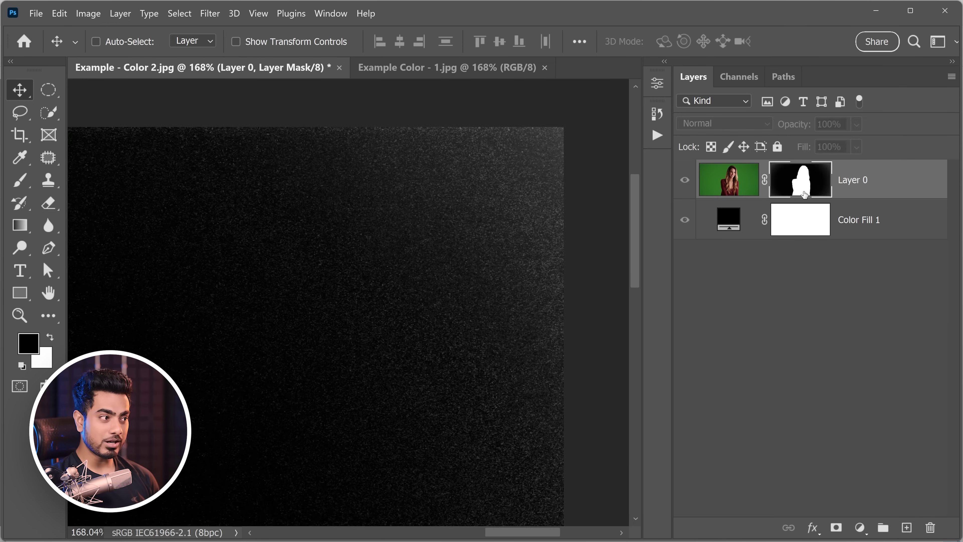
{"action": "mouse_move", "coordinate": [443, 217]}
{"action": "left_mouse_down"}
{"action": "mouse_move", "coordinate": [416, 215]}
{"action": "mouse_move", "coordinate": [445, 222]}
{"action": "mouse_move", "coordinate": [435, 223]}
{"action": "left_mouse_up"}
{"action": "left_click_drag", "start_coordinate": [285, 236], "coordinate": [427, 235]}
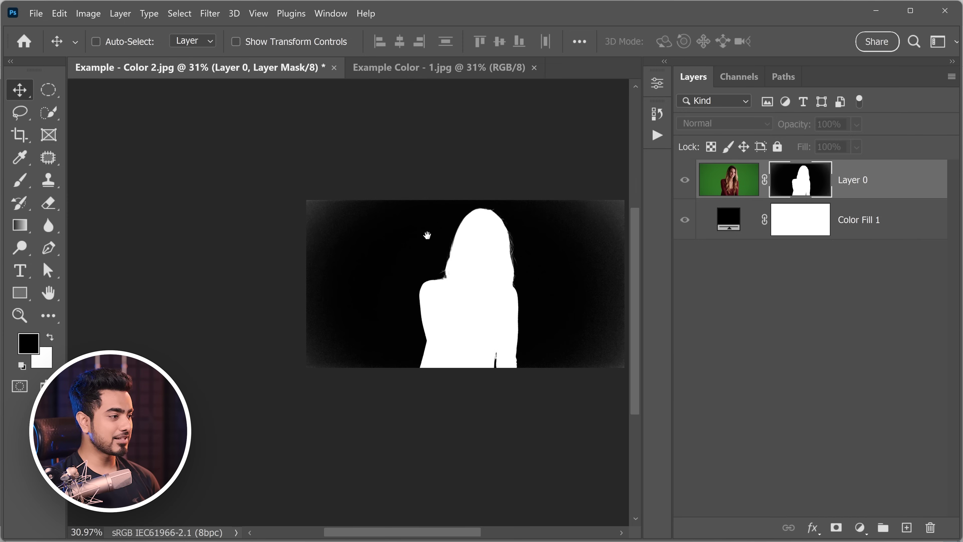
{"action": "left_click_drag", "start_coordinate": [311, 210], "coordinate": [341, 207]}
{"action": "left_click_drag", "start_coordinate": [371, 211], "coordinate": [340, 219]}
{"action": "left_click_drag", "start_coordinate": [459, 211], "coordinate": [337, 221]}
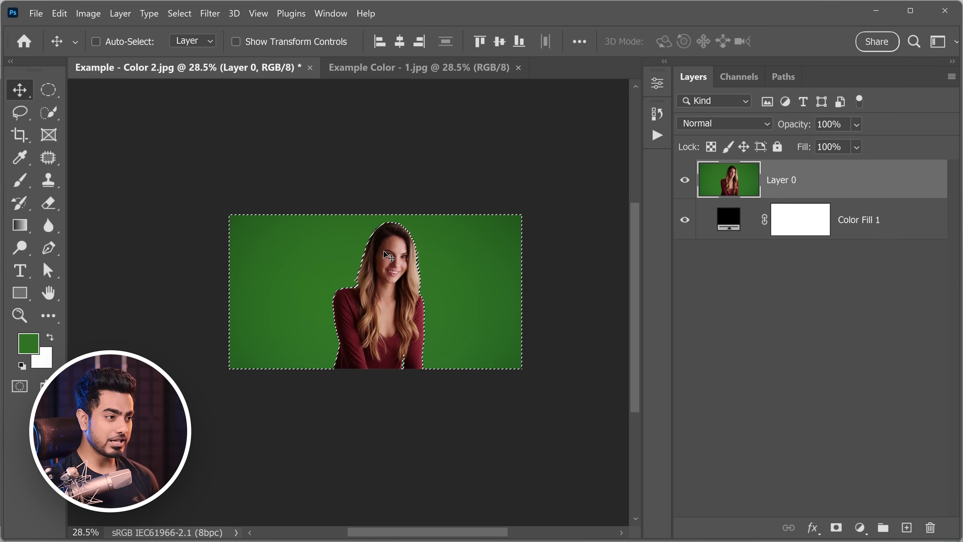
Reselect the green backdrop on unmasked Layer 0 using Color Range with Sampled Colors and Fuzziness 90
{"action": "key", "text": "ctrl+d"}
{"action": "left_click", "coordinate": [184, 15]}
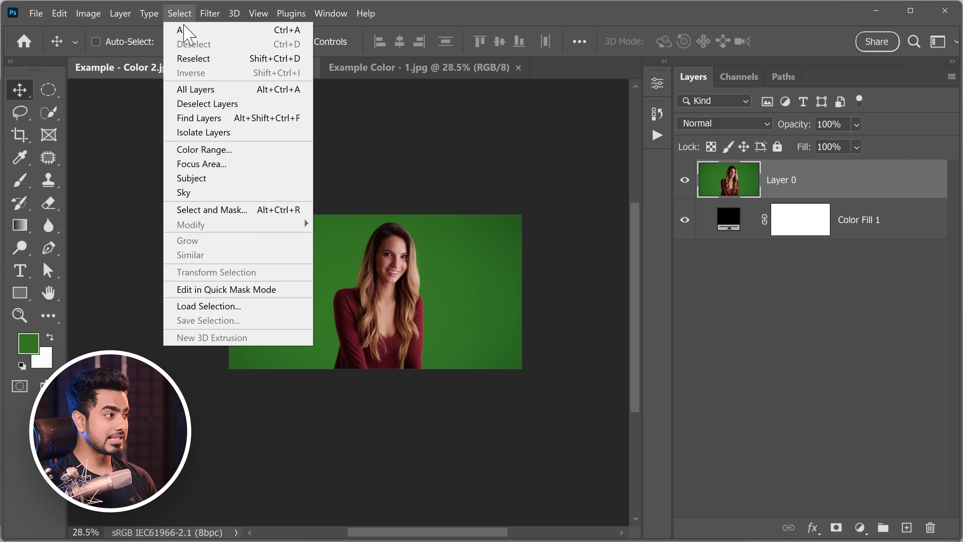
{"action": "left_click", "coordinate": [215, 148]}
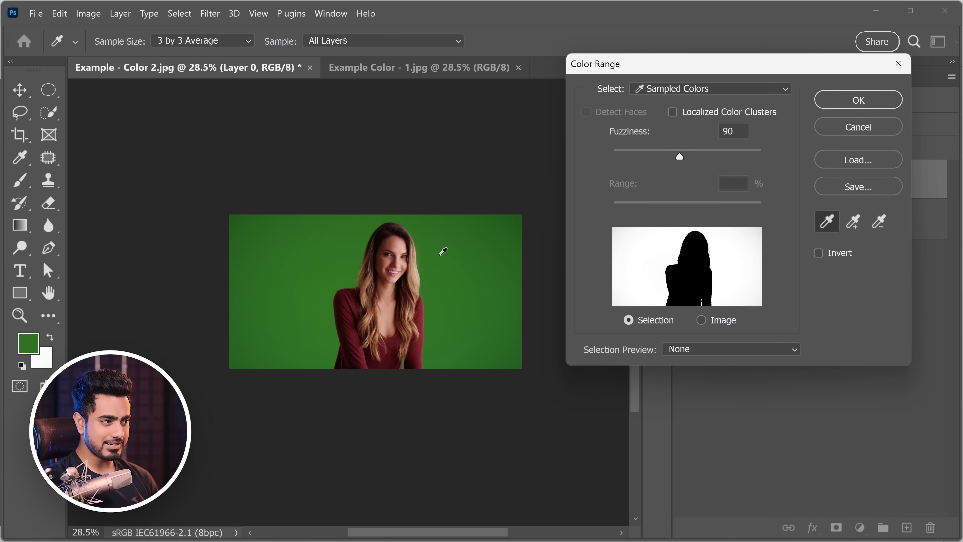
{"action": "left_click", "coordinate": [843, 101]}
{"action": "scroll", "coordinate": [485, 287], "scroll_direction": "up", "scroll_amount": 6}
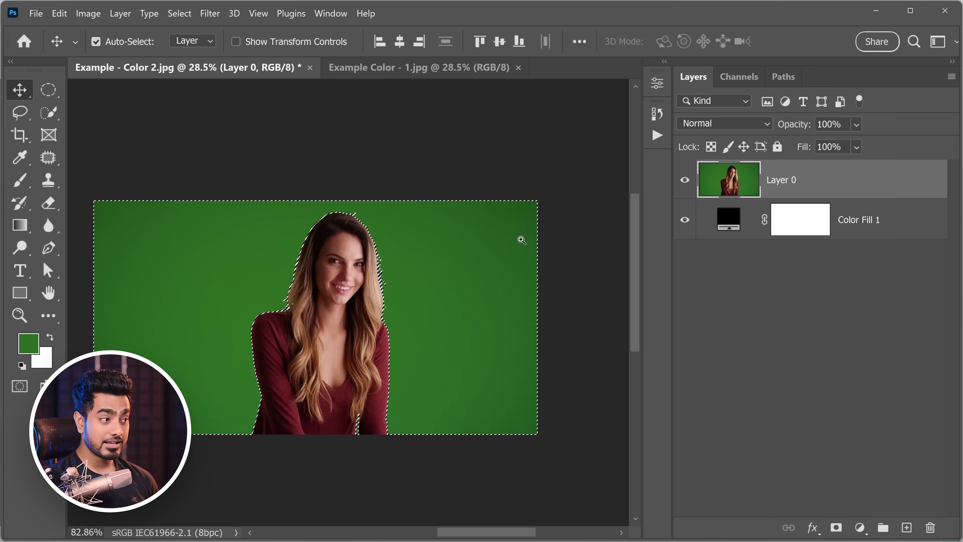
{"action": "left_click_drag", "start_coordinate": [509, 239], "coordinate": [499, 260]}
{"action": "left_click_drag", "start_coordinate": [414, 243], "coordinate": [436, 253]}
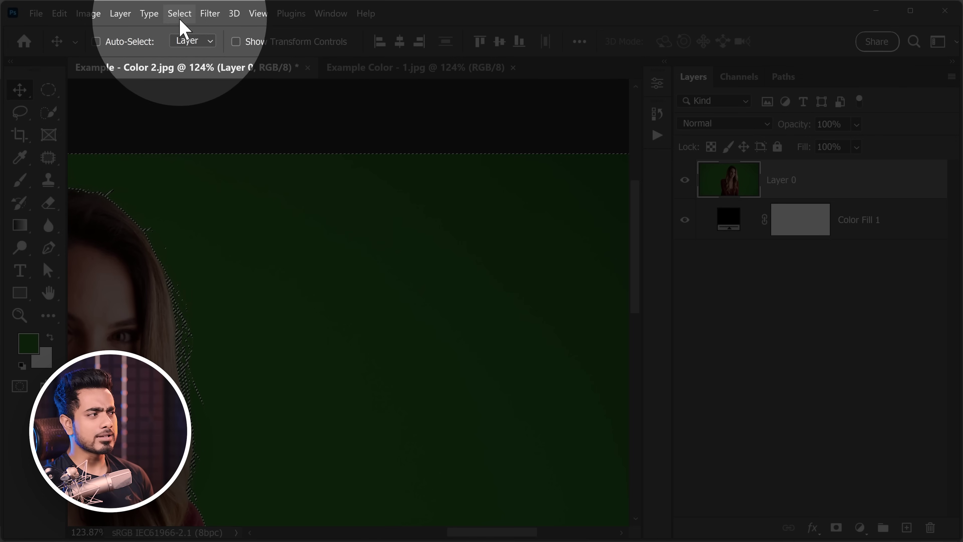
Extend the backdrop selection to all matching green tones with the Similar command
{"action": "left_click", "coordinate": [182, 13]}
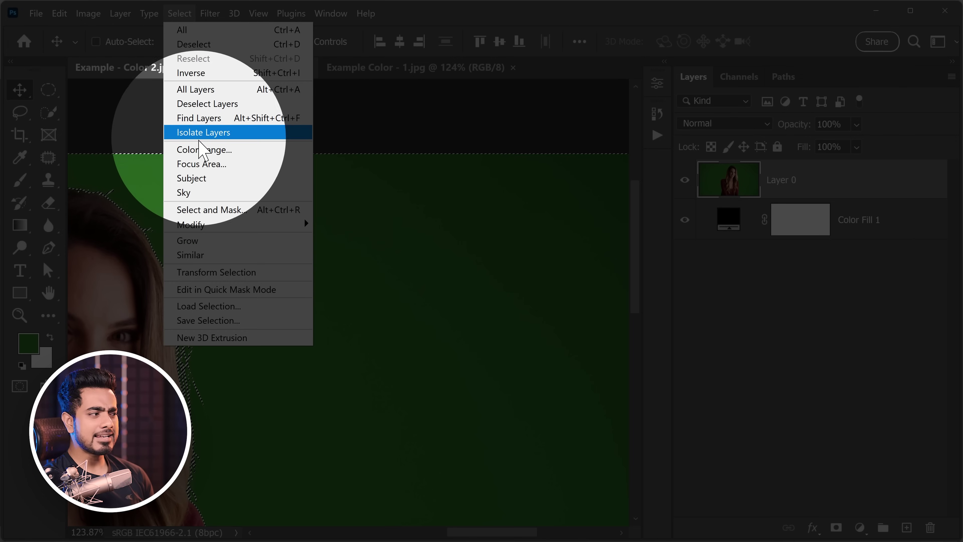
{"action": "left_click", "coordinate": [205, 255]}
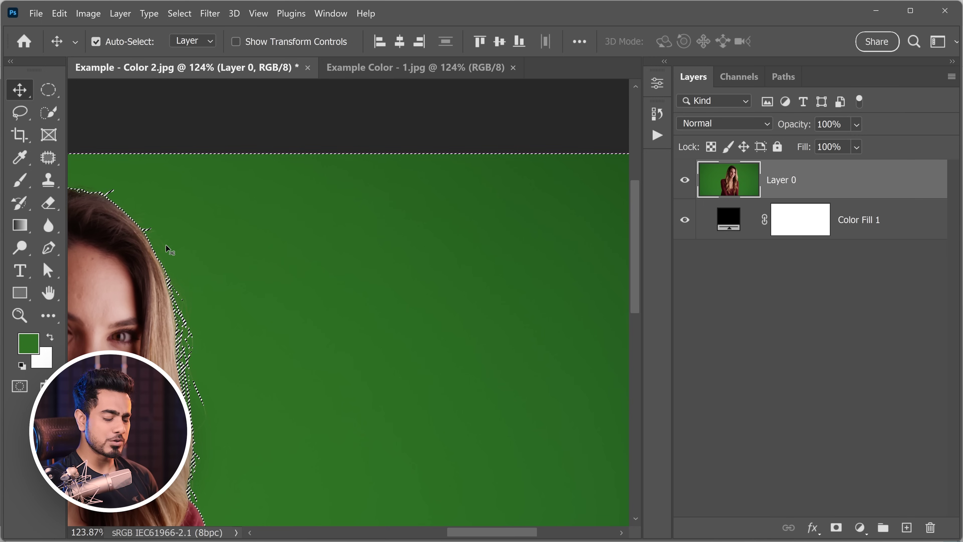
{"action": "key", "text": "ctrl+0"}
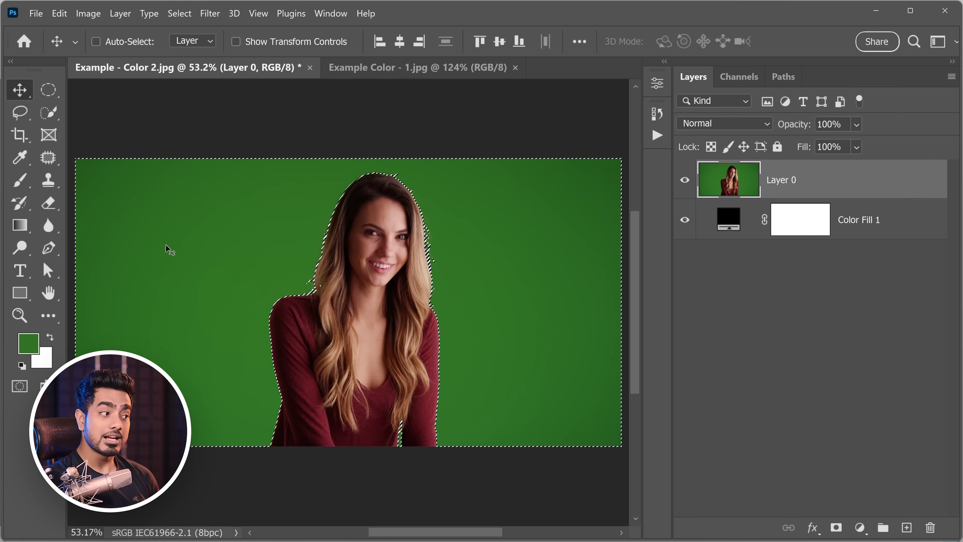
Add a layer mask to Layer 0 that hides the selected green, and check the background corners for residue
{"action": "left_click", "coordinate": [836, 527]}
{"action": "left_click_drag", "start_coordinate": [501, 277], "coordinate": [409, 294]}
{"action": "mouse_move", "coordinate": [506, 203]}
{"action": "left_mouse_down"}
{"action": "mouse_move", "coordinate": [544, 194]}
{"action": "mouse_move", "coordinate": [505, 207]}
{"action": "left_mouse_up"}
{"action": "left_click_drag", "start_coordinate": [351, 247], "coordinate": [569, 256]}
{"action": "left_click_drag", "start_coordinate": [253, 208], "coordinate": [284, 198]}
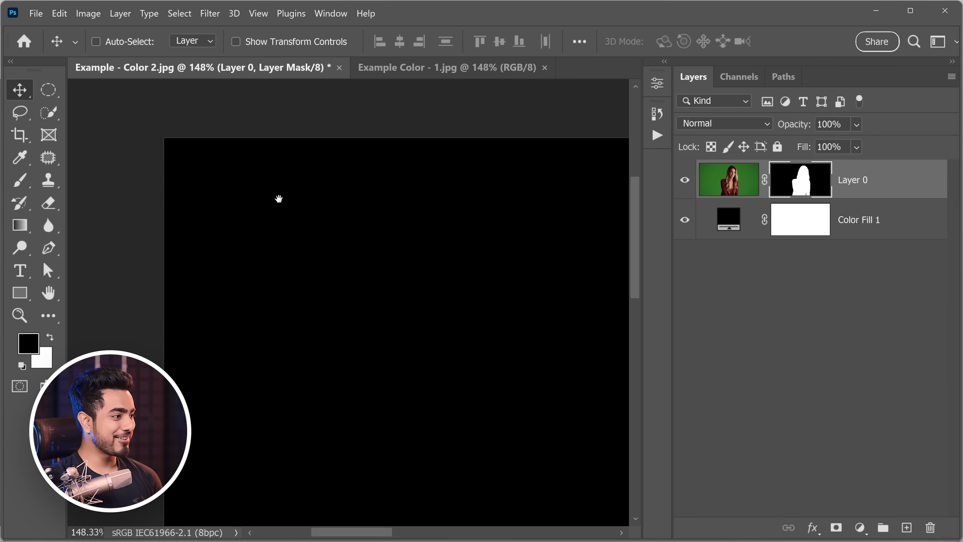
{"action": "left_click_drag", "start_coordinate": [397, 241], "coordinate": [375, 238]}
{"action": "key", "text": "ctrl+0"}
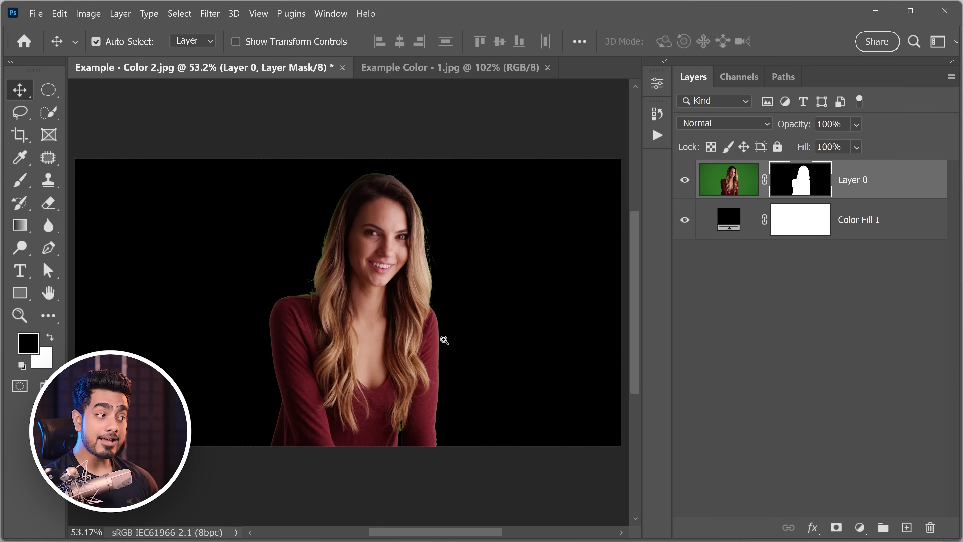
Refine Layer 0's mask edges in Select and Mask with Smart Radius on and a Radius of 10 px
{"action": "left_click_drag", "start_coordinate": [444, 340], "coordinate": [501, 339]}
{"action": "scroll", "coordinate": [387, 243], "scroll_direction": "down", "scroll_amount": 5}
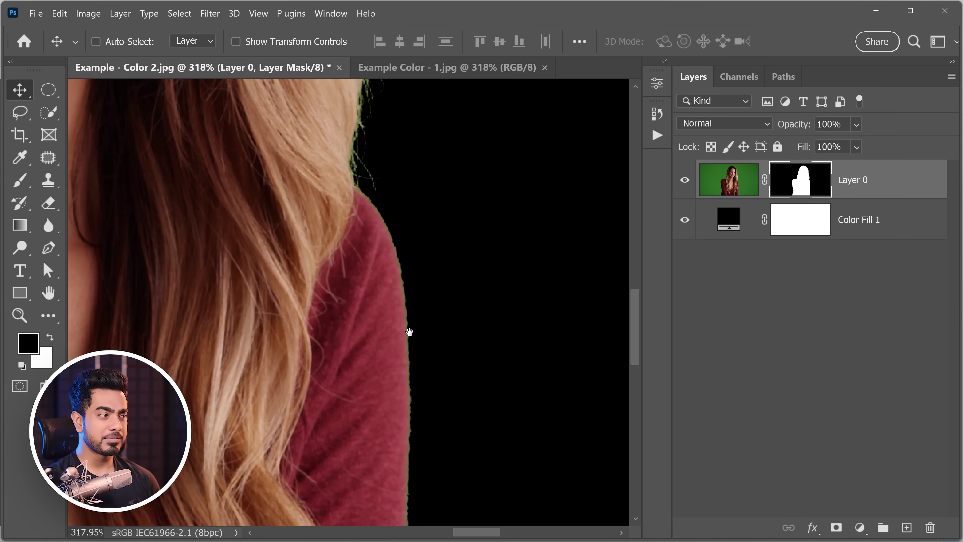
{"action": "left_click", "coordinate": [54, 95]}
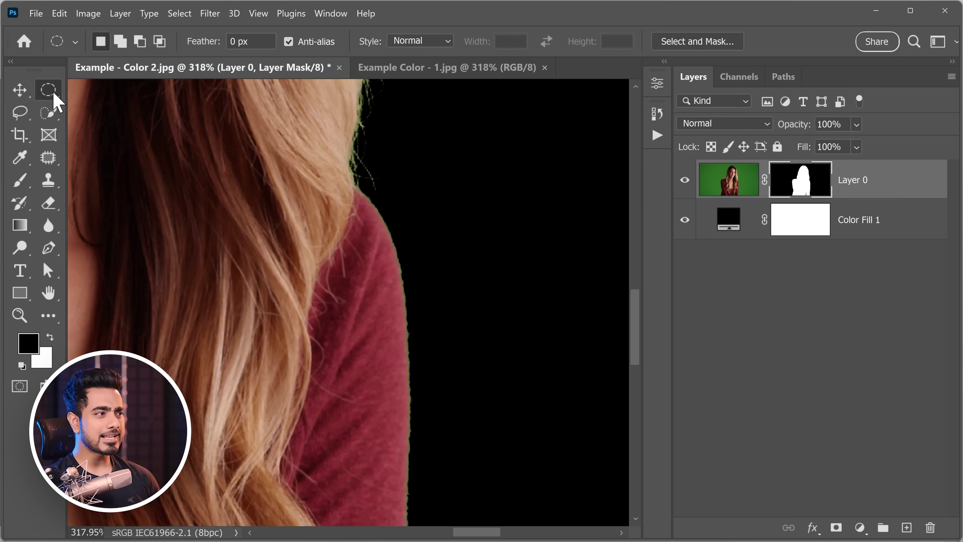
{"action": "left_click", "coordinate": [669, 48]}
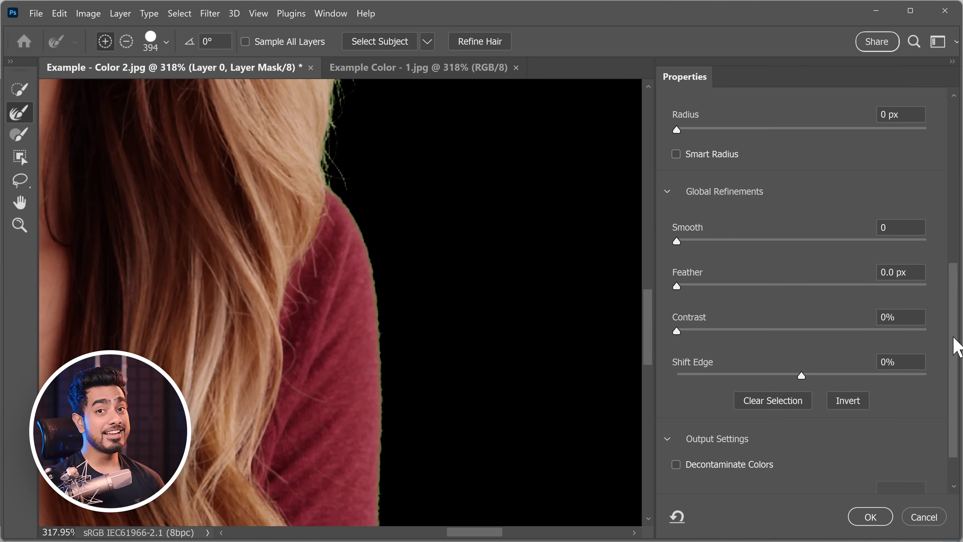
{"action": "left_click_drag", "start_coordinate": [957, 341], "coordinate": [914, 286]}
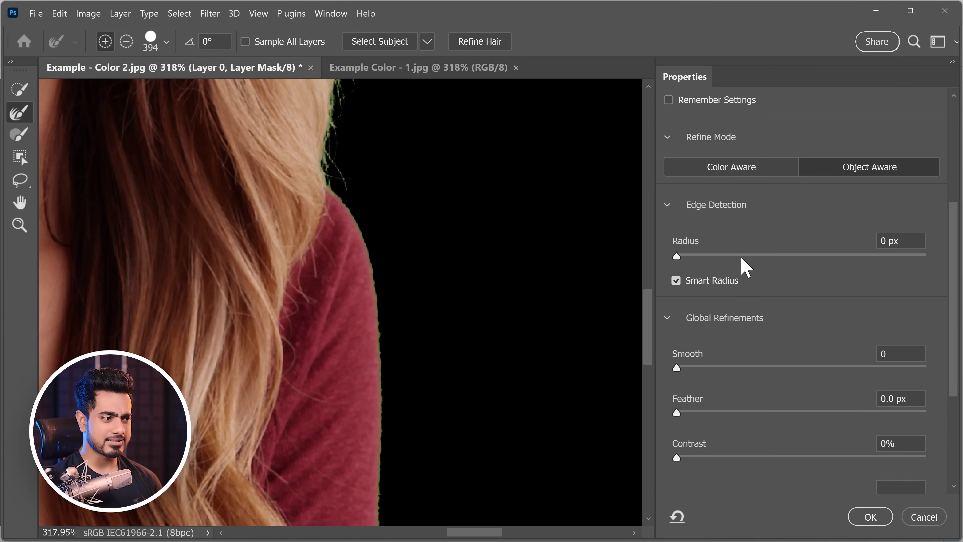
{"action": "left_click_drag", "start_coordinate": [742, 258], "coordinate": [776, 260]}
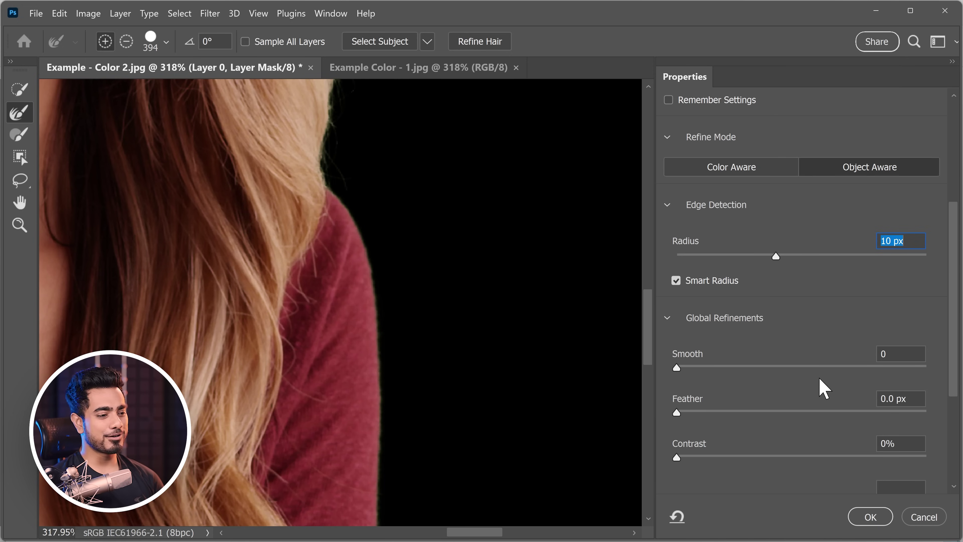
{"action": "left_click", "coordinate": [871, 519]}
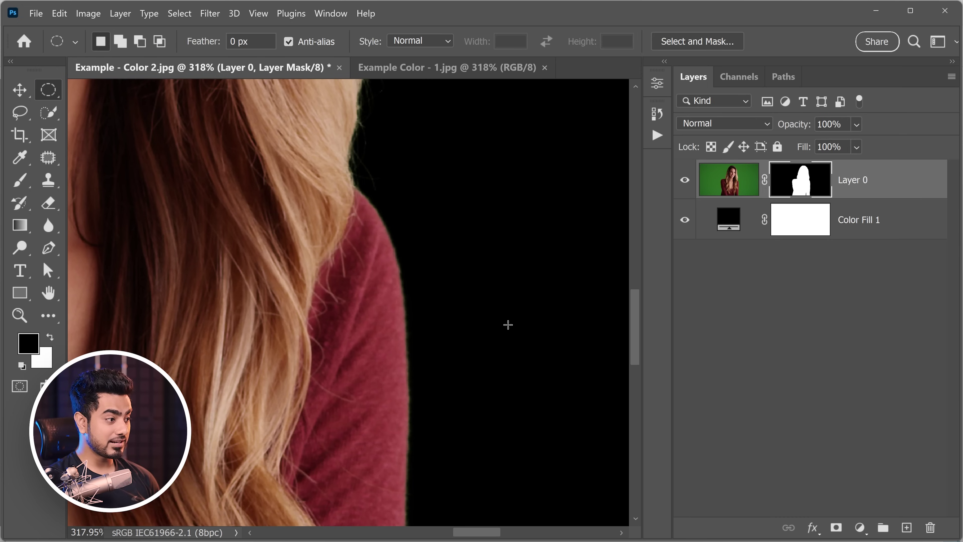
Examine the mask edges along the sleeve, in the gap beneath the hair and around the hair beside the face for green fringing
{"action": "left_click_drag", "start_coordinate": [398, 329], "coordinate": [422, 350]}
{"action": "left_click_drag", "start_coordinate": [421, 352], "coordinate": [405, 142]}
{"action": "left_click_drag", "start_coordinate": [387, 268], "coordinate": [397, 444]}
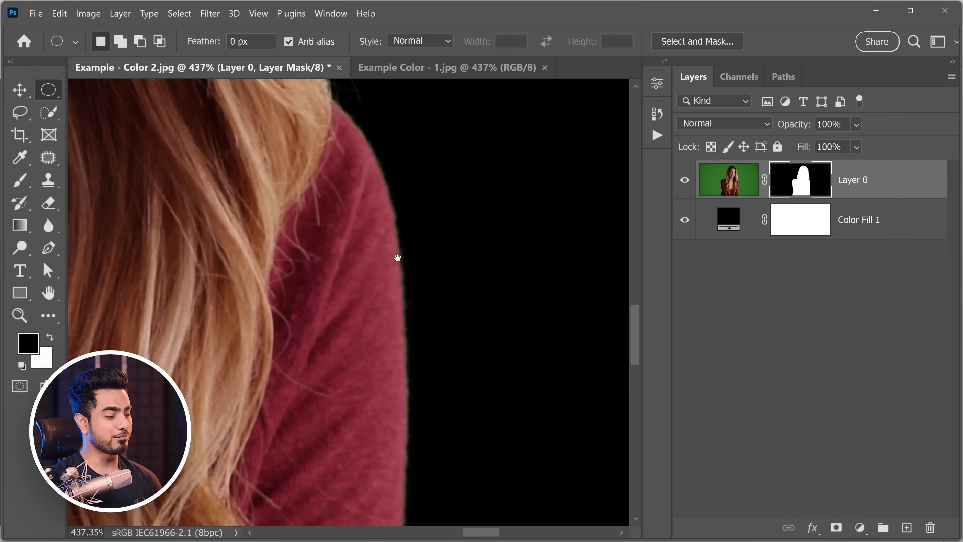
{"action": "left_click_drag", "start_coordinate": [445, 315], "coordinate": [414, 152]}
{"action": "left_click_drag", "start_coordinate": [372, 341], "coordinate": [365, 175]}
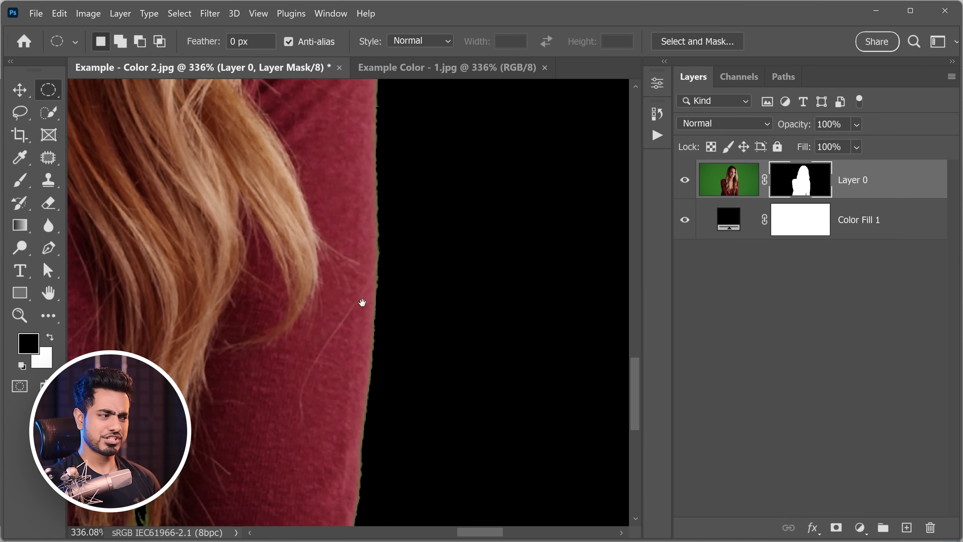
{"action": "left_click_drag", "start_coordinate": [360, 303], "coordinate": [360, 245]}
{"action": "left_click_drag", "start_coordinate": [198, 346], "coordinate": [327, 275]}
{"action": "left_click_drag", "start_coordinate": [257, 214], "coordinate": [348, 185]}
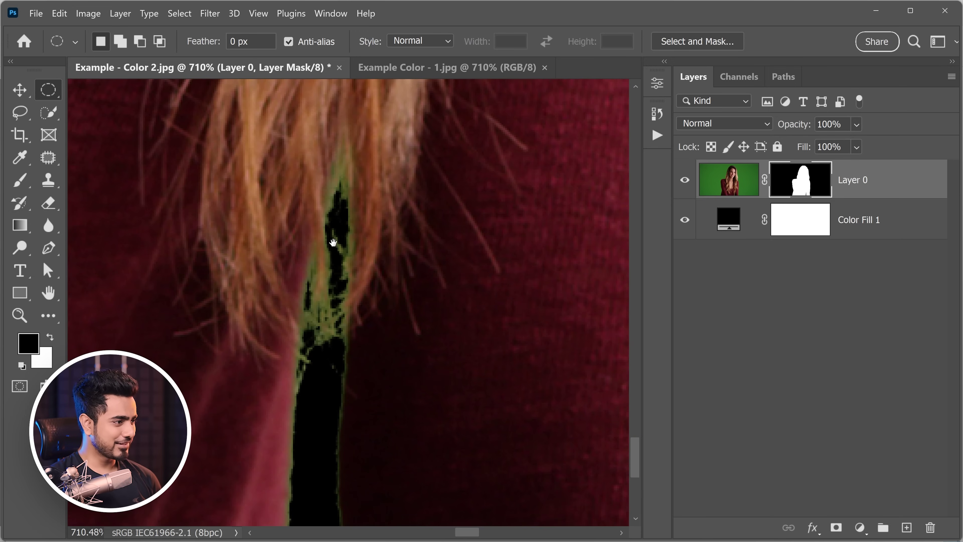
{"action": "key", "text": "ctrl+z"}
{"action": "left_click_drag", "start_coordinate": [415, 269], "coordinate": [381, 273]}
{"action": "left_click_drag", "start_coordinate": [423, 258], "coordinate": [355, 335]}
{"action": "left_click_drag", "start_coordinate": [402, 231], "coordinate": [352, 348]}
{"action": "left_click_drag", "start_coordinate": [380, 197], "coordinate": [377, 305]}
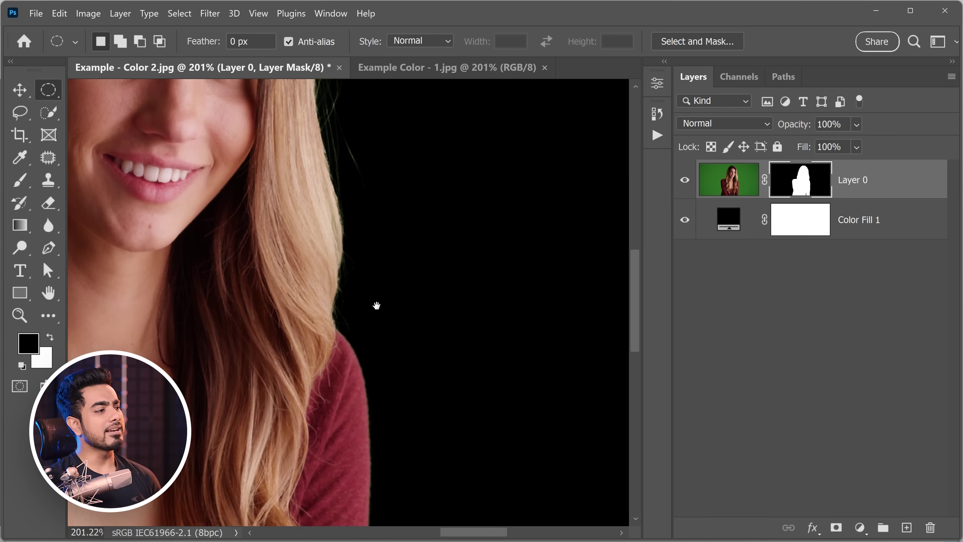
{"action": "left_click_drag", "start_coordinate": [407, 171], "coordinate": [411, 278]}
{"action": "left_click_drag", "start_coordinate": [365, 321], "coordinate": [380, 263]}
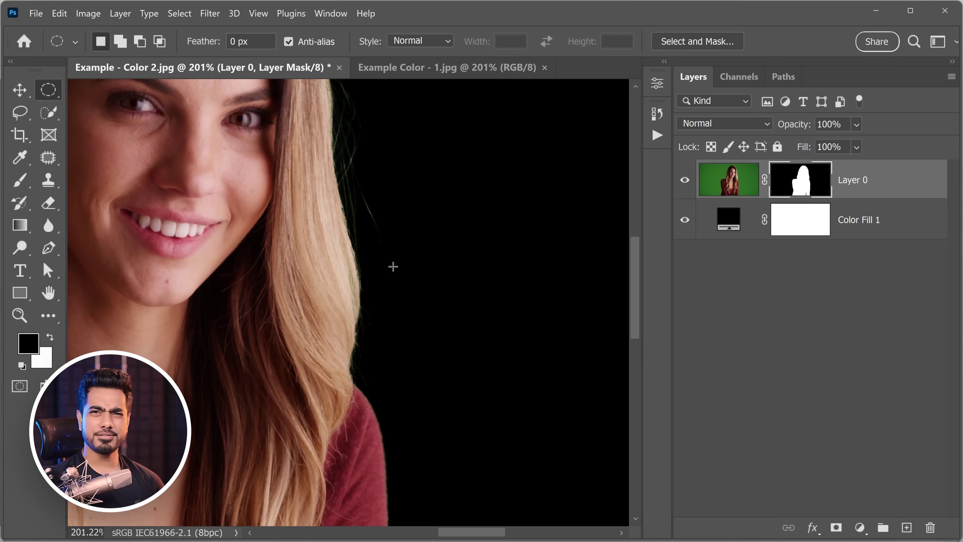
Add a Hue/Saturation adjustment layer clipped to Layer 0, test it with Lightness +100, and reset it
{"action": "left_click", "coordinate": [860, 527]}
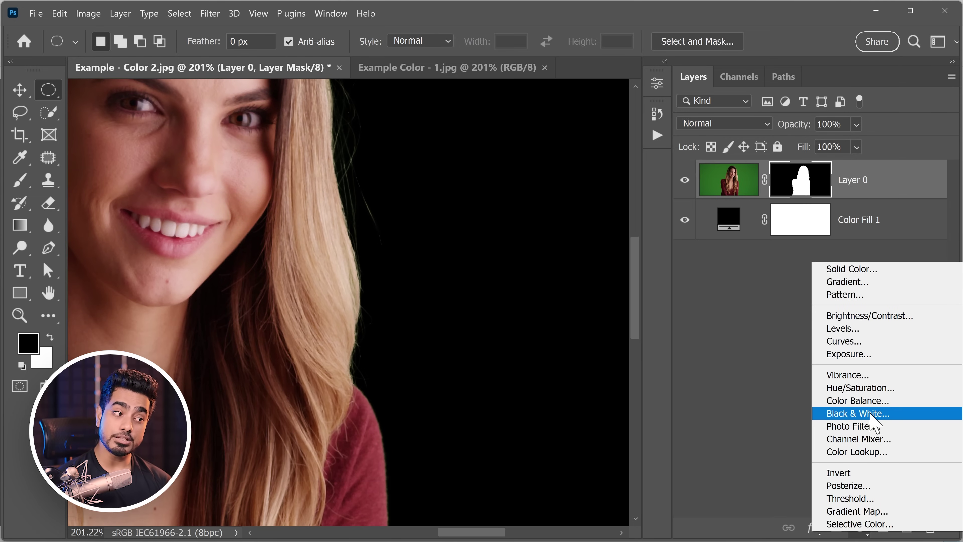
{"action": "left_click", "coordinate": [884, 388]}
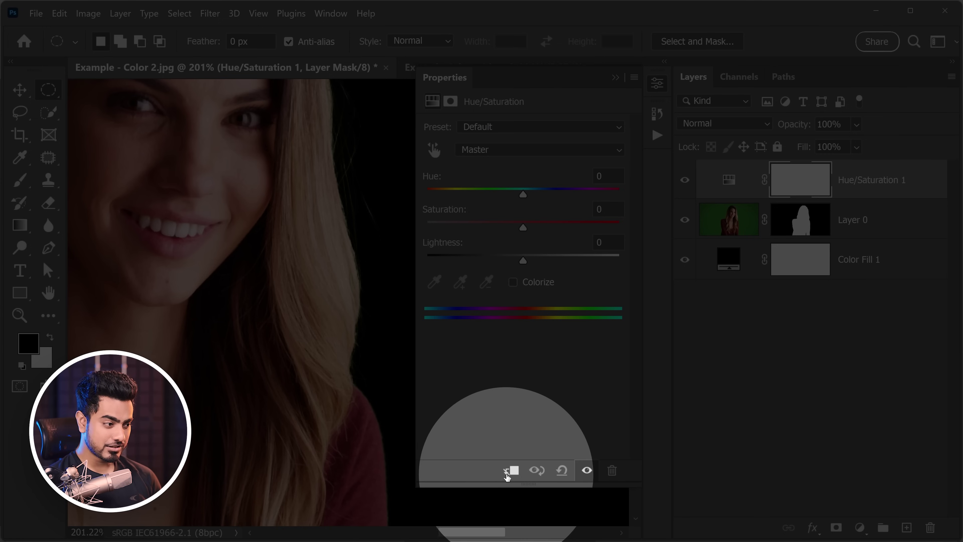
{"action": "left_click", "coordinate": [511, 472]}
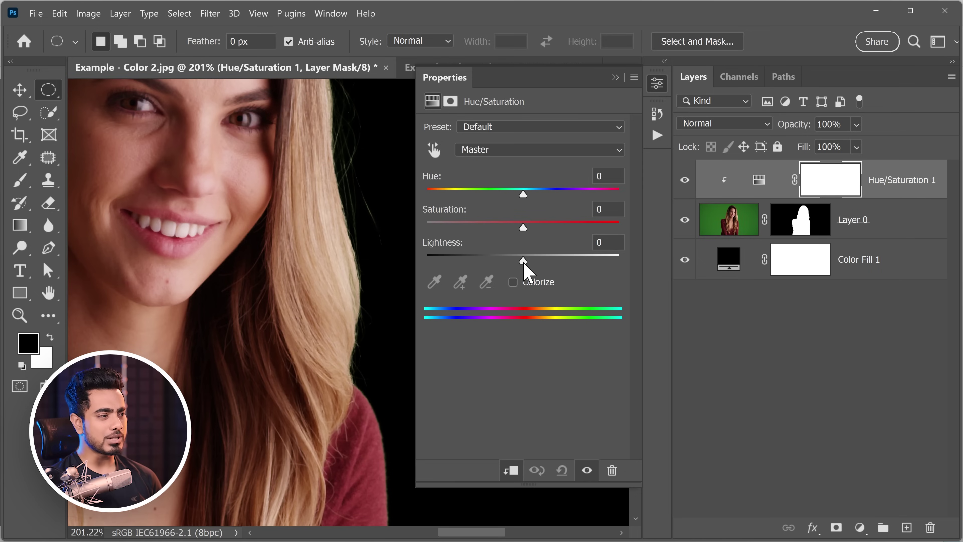
{"action": "left_click_drag", "start_coordinate": [524, 263], "coordinate": [658, 245]}
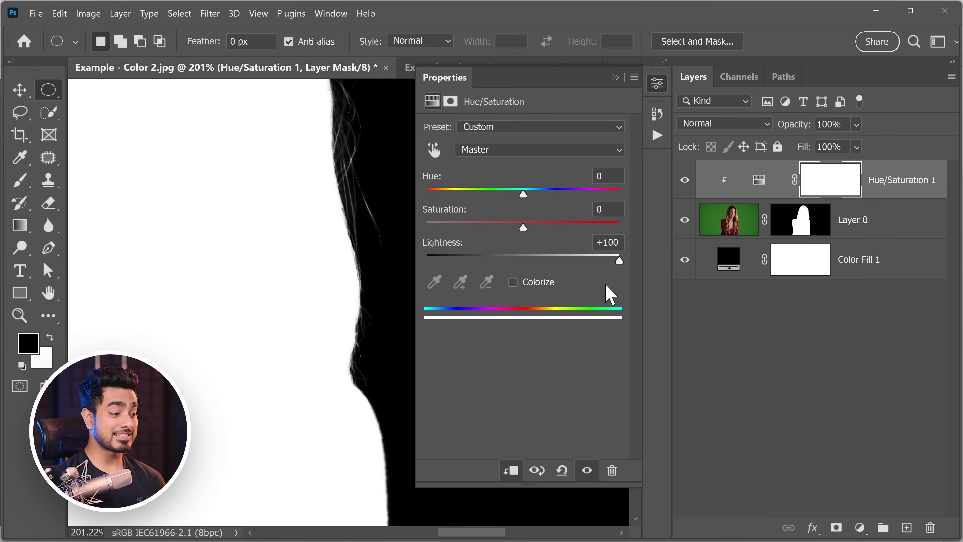
{"action": "left_click", "coordinate": [562, 470]}
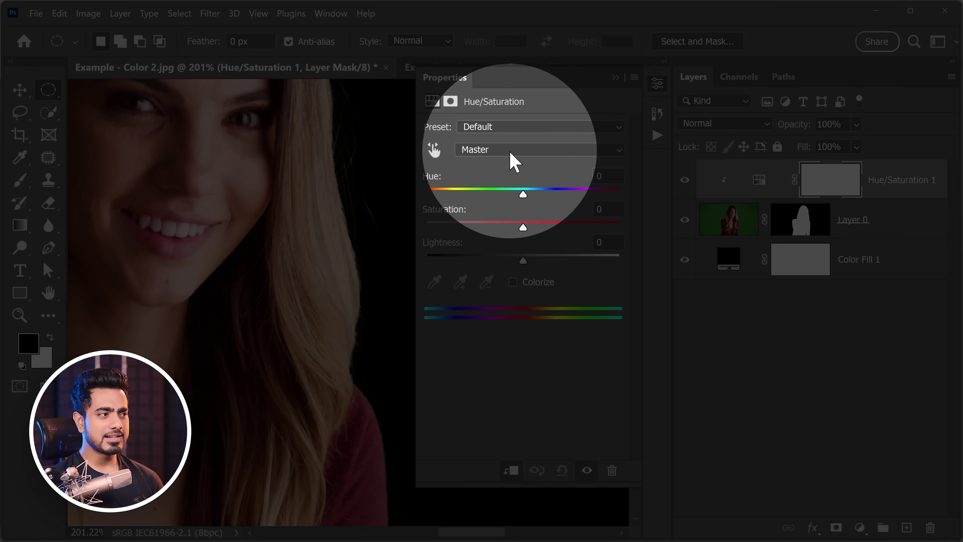
Target the Greens in the Hue/Saturation adjustment and set Hue to +180 and Saturation to +100
{"action": "left_click", "coordinate": [517, 152]}
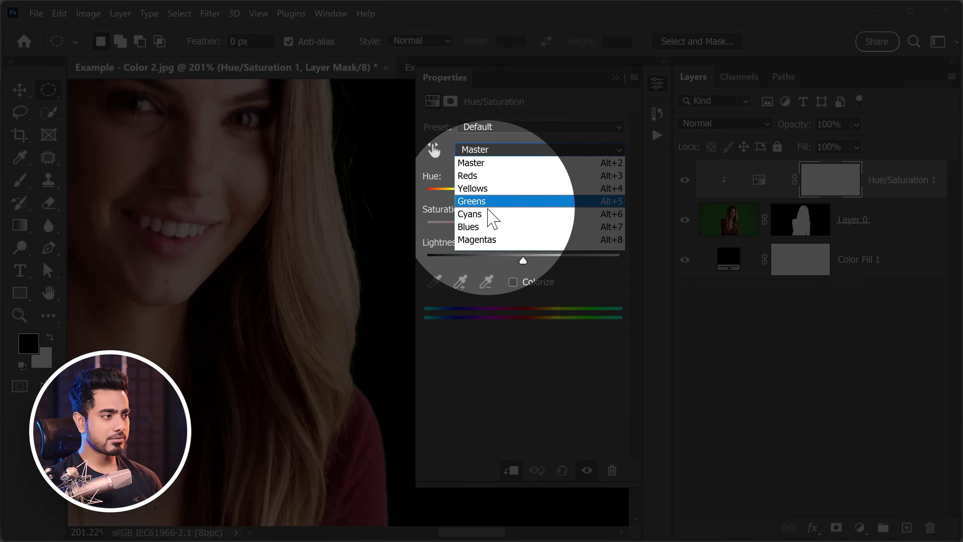
{"action": "left_click", "coordinate": [492, 205]}
{"action": "left_click_drag", "start_coordinate": [528, 192], "coordinate": [635, 185]}
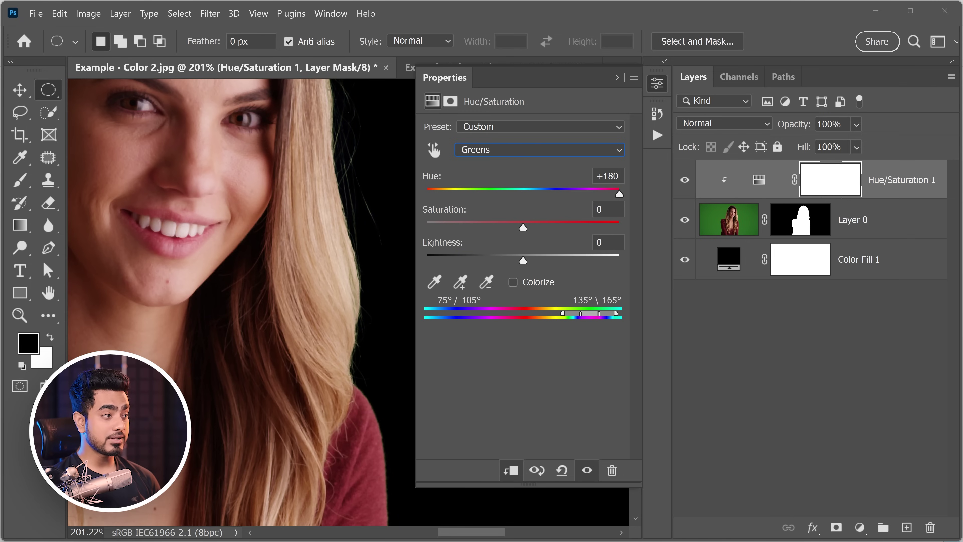
{"action": "left_click_drag", "start_coordinate": [521, 229], "coordinate": [656, 219]}
Adjust the Greens range to 31°/50° and 137°\168° to cover the fringe in the gap beneath the hair
{"action": "left_click_drag", "start_coordinate": [369, 381], "coordinate": [270, 241]}
{"action": "left_click_drag", "start_coordinate": [272, 190], "coordinate": [271, 337]}
{"action": "left_click_drag", "start_coordinate": [270, 337], "coordinate": [262, 151]}
{"action": "left_click_drag", "start_coordinate": [249, 353], "coordinate": [235, 193]}
{"action": "left_click_drag", "start_coordinate": [236, 379], "coordinate": [232, 216]}
{"action": "left_click_drag", "start_coordinate": [218, 257], "coordinate": [211, 314]}
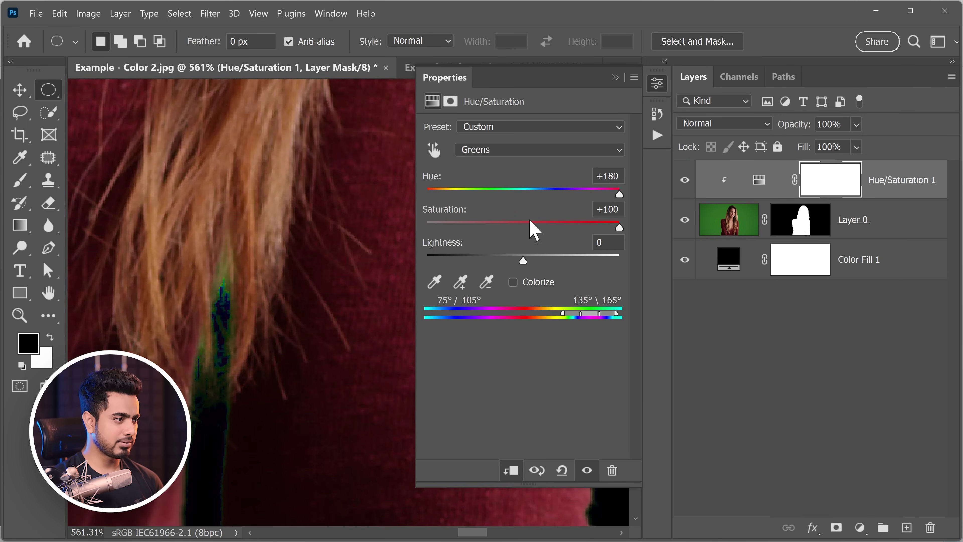
{"action": "mouse_move", "coordinate": [572, 315]}
{"action": "left_mouse_down"}
{"action": "mouse_move", "coordinate": [608, 315]}
{"action": "mouse_move", "coordinate": [540, 315]}
{"action": "mouse_move", "coordinate": [613, 317]}
{"action": "mouse_move", "coordinate": [600, 317]}
{"action": "left_mouse_up"}
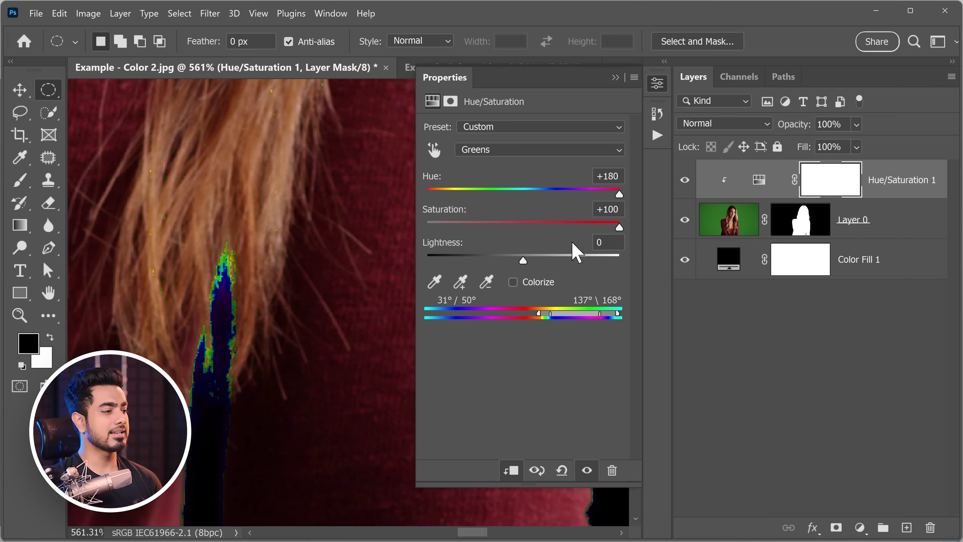
Set the Greens range to Hue -24 and Saturation -59 to neutralize the fringe along the hair edge
{"action": "left_click", "coordinate": [520, 224]}
{"action": "left_click", "coordinate": [518, 197]}
{"action": "left_click_drag", "start_coordinate": [241, 238], "coordinate": [228, 237]}
{"action": "left_click_drag", "start_coordinate": [306, 212], "coordinate": [276, 213]}
{"action": "left_click_drag", "start_coordinate": [303, 273], "coordinate": [217, 365]}
{"action": "left_click_drag", "start_coordinate": [261, 163], "coordinate": [274, 368]}
{"action": "left_click_drag", "start_coordinate": [232, 299], "coordinate": [290, 271]}
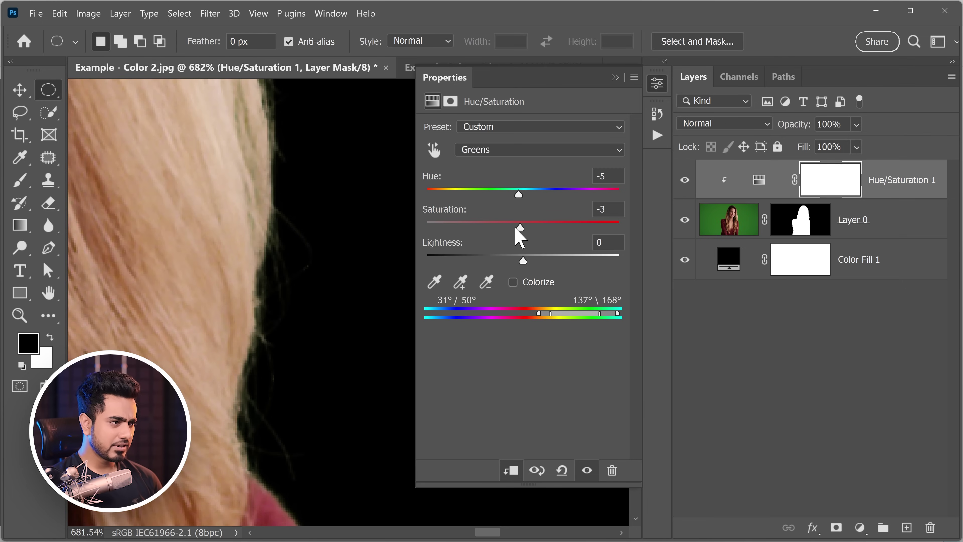
{"action": "left_click_drag", "start_coordinate": [518, 228], "coordinate": [466, 228]}
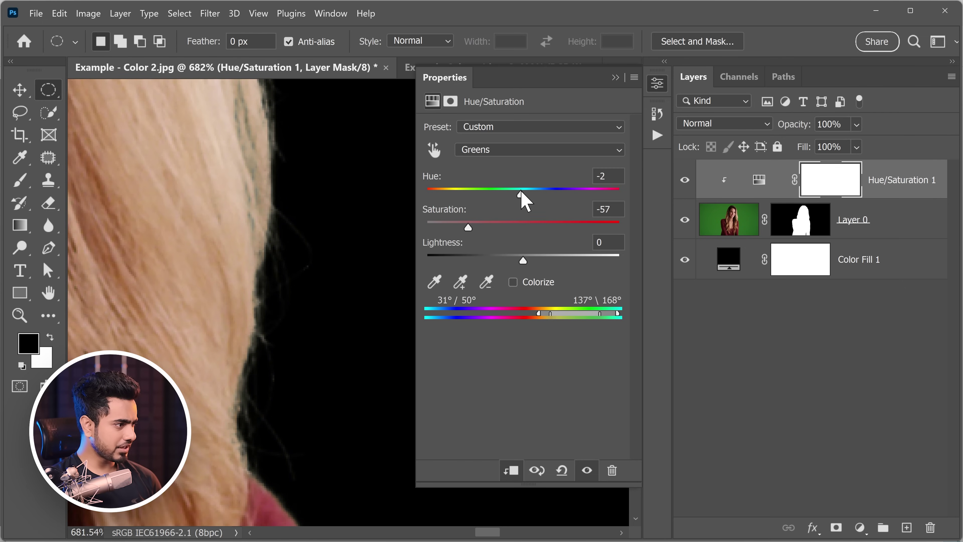
{"action": "mouse_move", "coordinate": [522, 192]}
{"action": "left_mouse_down"}
{"action": "mouse_move", "coordinate": [471, 193]}
{"action": "mouse_move", "coordinate": [505, 193]}
{"action": "left_mouse_up"}
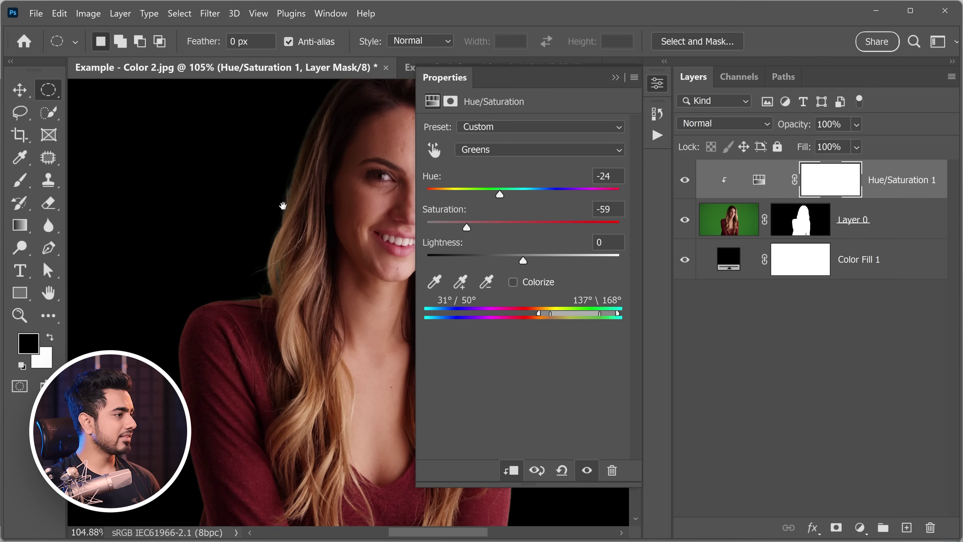
Compare the hair edges beside the face with the Hue/Saturation adjustment hidden and shown
{"action": "left_click_drag", "start_coordinate": [285, 196], "coordinate": [317, 227]}
{"action": "left_click", "coordinate": [686, 182]}
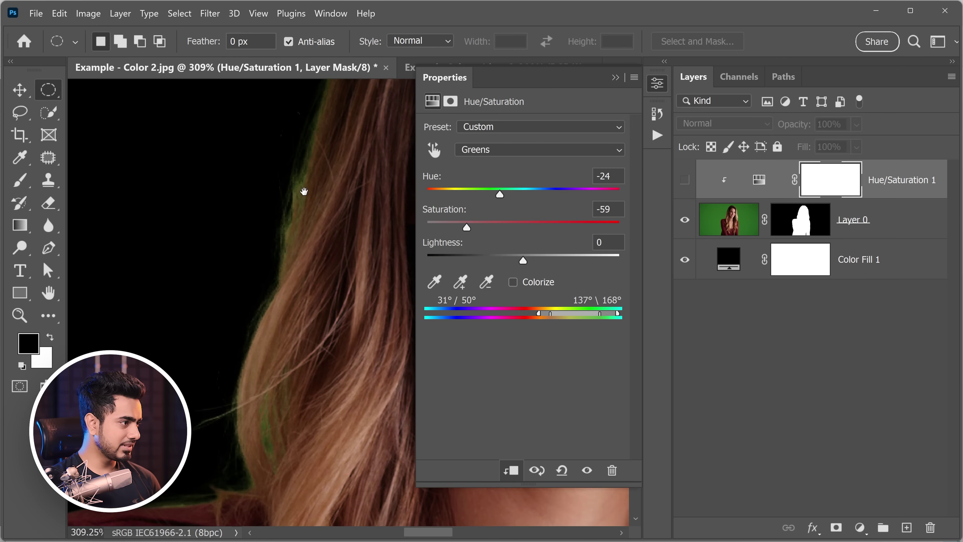
{"action": "left_click_drag", "start_coordinate": [304, 191], "coordinate": [314, 185]}
{"action": "left_click", "coordinate": [685, 181]}
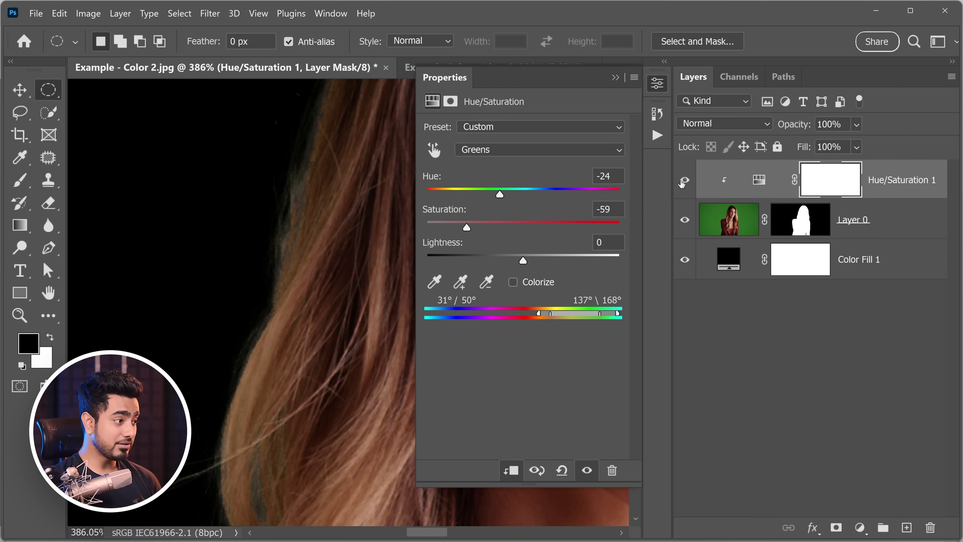
Set the Greens Saturation to -40 and fit the whole cutout in view
{"action": "left_click_drag", "start_coordinate": [460, 233], "coordinate": [489, 230]}
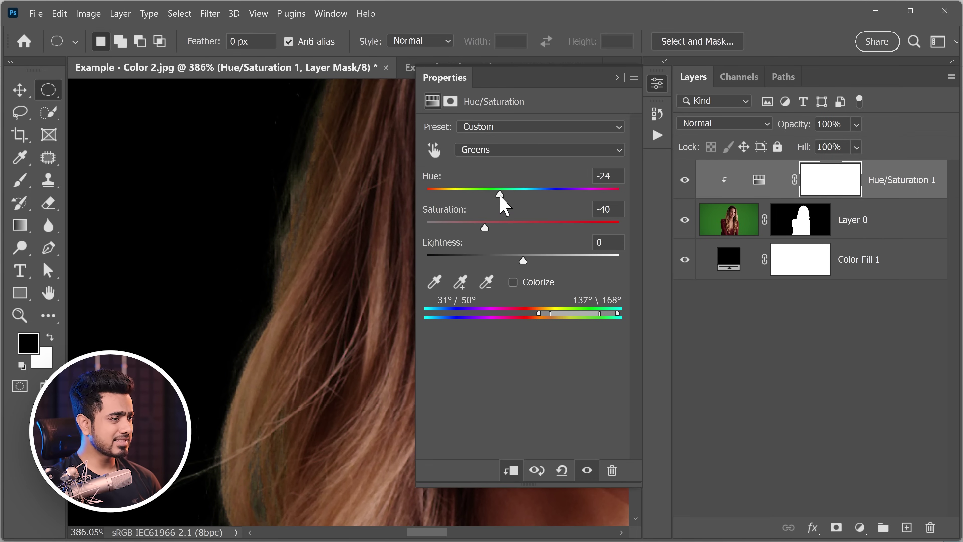
{"action": "mouse_move", "coordinate": [500, 195]}
{"action": "left_mouse_down"}
{"action": "mouse_move", "coordinate": [513, 197]}
{"action": "mouse_move", "coordinate": [501, 195]}
{"action": "left_mouse_up"}
{"action": "left_click", "coordinate": [615, 78]}
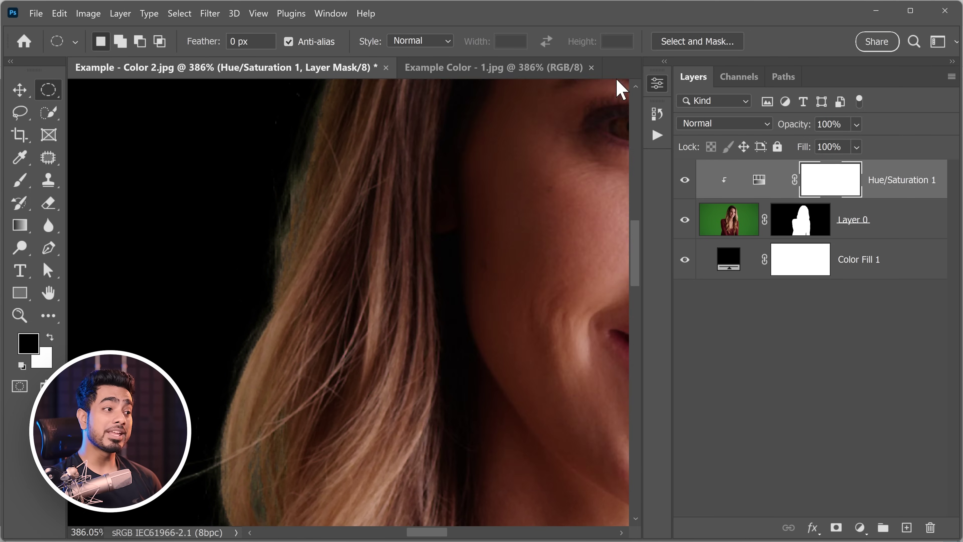
{"action": "key", "text": "ctrl+0"}
{"action": "key", "text": "ctrl+0"}
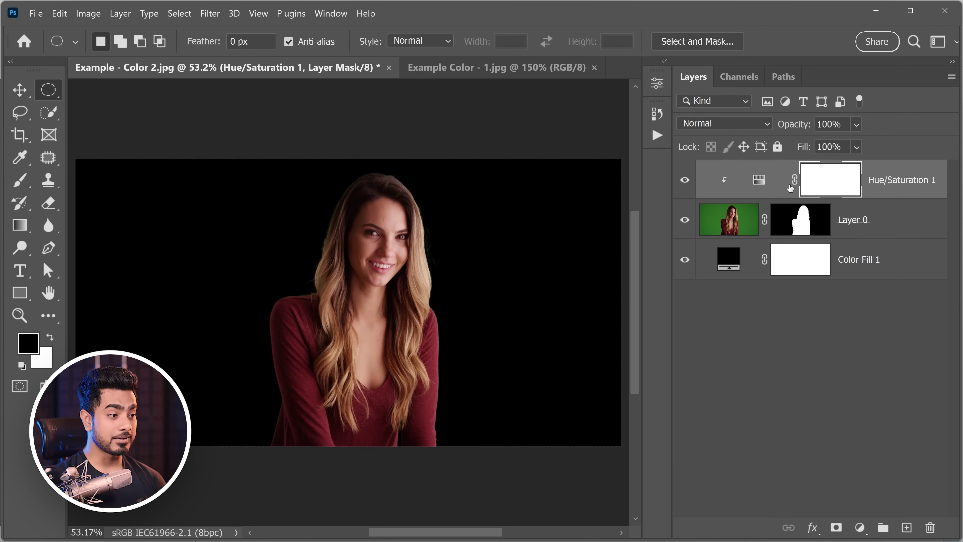
Revert the photo to its original Background layer and play the Remove Color - Default action
{"action": "left_click", "coordinate": [657, 114]}
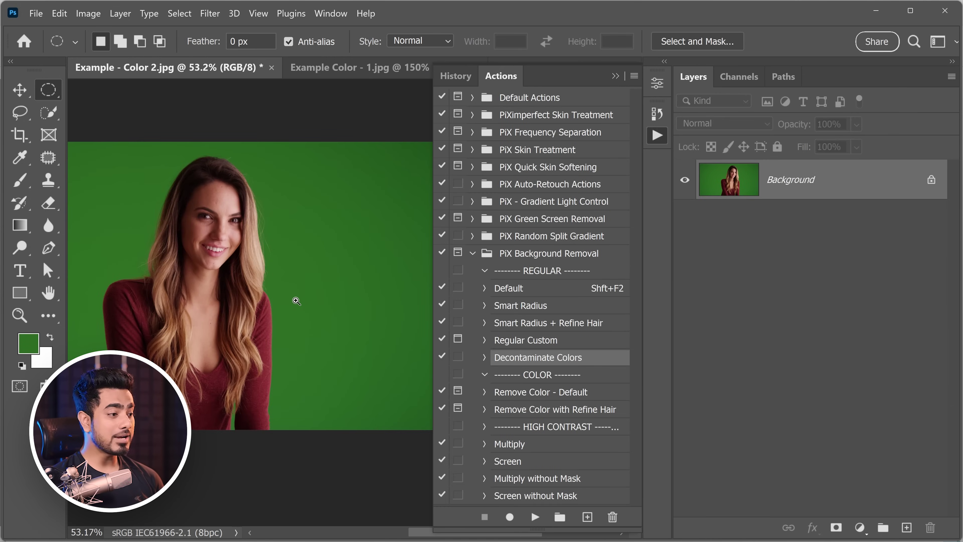
{"action": "left_click_drag", "start_coordinate": [296, 301], "coordinate": [377, 316]}
{"action": "left_click", "coordinate": [540, 395]}
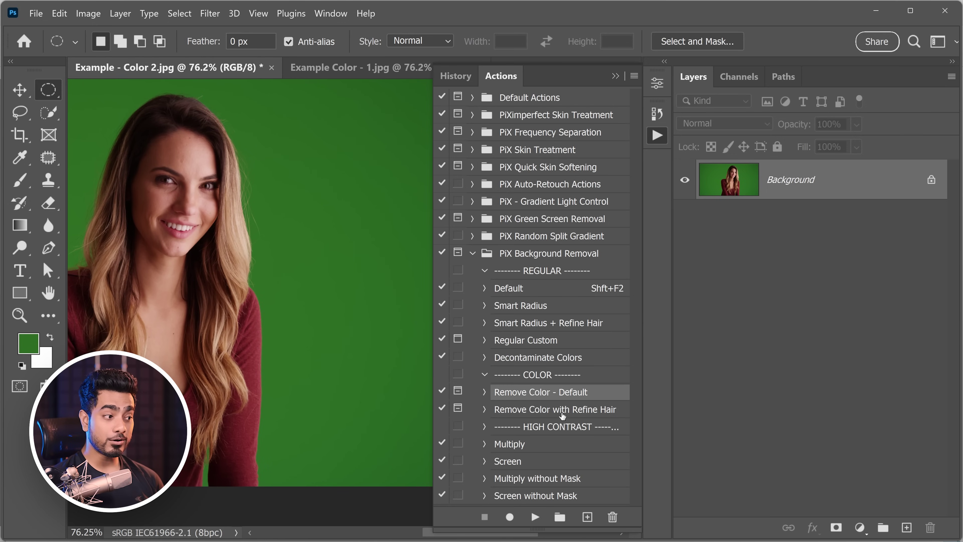
{"action": "left_click", "coordinate": [563, 415]}
{"action": "left_click", "coordinate": [572, 399]}
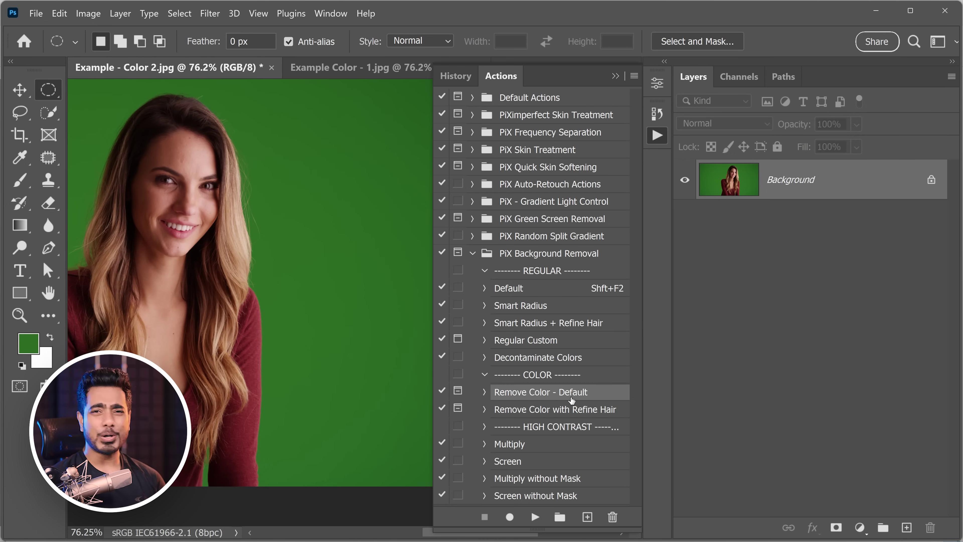
{"action": "left_click", "coordinate": [535, 517]}
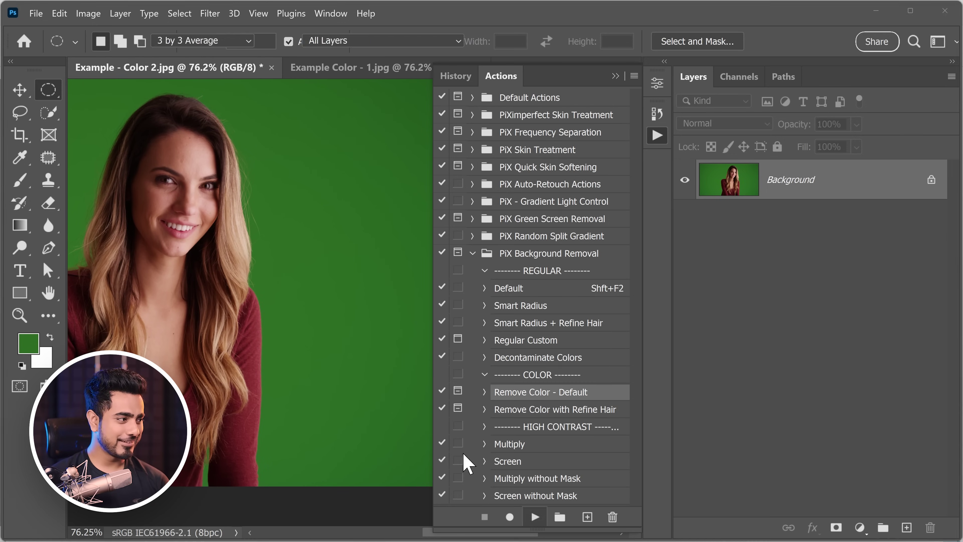
Sample the green backdrop at Fuzziness 90 for the action, and inspect the Remove Color Cast layer's Hue/Saturation settings
{"action": "left_click", "coordinate": [297, 198]}
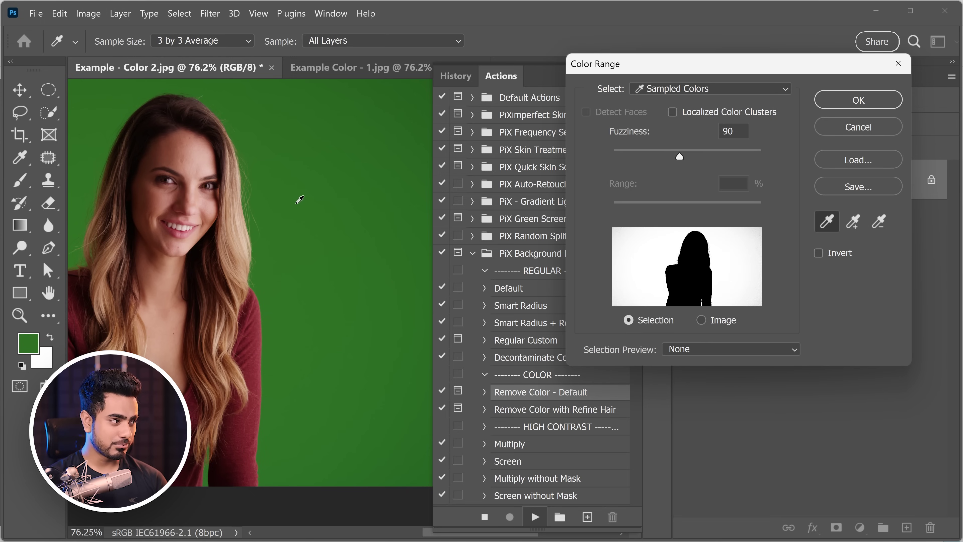
{"action": "left_click", "coordinate": [854, 100]}
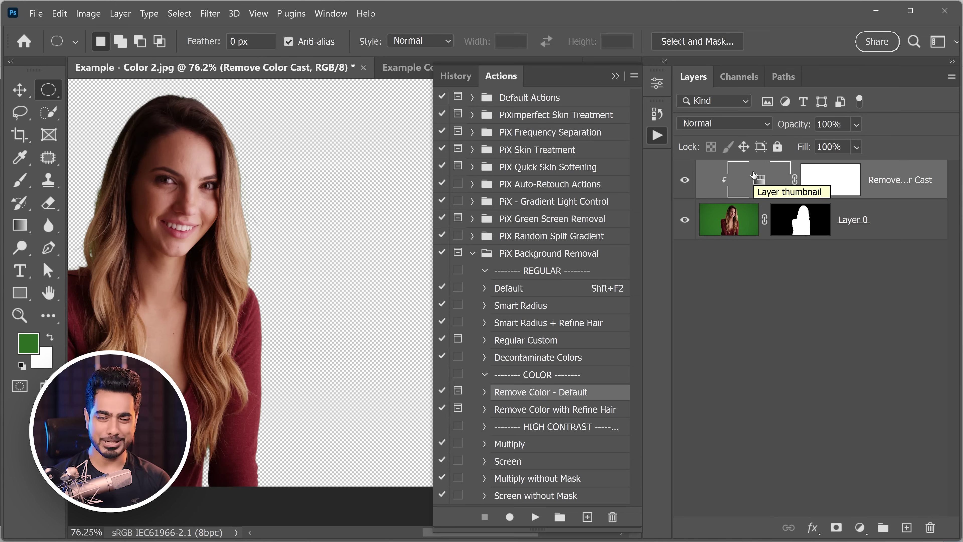
{"action": "double_click", "coordinate": [760, 186]}
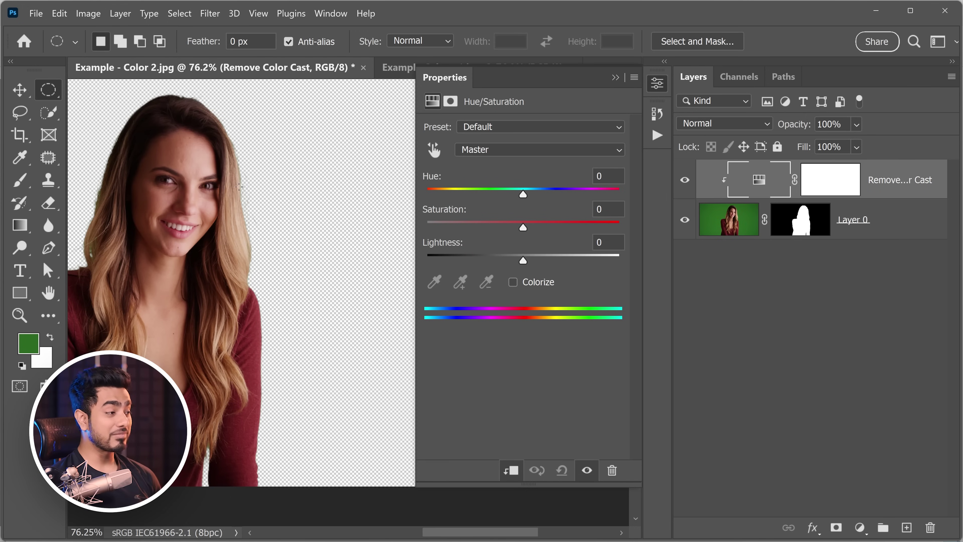
{"action": "left_click", "coordinate": [655, 135]}
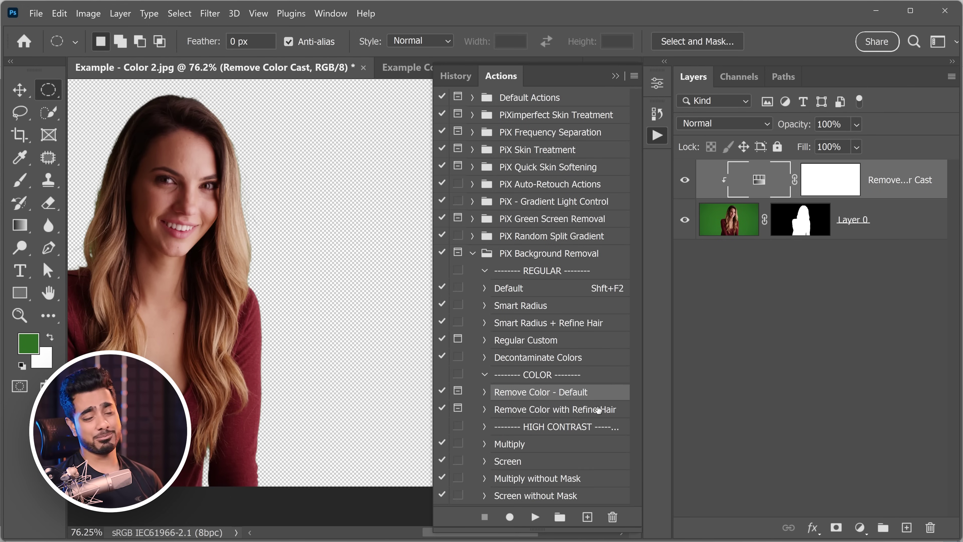
Refine Layer 0's mask in Select and Mask with the On Black view and Refine Hair, and check the hair edges
{"action": "double_click", "coordinate": [804, 230]}
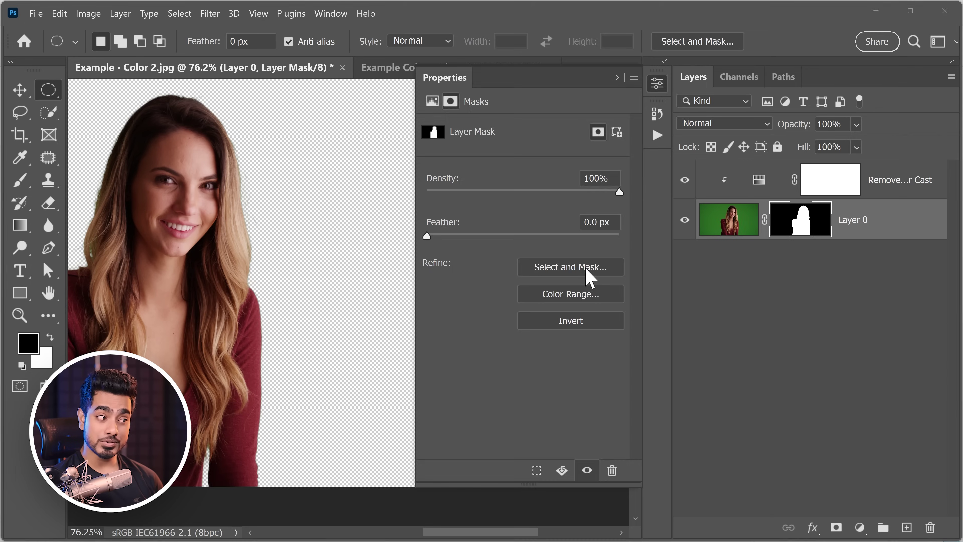
{"action": "left_click", "coordinate": [586, 268]}
{"action": "left_click", "coordinate": [735, 154]}
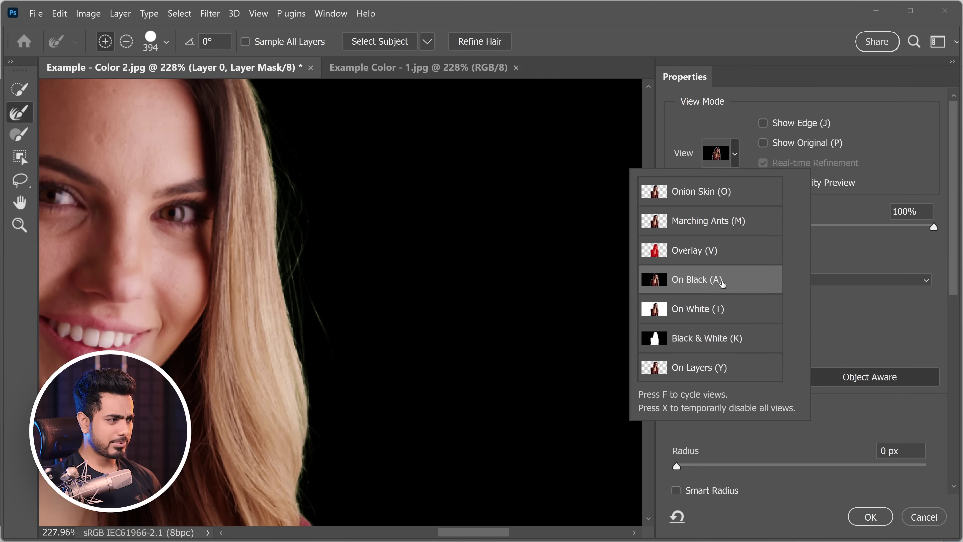
{"action": "left_click", "coordinate": [862, 281]}
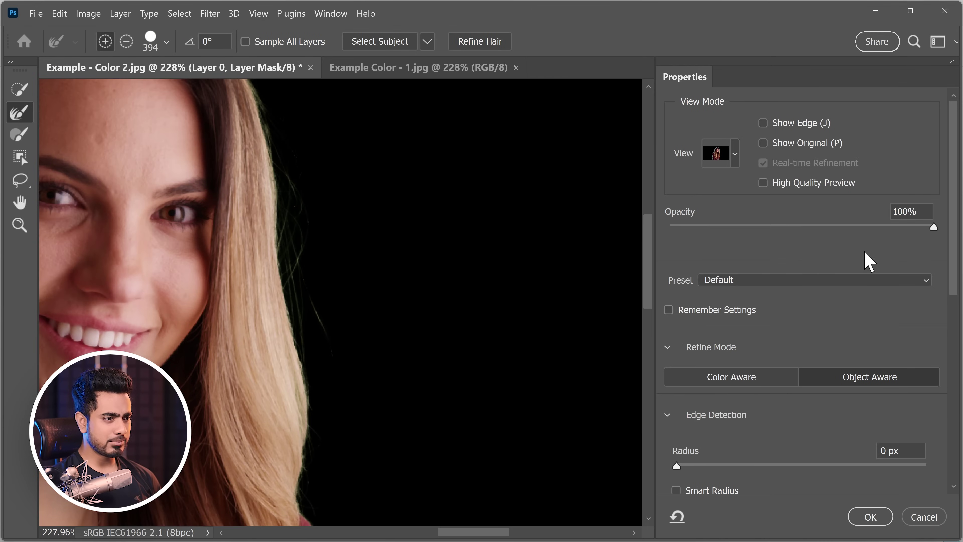
{"action": "left_click", "coordinate": [488, 42]}
{"action": "left_click_drag", "start_coordinate": [290, 218], "coordinate": [304, 223]}
{"action": "left_click_drag", "start_coordinate": [326, 228], "coordinate": [287, 259]}
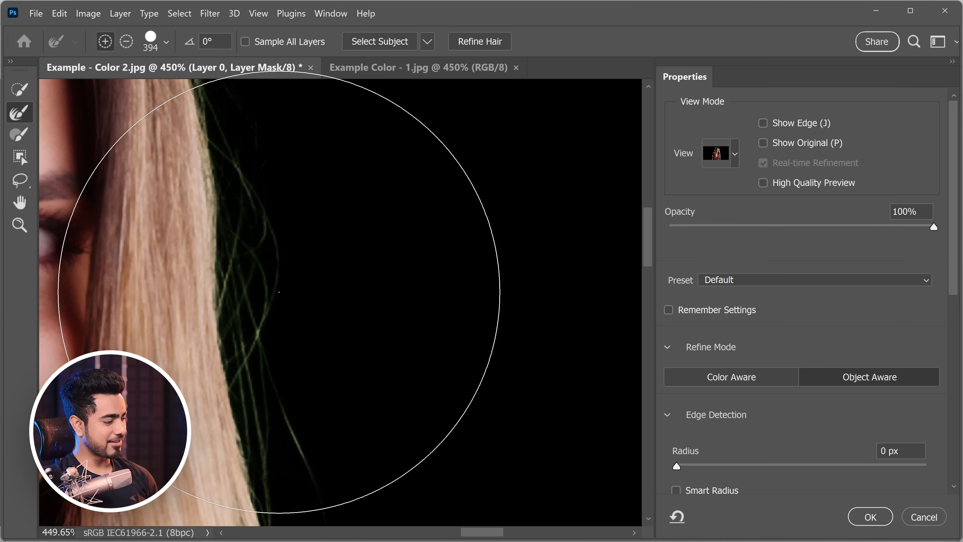
{"action": "left_click", "coordinate": [869, 516]}
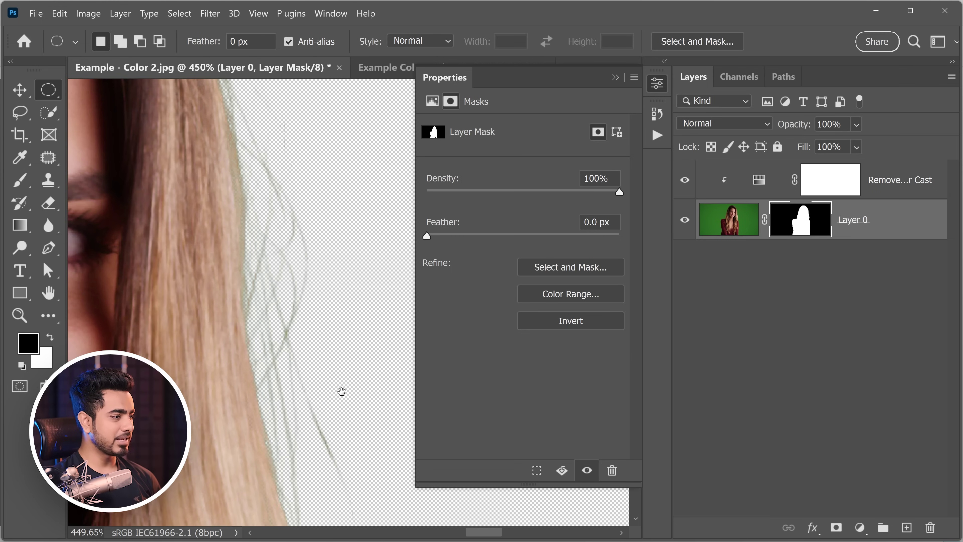
{"action": "left_click_drag", "start_coordinate": [333, 350], "coordinate": [264, 194]}
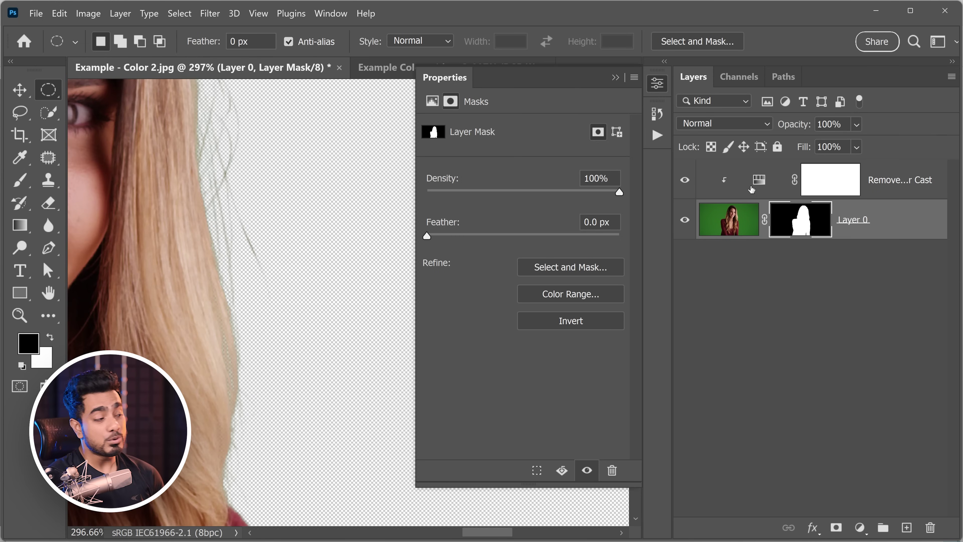
{"action": "left_click_drag", "start_coordinate": [273, 353], "coordinate": [255, 213]}
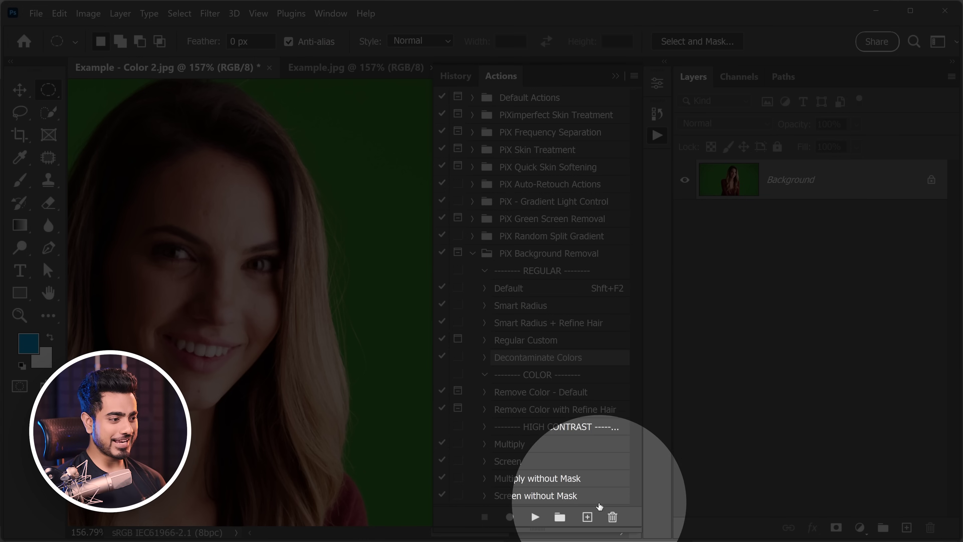
Start recording the action "Shoot 1 PiX Green" in PiX Background Removal and select the green backdrop using Color Range at Fuzziness 90
{"action": "left_click", "coordinate": [588, 517]}
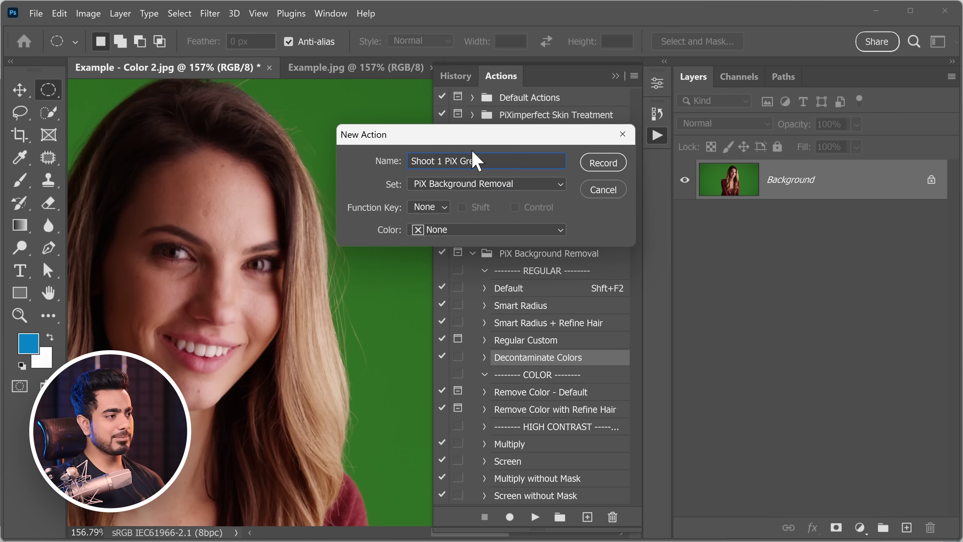
{"action": "left_click", "coordinate": [605, 166]}
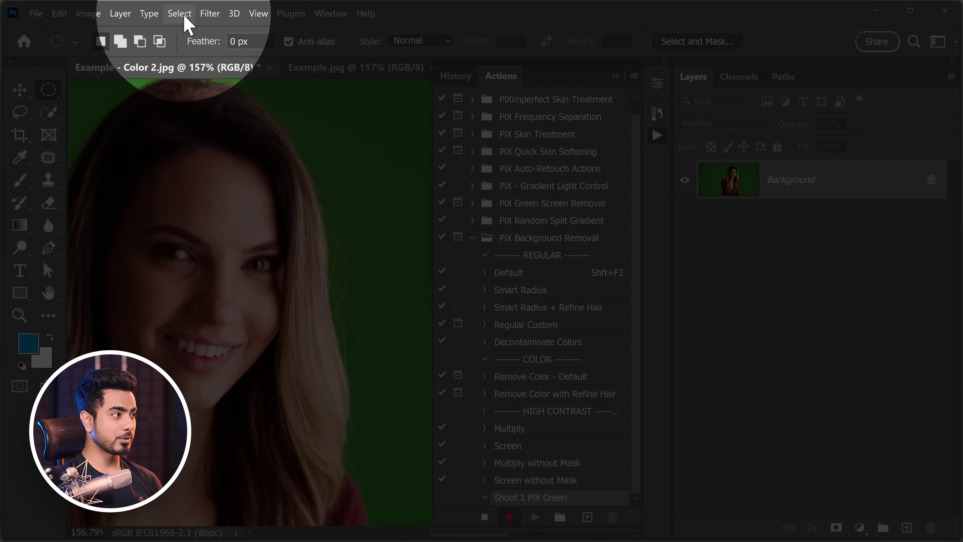
{"action": "left_click", "coordinate": [180, 14]}
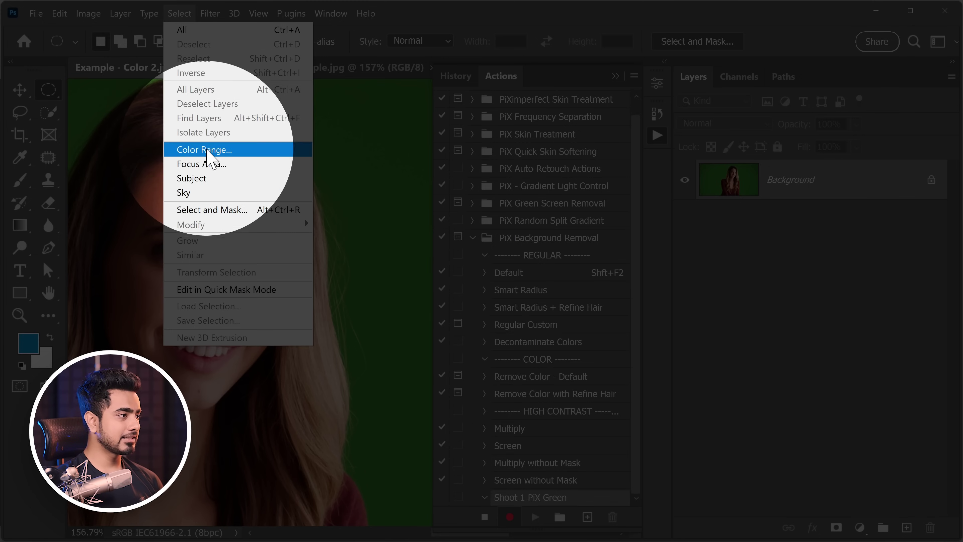
{"action": "left_click", "coordinate": [207, 150]}
{"action": "left_click", "coordinate": [400, 178]}
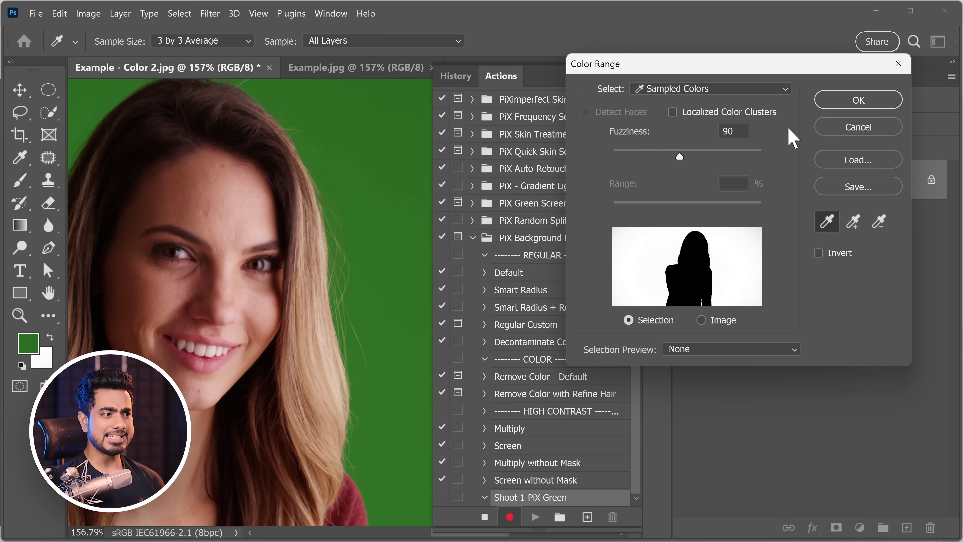
{"action": "left_click", "coordinate": [858, 106]}
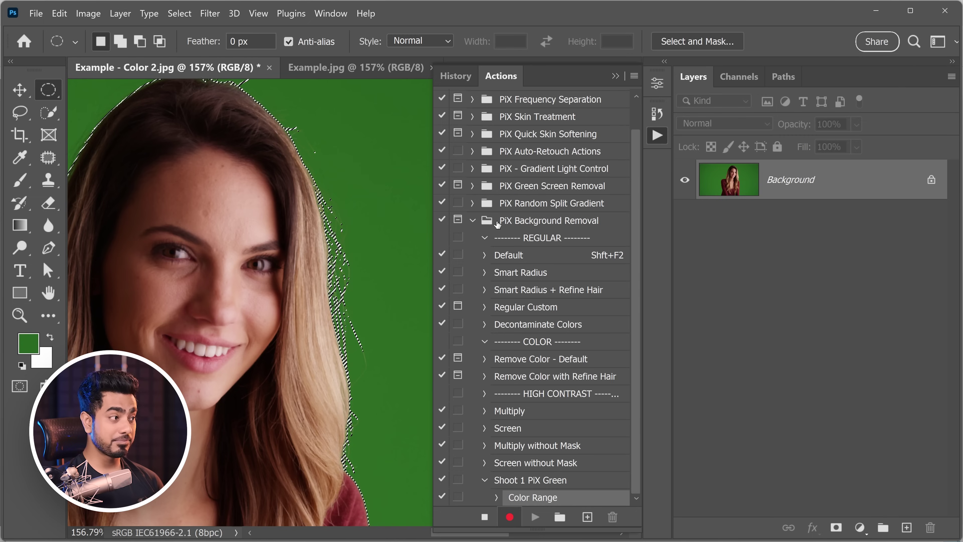
Extend the green selection with Similar and add an inverted layer mask that hides the backdrop
{"action": "left_click", "coordinate": [180, 13]}
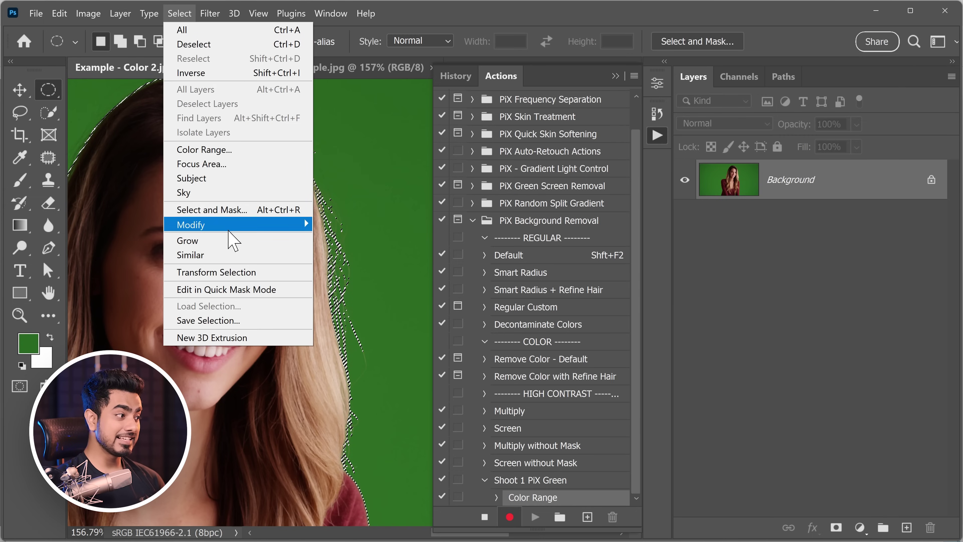
{"action": "left_click", "coordinate": [293, 252]}
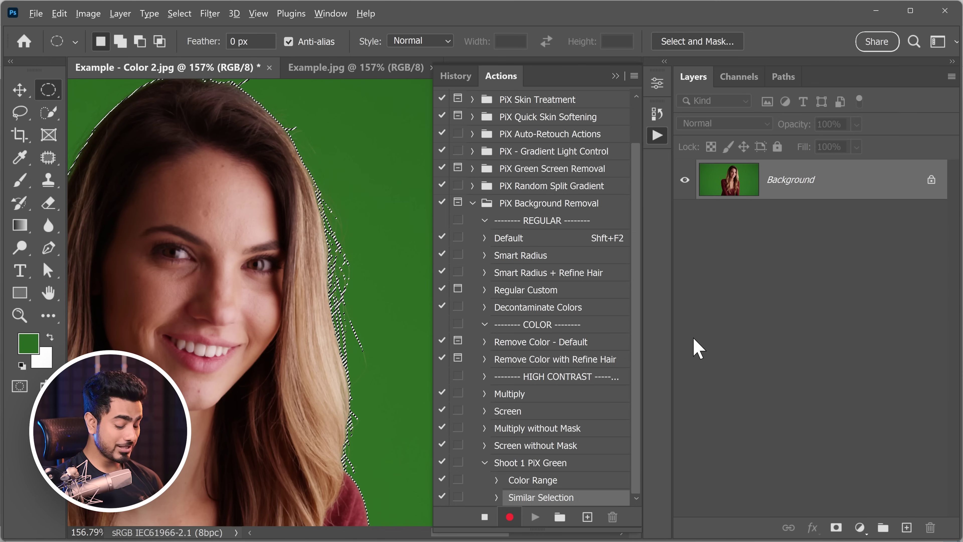
{"action": "left_click", "coordinate": [836, 527]}
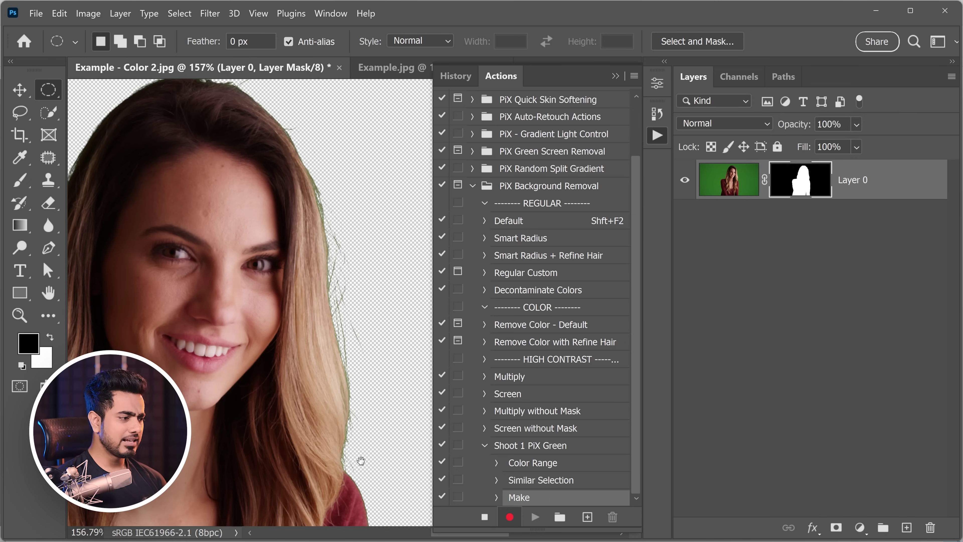
Set the edge detection Radius to 10 px with Smart Radius for the layer mask in Select and Mask
{"action": "left_click_drag", "start_coordinate": [324, 480], "coordinate": [285, 202]}
{"action": "left_click_drag", "start_coordinate": [338, 334], "coordinate": [352, 332]}
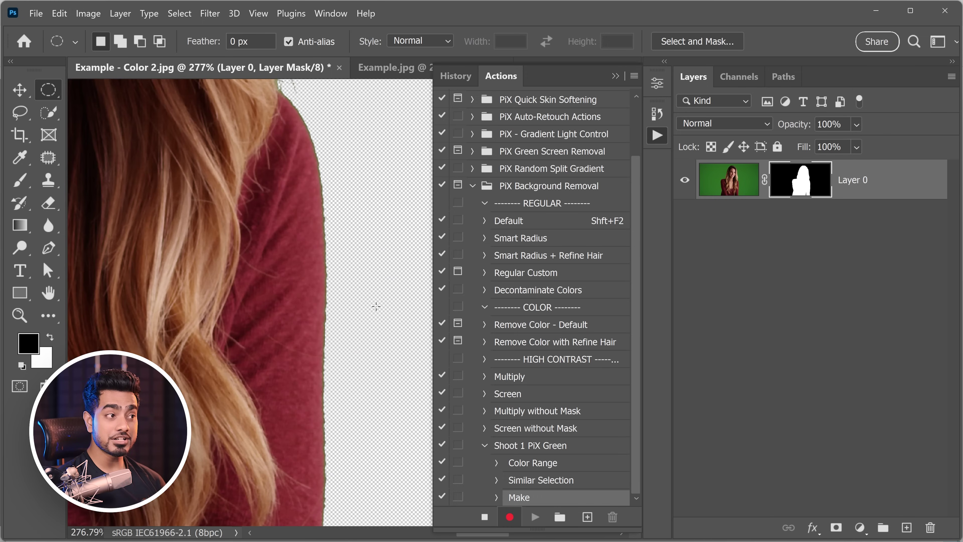
{"action": "left_click", "coordinate": [701, 44]}
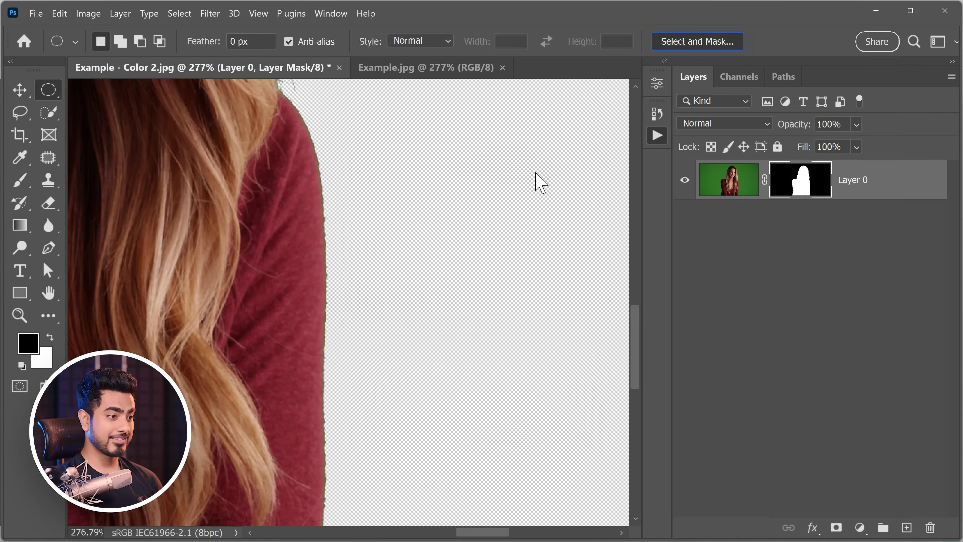
{"action": "left_click_drag", "start_coordinate": [953, 311], "coordinate": [915, 377]}
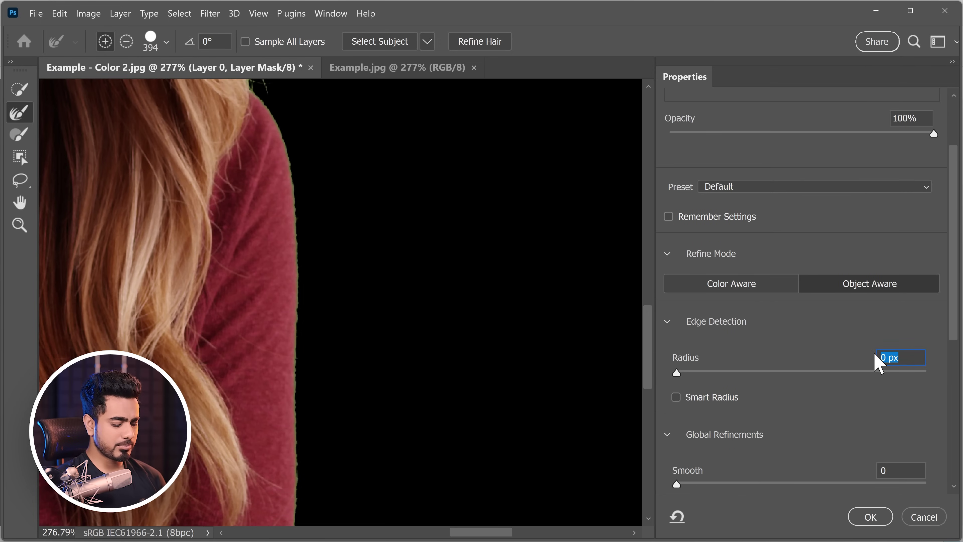
{"action": "type", "text": "10"}
{"action": "left_click", "coordinate": [676, 397]}
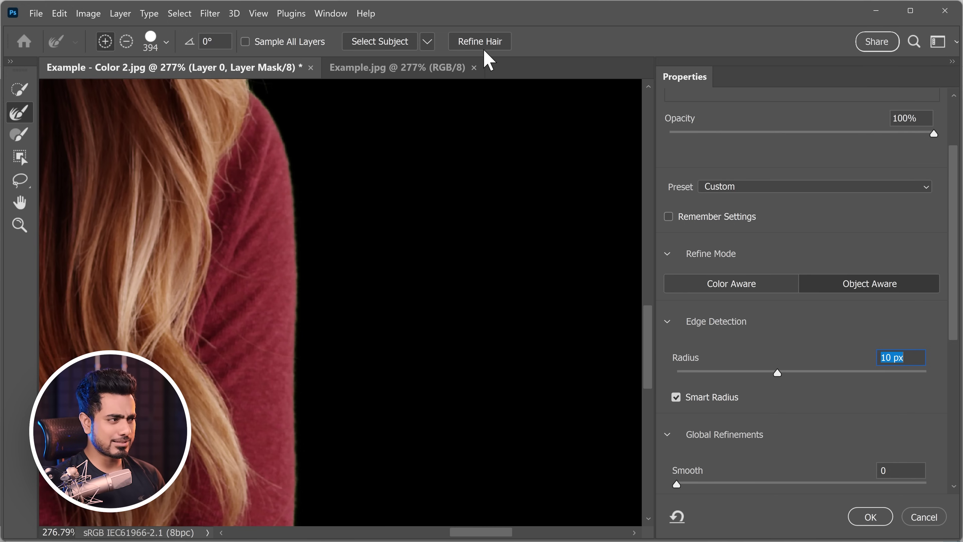
Apply the mask refinement and add a Hue/Saturation adjustment layer clipped to Layer 0
{"action": "left_click", "coordinate": [871, 516]}
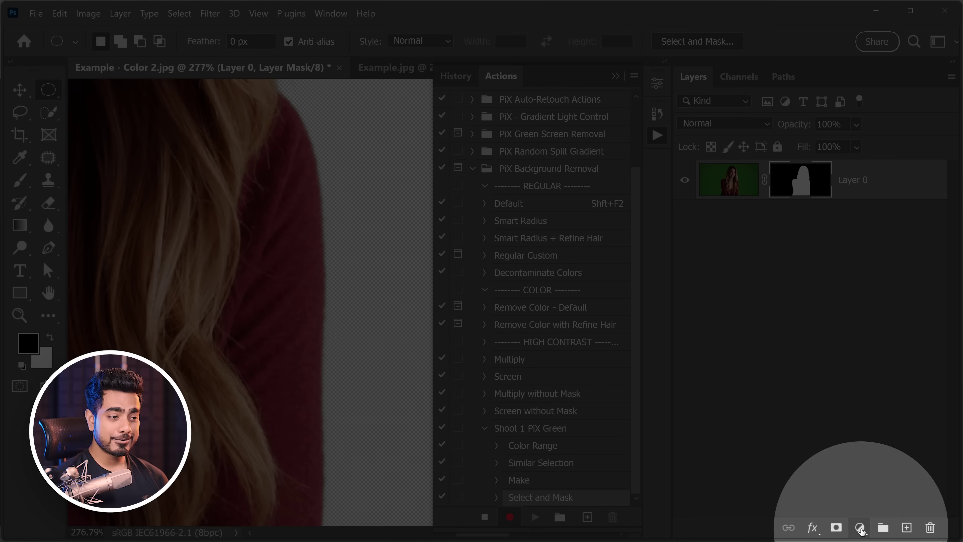
{"action": "left_click", "coordinate": [860, 527]}
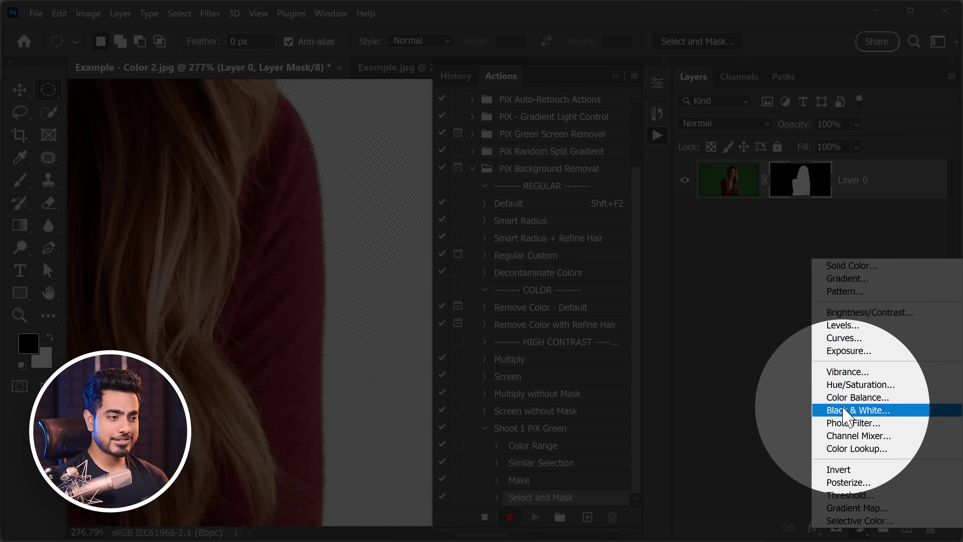
{"action": "left_click", "coordinate": [850, 387]}
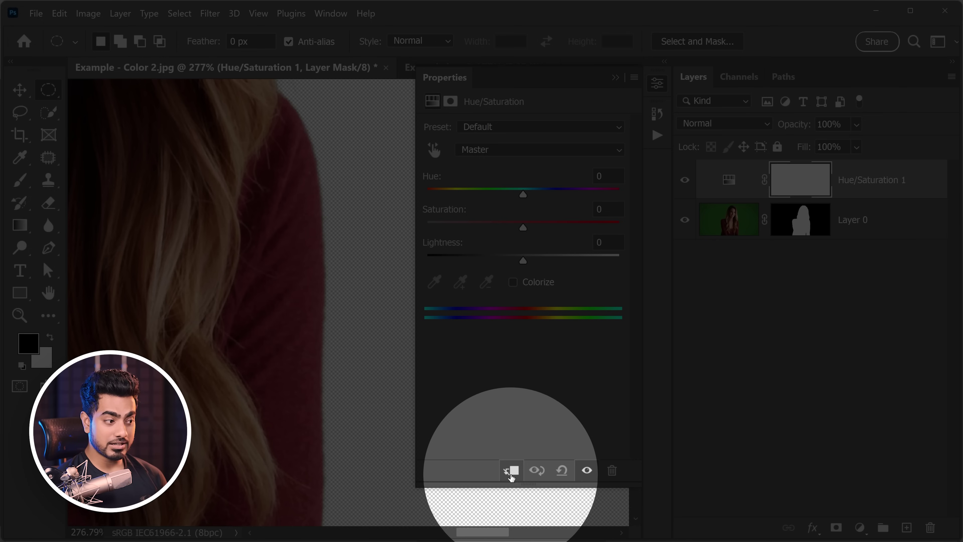
{"action": "left_click", "coordinate": [512, 476]}
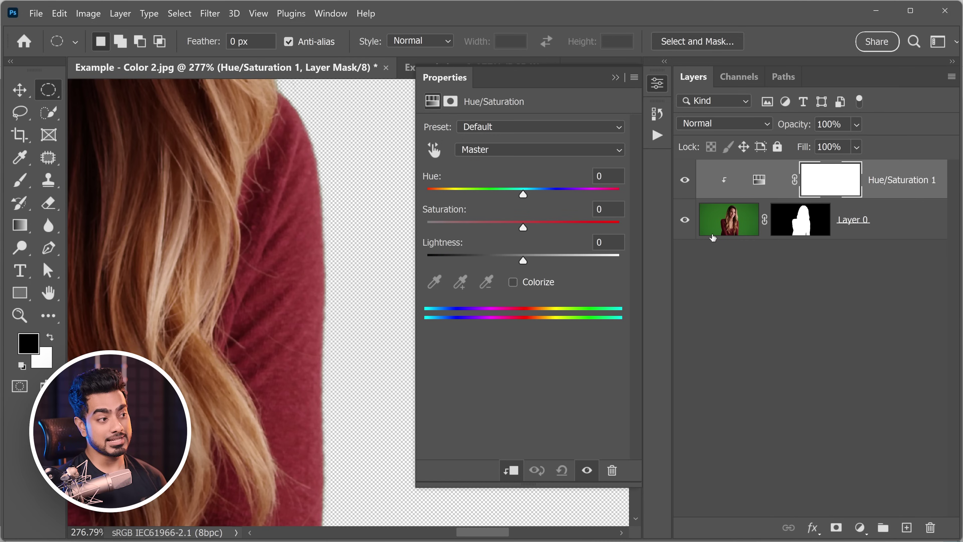
Adjust the Greens range to 31°/53° and 142°/160°, using Hue +180 and raised Saturation to expose the affected spill
{"action": "scroll", "coordinate": [299, 158], "scroll_direction": "up", "scroll_amount": 5}
{"action": "left_click", "coordinate": [501, 159]}
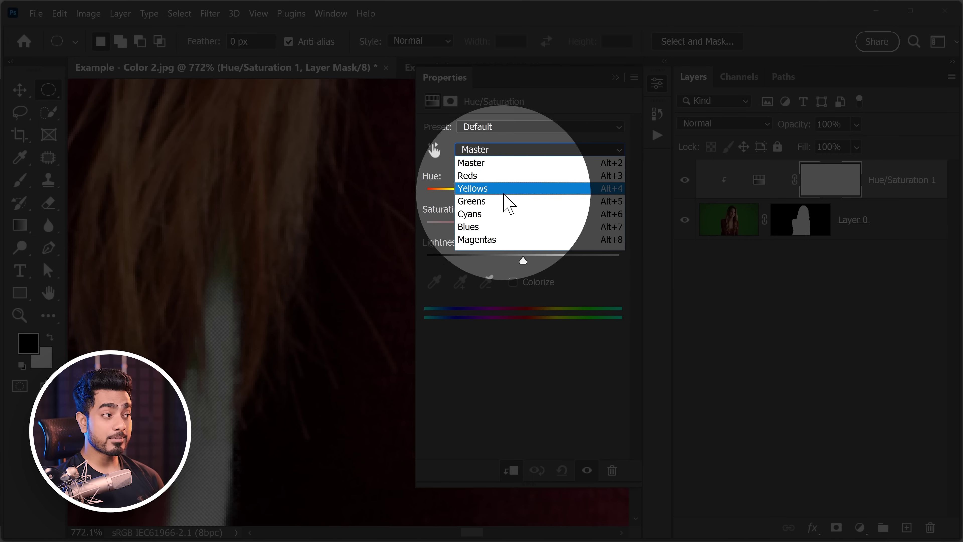
{"action": "left_click", "coordinate": [505, 208]}
{"action": "left_click_drag", "start_coordinate": [523, 195], "coordinate": [627, 200]}
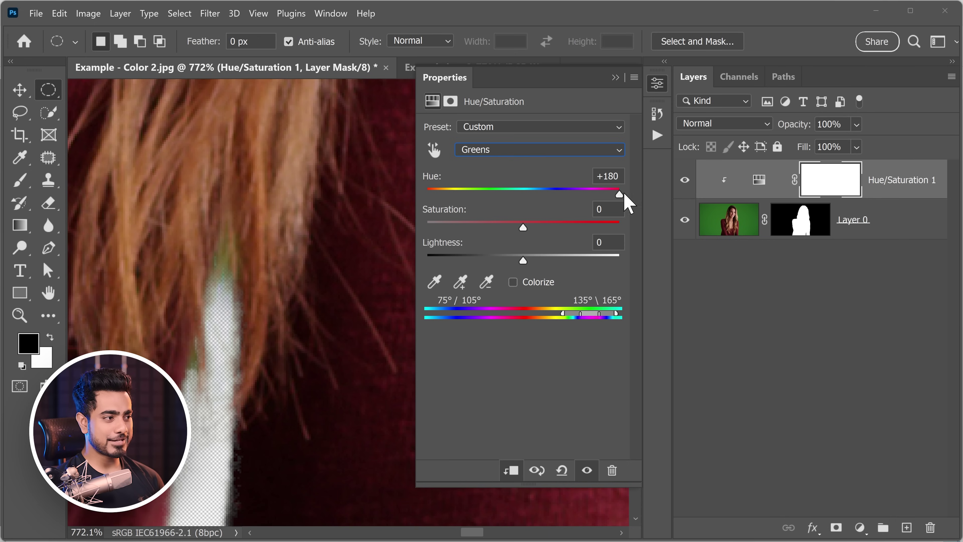
{"action": "left_click_drag", "start_coordinate": [523, 227], "coordinate": [637, 236]}
{"action": "left_click_drag", "start_coordinate": [616, 314], "coordinate": [613, 314]}
{"action": "left_click_drag", "start_coordinate": [600, 314], "coordinate": [603, 314]}
{"action": "left_click_drag", "start_coordinate": [563, 314], "coordinate": [539, 314]}
{"action": "left_click_drag", "start_coordinate": [581, 314], "coordinate": [552, 315]}
Set the Greens Hue to -30 and Saturation to -46 to neutralize the green spill in the hair
{"action": "left_click_drag", "start_coordinate": [619, 228], "coordinate": [520, 229]}
{"action": "left_click_drag", "start_coordinate": [619, 194], "coordinate": [518, 194]}
{"action": "left_click_drag", "start_coordinate": [519, 230], "coordinate": [479, 229]}
{"action": "left_click_drag", "start_coordinate": [518, 194], "coordinate": [494, 195]}
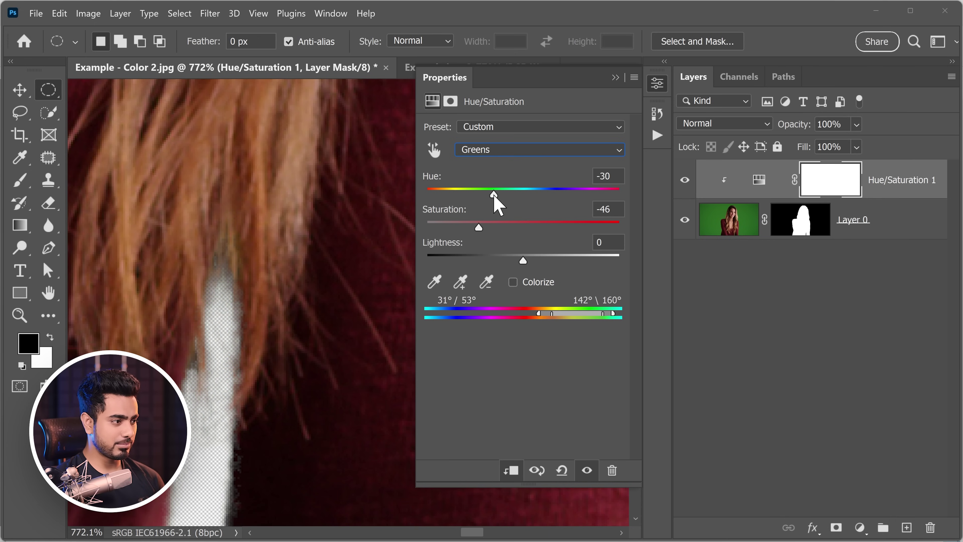
Stop recording the action and revert Example - Color 2.jpg to its original snapshot
{"action": "left_click", "coordinate": [656, 138]}
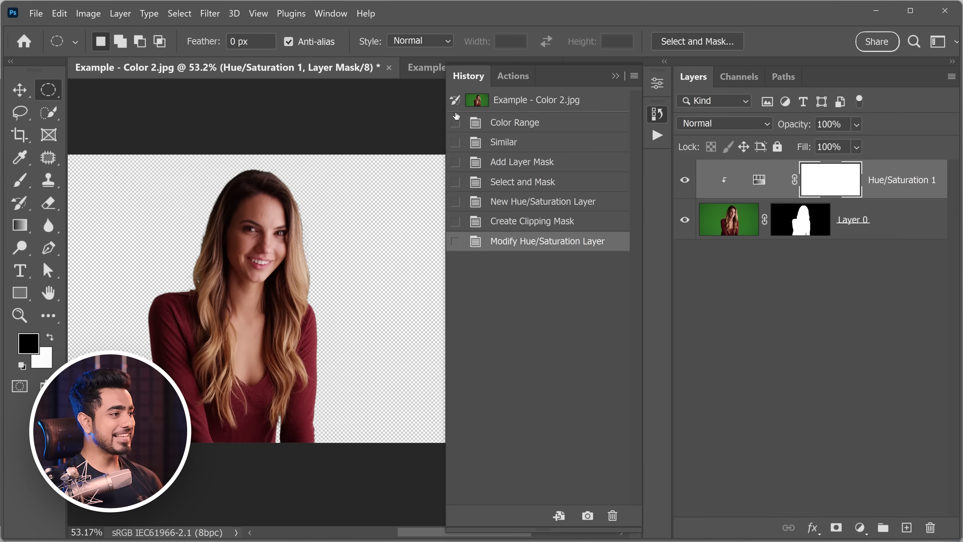
{"action": "left_click", "coordinate": [511, 97]}
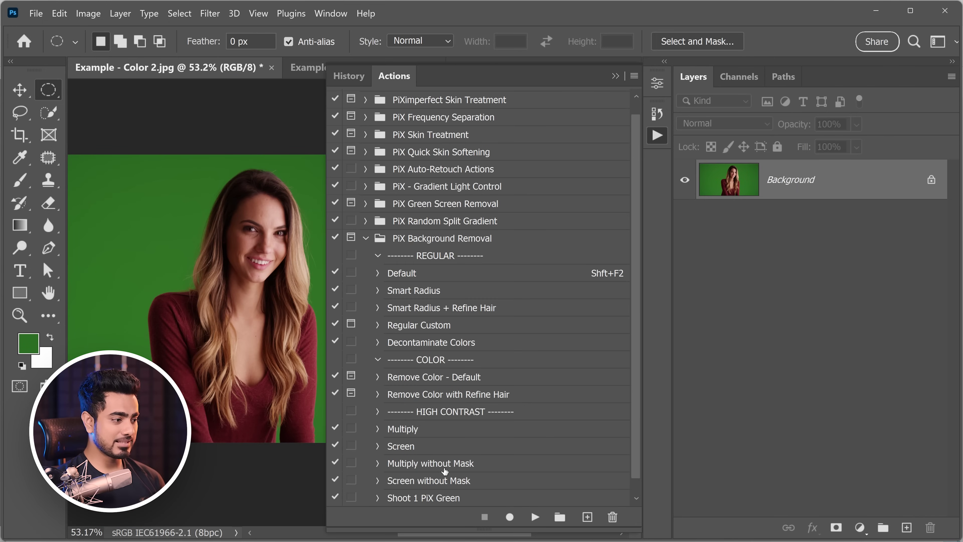
Play the action "Shoot 1 PiX Green" on the restored green-backdrop photo and view the cutout
{"action": "left_click", "coordinate": [440, 498]}
{"action": "left_click", "coordinate": [535, 517]}
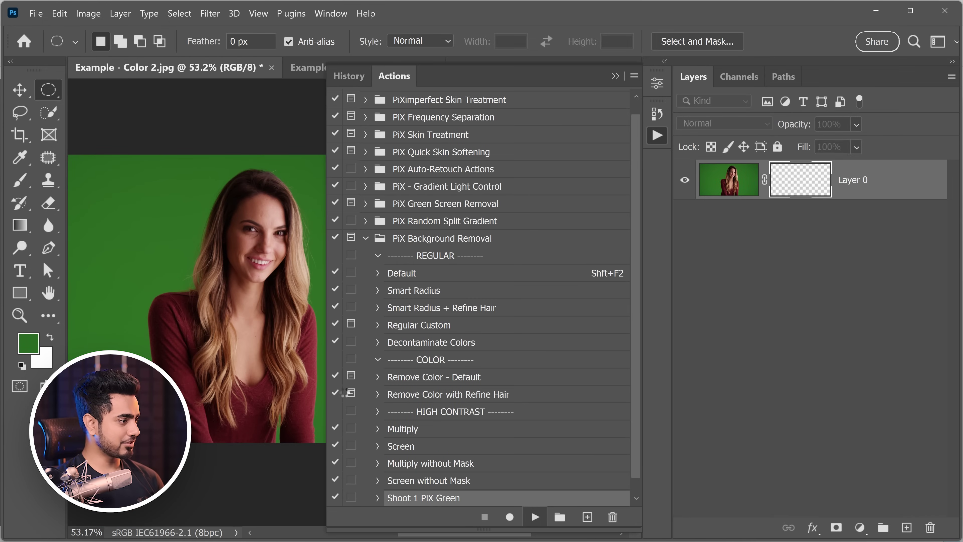
{"action": "left_click_drag", "start_coordinate": [280, 260], "coordinate": [196, 276]}
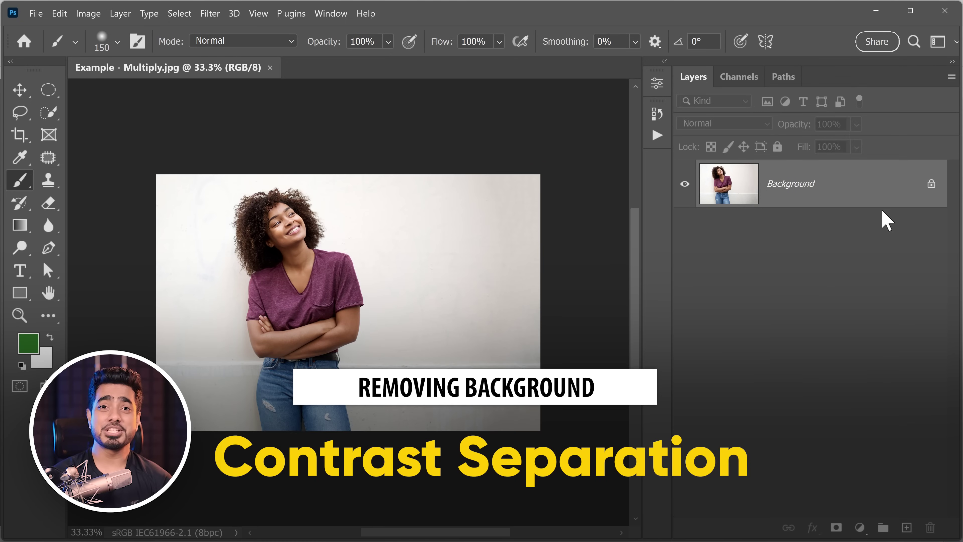
Select the woman in Example - Multiply.jpg with Select Subject and mask out the wall behind her
{"action": "left_click", "coordinate": [48, 113]}
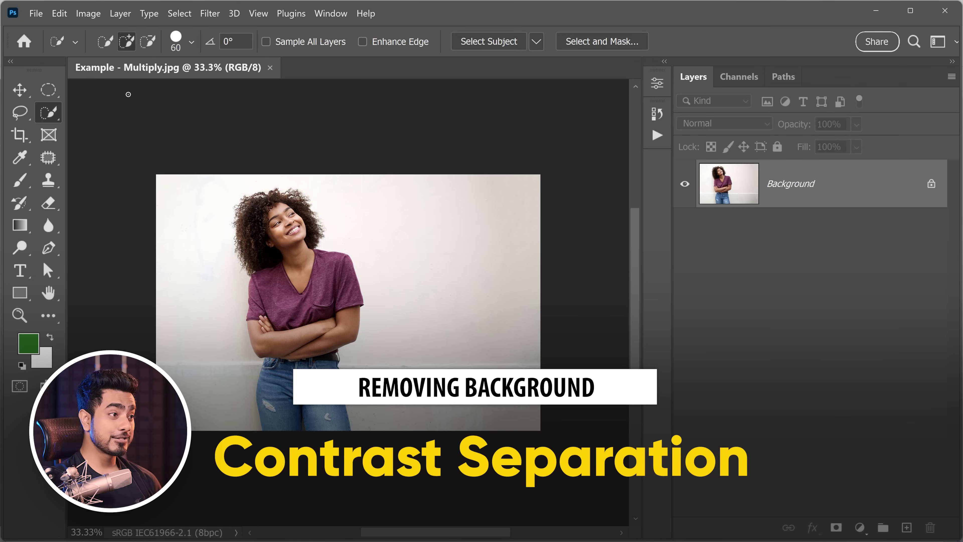
{"action": "left_click", "coordinate": [495, 42]}
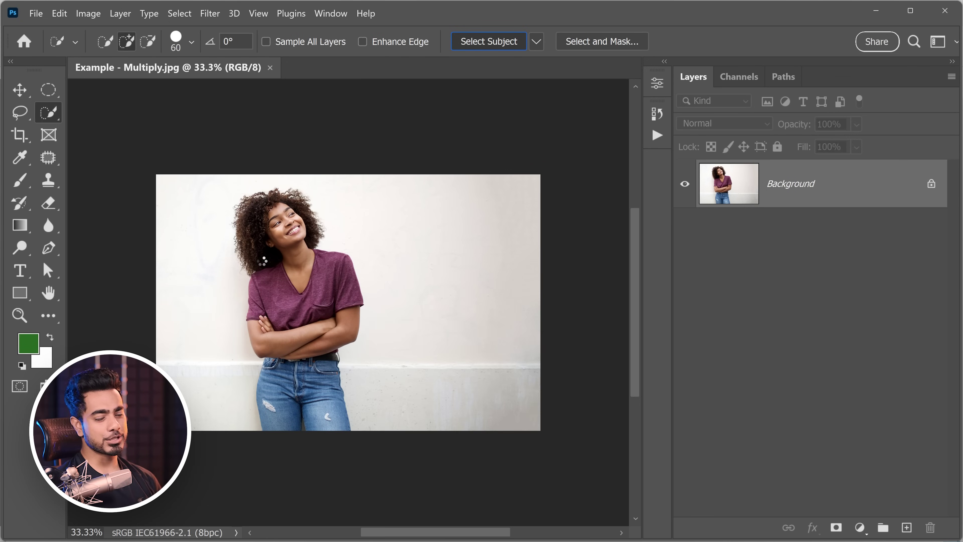
{"action": "left_click", "coordinate": [836, 527]}
Add a Solid Color fill layer in gray #7a7a7a beneath the masked subject
{"action": "left_click", "coordinate": [860, 528]}
{"action": "left_click", "coordinate": [858, 266]}
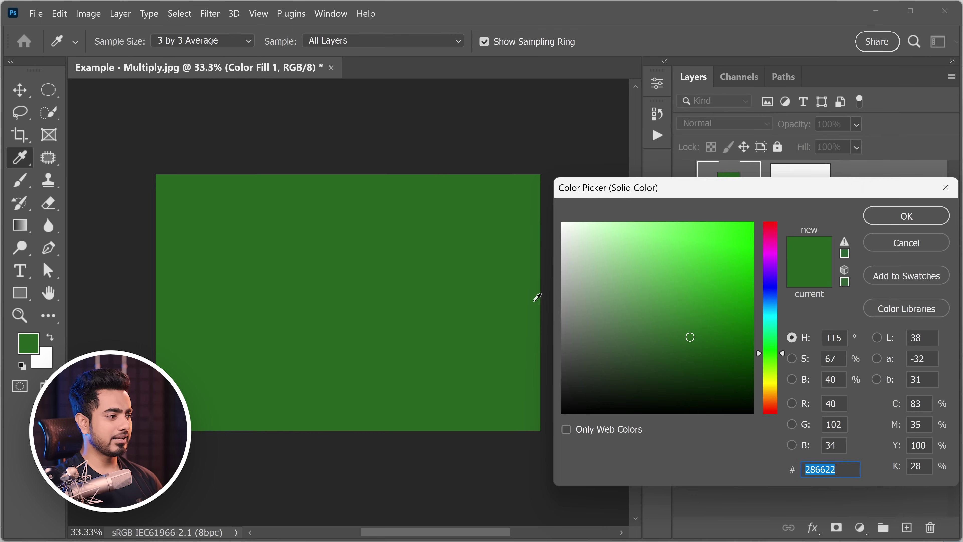
{"action": "type", "text": "7a7a7a"}
{"action": "left_click", "coordinate": [906, 216]}
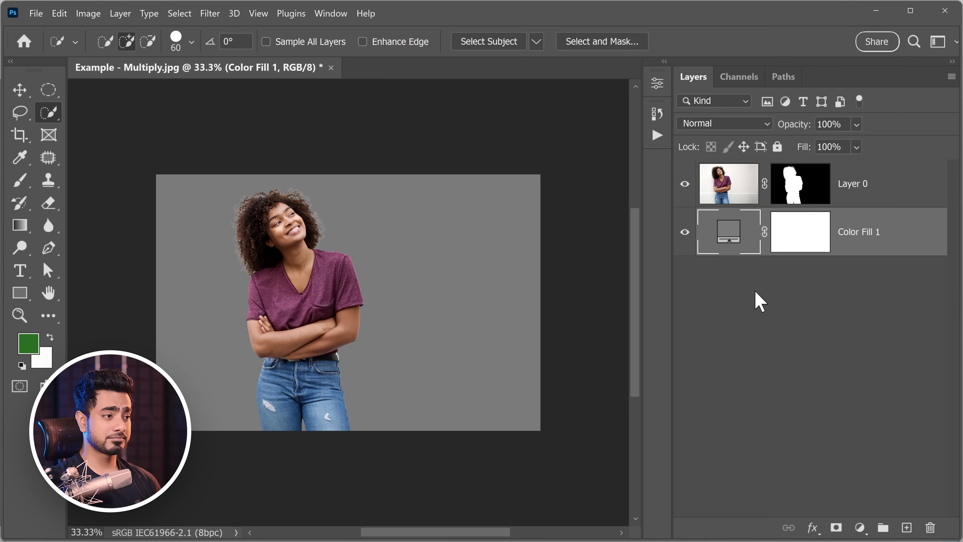
Examine the curly hair edges around the subject's head for leftover light fringing
{"action": "left_click", "coordinate": [243, 211], "text": "ctrl"}
{"action": "left_click_drag", "start_coordinate": [442, 207], "coordinate": [228, 298]}
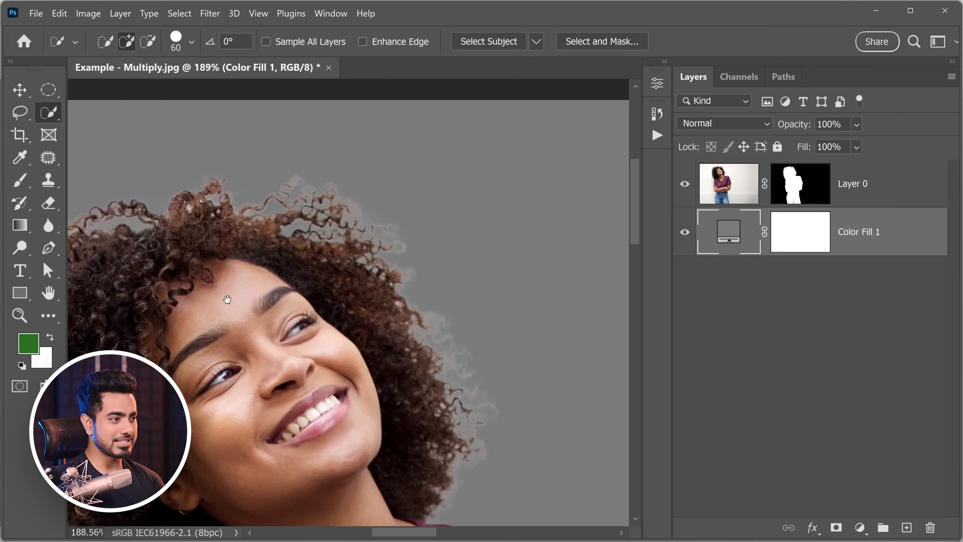
{"action": "left_click_drag", "start_coordinate": [387, 254], "coordinate": [366, 274]}
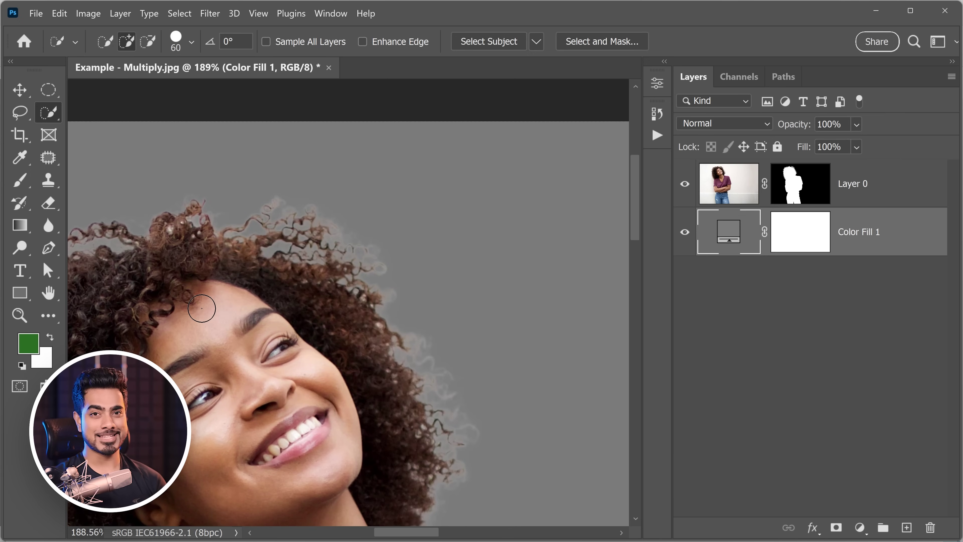
{"action": "left_click_drag", "start_coordinate": [440, 375], "coordinate": [400, 343]}
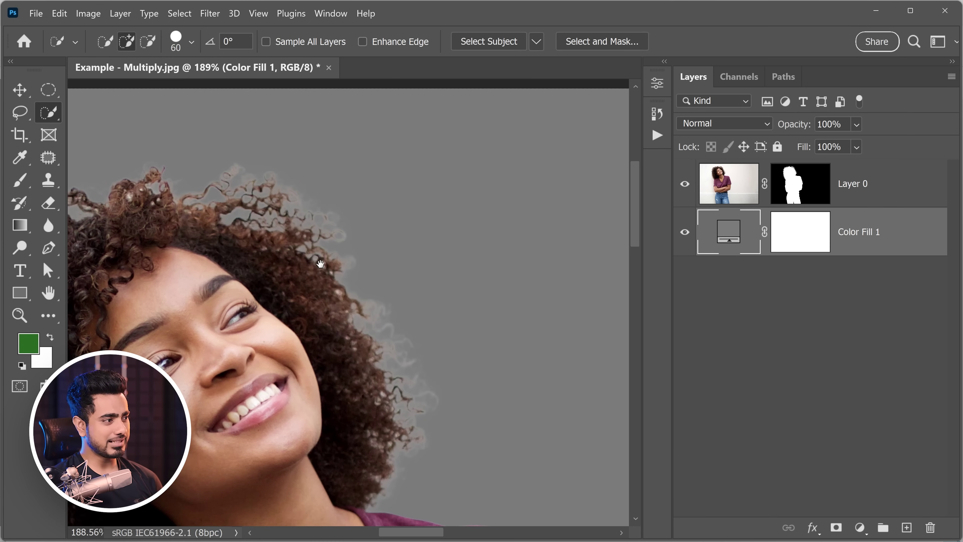
{"action": "left_click_drag", "start_coordinate": [320, 263], "coordinate": [506, 326]}
{"action": "left_click_drag", "start_coordinate": [229, 366], "coordinate": [351, 195]}
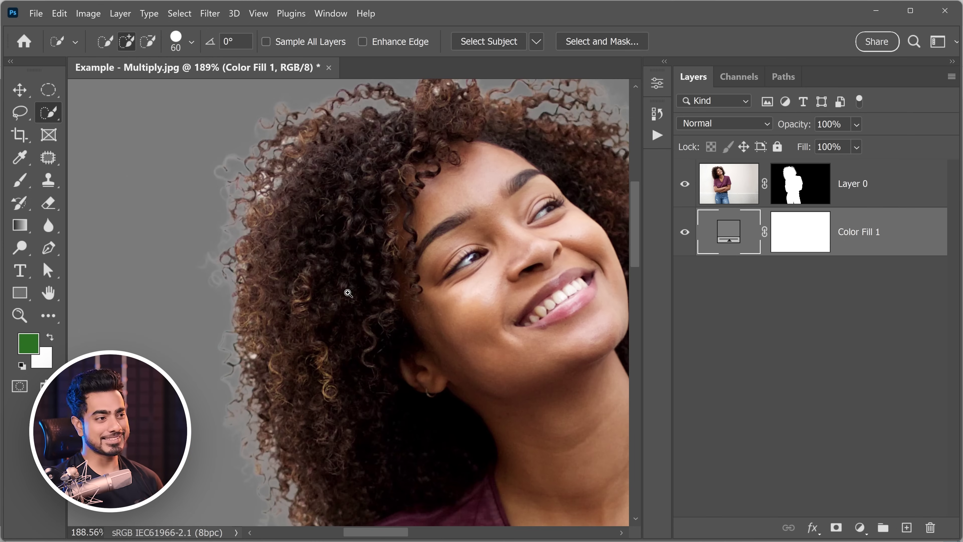
{"action": "left_click_drag", "start_coordinate": [348, 293], "coordinate": [352, 324]}
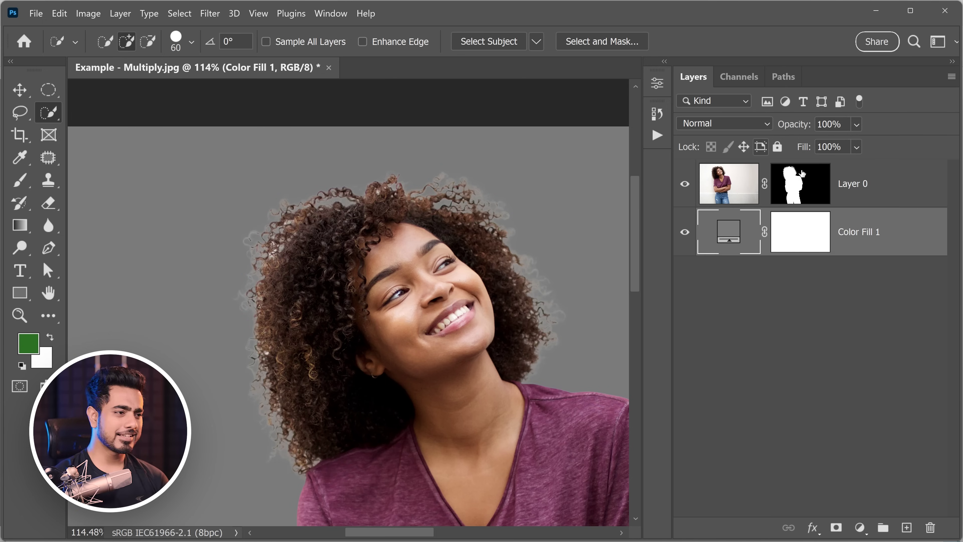
Set Layer 0's blend mode to Multiply and check the hair edges against the gray background
{"action": "left_click", "coordinate": [802, 186]}
{"action": "left_click", "coordinate": [707, 124]}
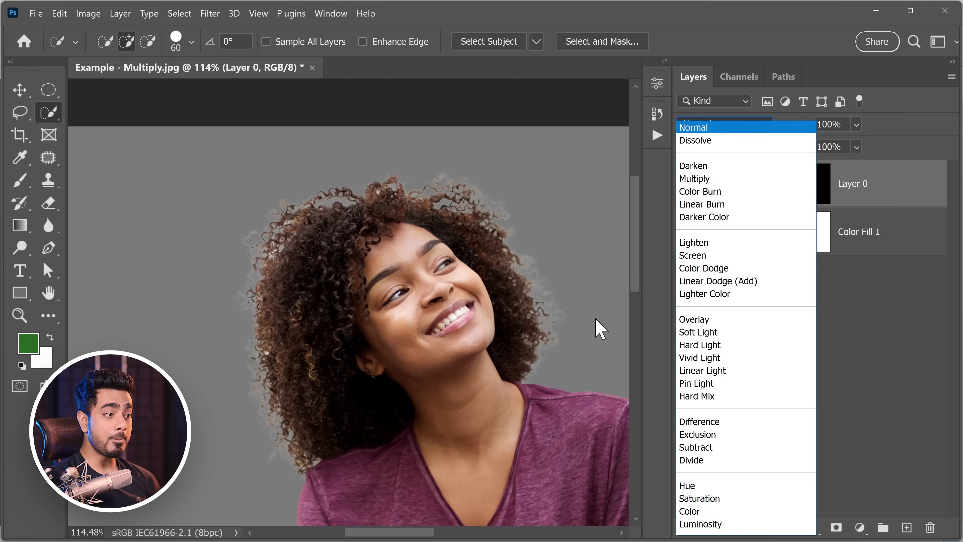
{"action": "left_click", "coordinate": [694, 179]}
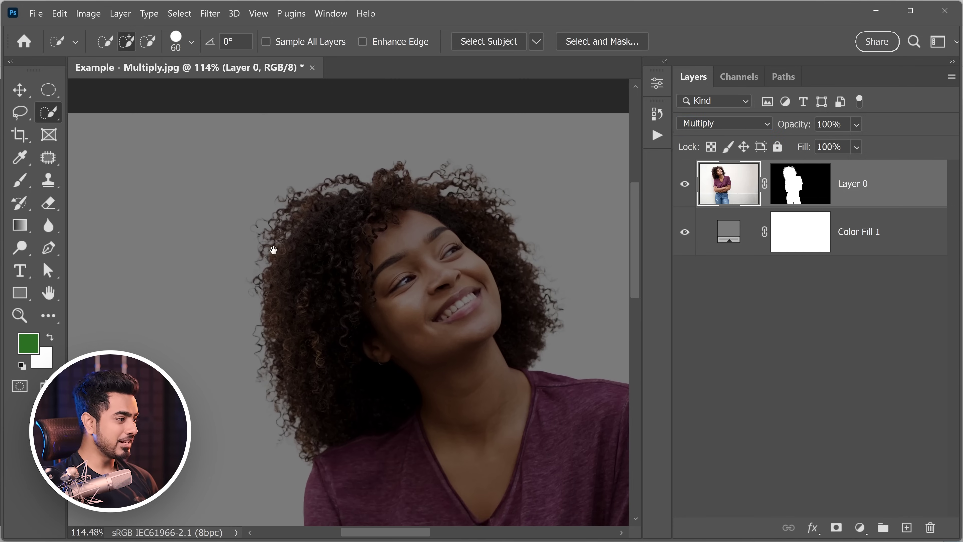
{"action": "left_click_drag", "start_coordinate": [274, 249], "coordinate": [312, 278]}
{"action": "left_click_drag", "start_coordinate": [354, 299], "coordinate": [321, 296]}
{"action": "left_click_drag", "start_coordinate": [330, 290], "coordinate": [167, 373]}
{"action": "left_click_drag", "start_coordinate": [468, 251], "coordinate": [368, 290]}
{"action": "left_click_drag", "start_coordinate": [432, 254], "coordinate": [377, 270]}
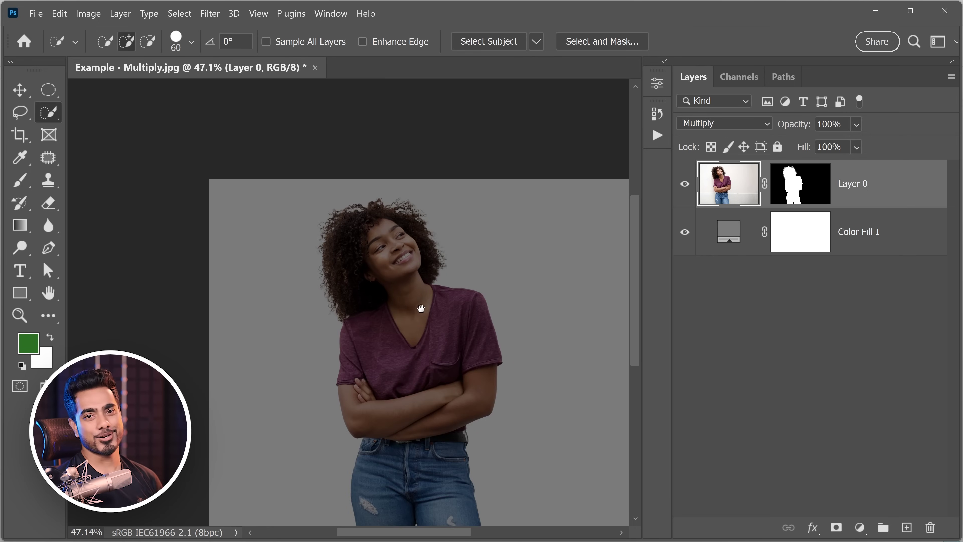
Try a Pattern Fill layer with the green Water pattern above Color Fill 1, and delete it
{"action": "left_click", "coordinate": [859, 231]}
{"action": "left_click", "coordinate": [860, 527]}
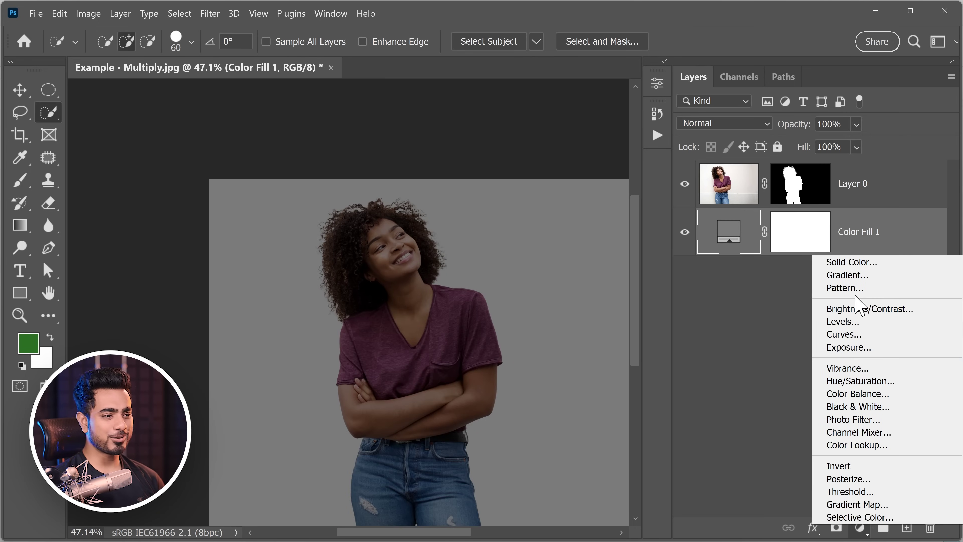
{"action": "left_click", "coordinate": [830, 282]}
{"action": "left_click", "coordinate": [619, 424]}
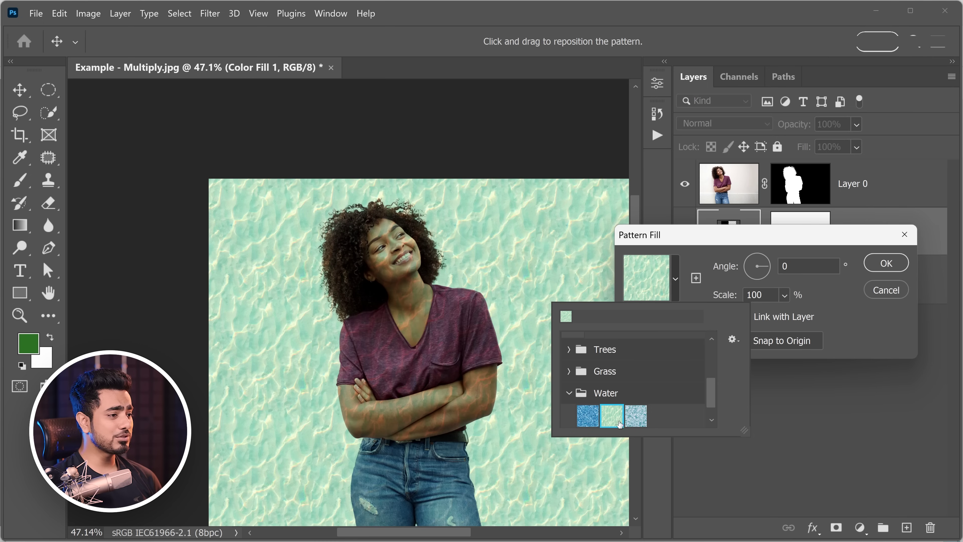
{"action": "left_click", "coordinate": [868, 265]}
{"action": "left_click", "coordinate": [885, 264]}
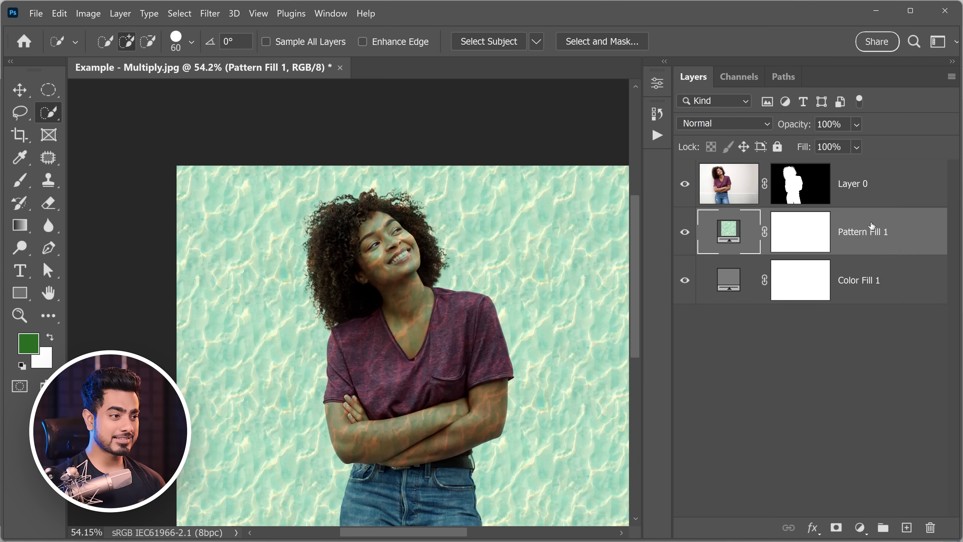
{"action": "left_click_drag", "start_coordinate": [871, 227], "coordinate": [930, 527]}
Rename Layer 0 as Multiply
{"action": "left_click", "coordinate": [851, 195]}
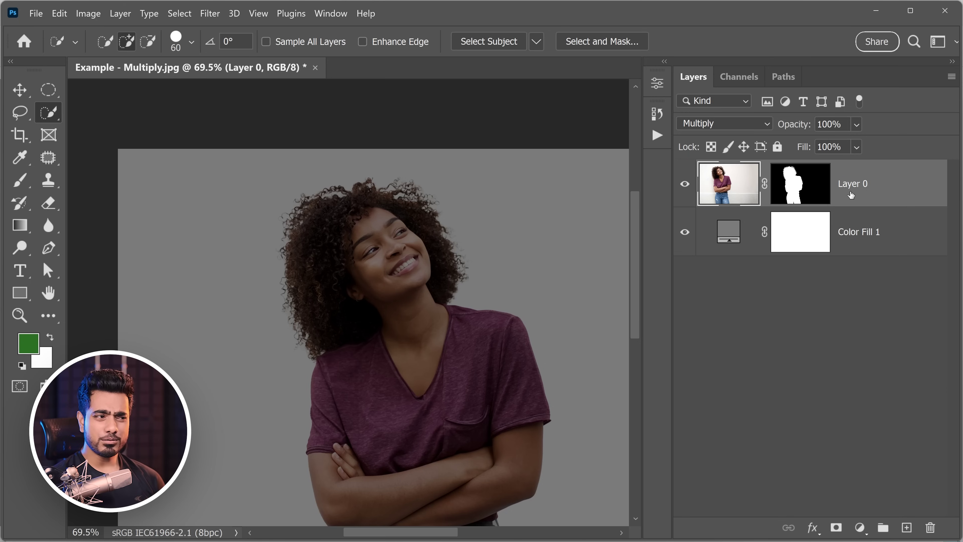
{"action": "double_click", "coordinate": [852, 196]}
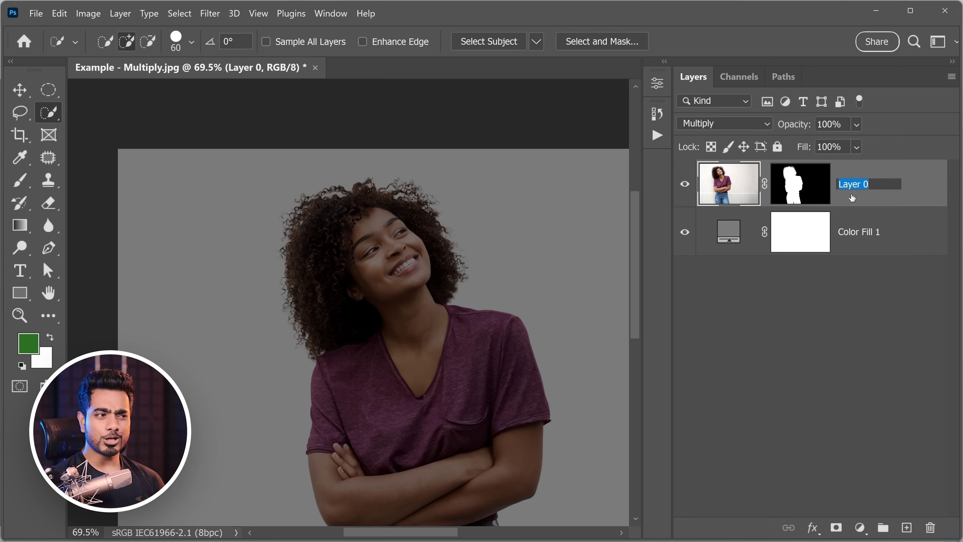
{"action": "type", "text": "Multiply"}
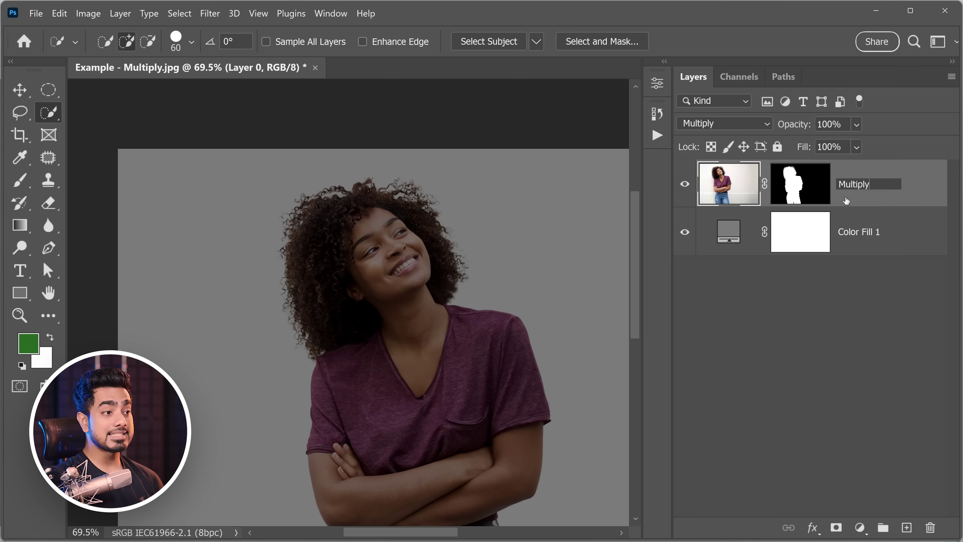
{"action": "key", "text": "Return"}
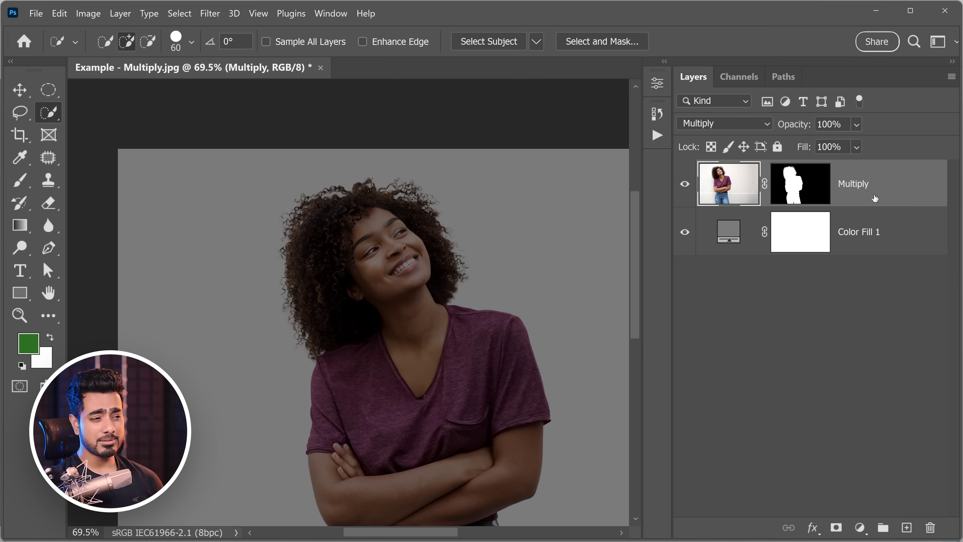
Duplicate the Multiply layer and set the copy's blend mode to Normal
{"action": "key", "text": "ctrl+j"}
{"action": "left_click", "coordinate": [720, 125]}
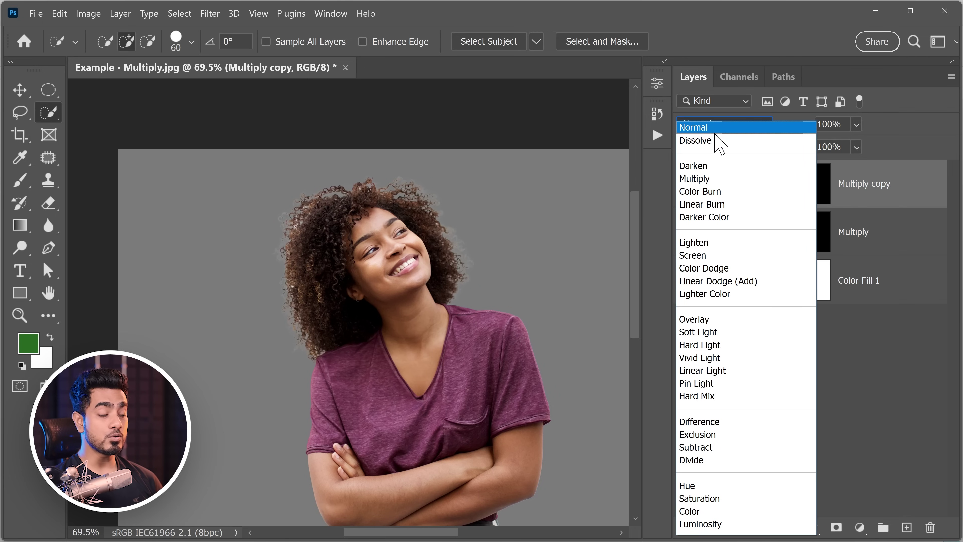
{"action": "left_click", "coordinate": [714, 133]}
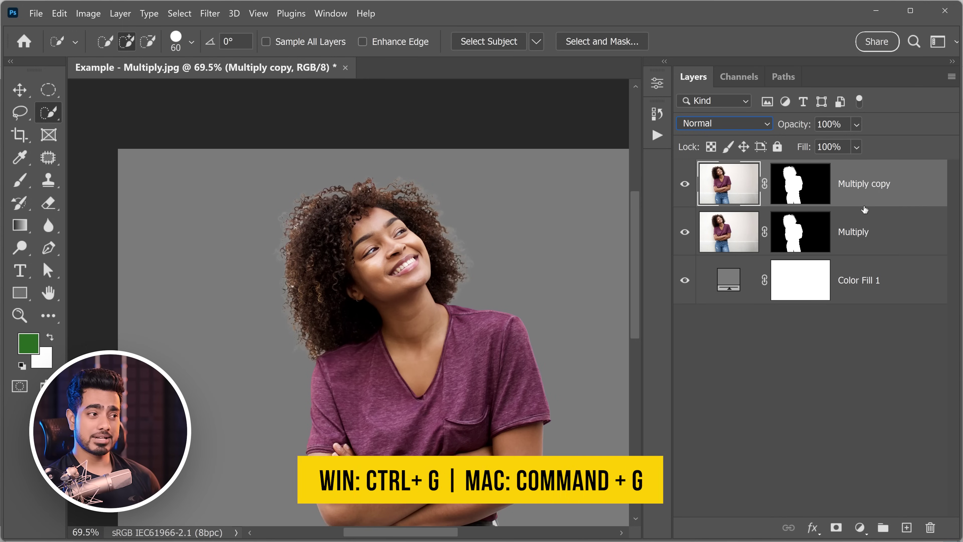
Group the Multiply copy layer and add a white layer mask to the group, leaving that mask selected
{"action": "key", "text": "ctrl+g"}
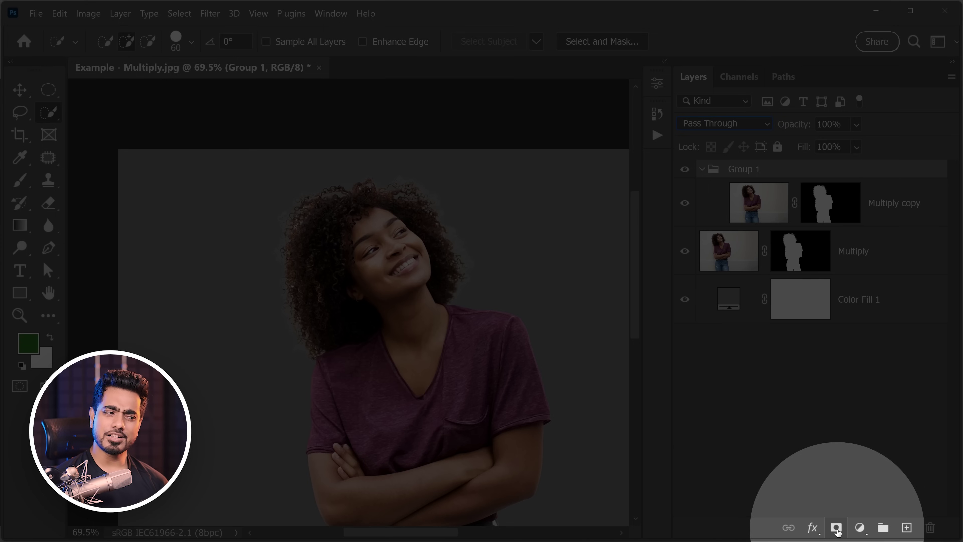
{"action": "left_click", "coordinate": [836, 528]}
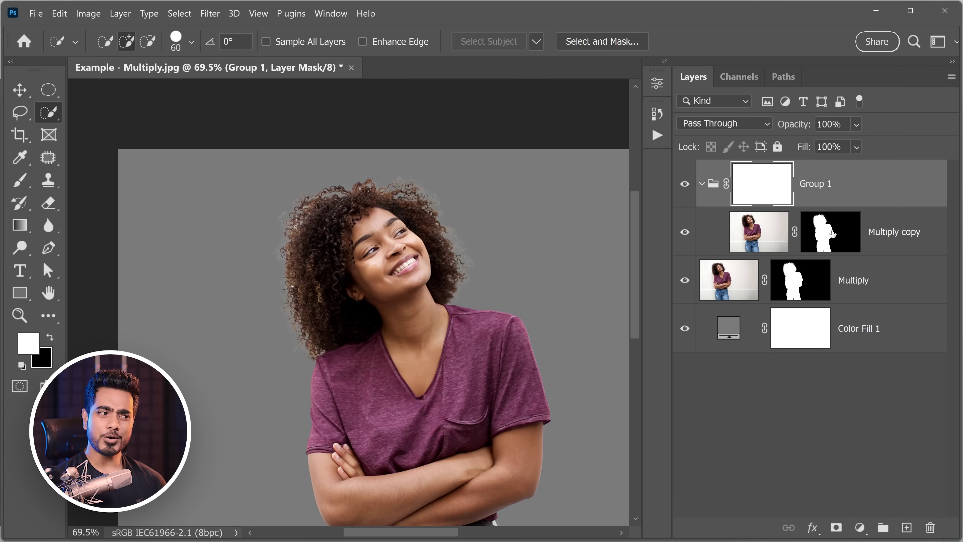
{"action": "left_click", "coordinate": [830, 236]}
{"action": "left_click", "coordinate": [768, 193]}
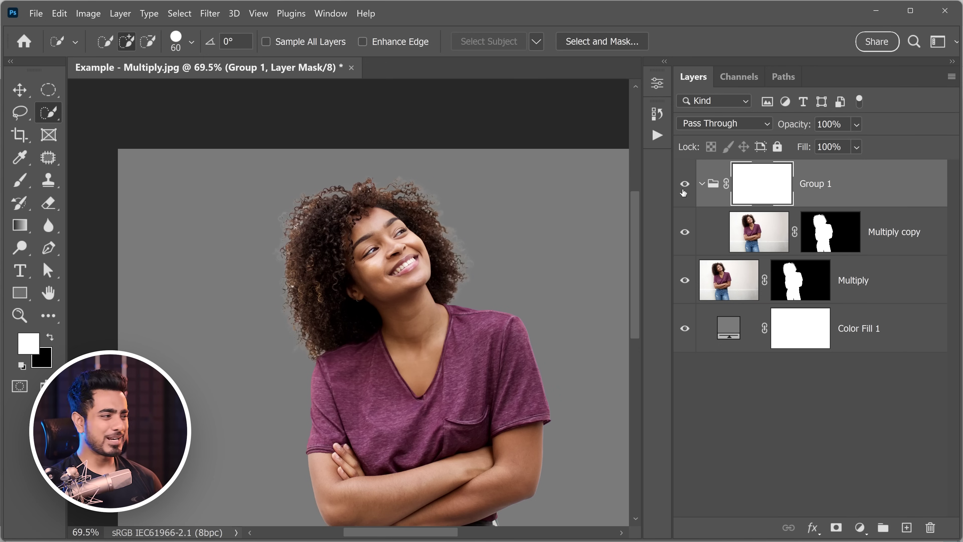
Paint black on the Group 1 mask along the curly hair's left edge with a 400 px soft brush
{"action": "left_click", "coordinate": [20, 181]}
{"action": "key", "text": "x"}
{"action": "scroll", "coordinate": [203, 247], "scroll_direction": "up", "scroll_amount": 3}
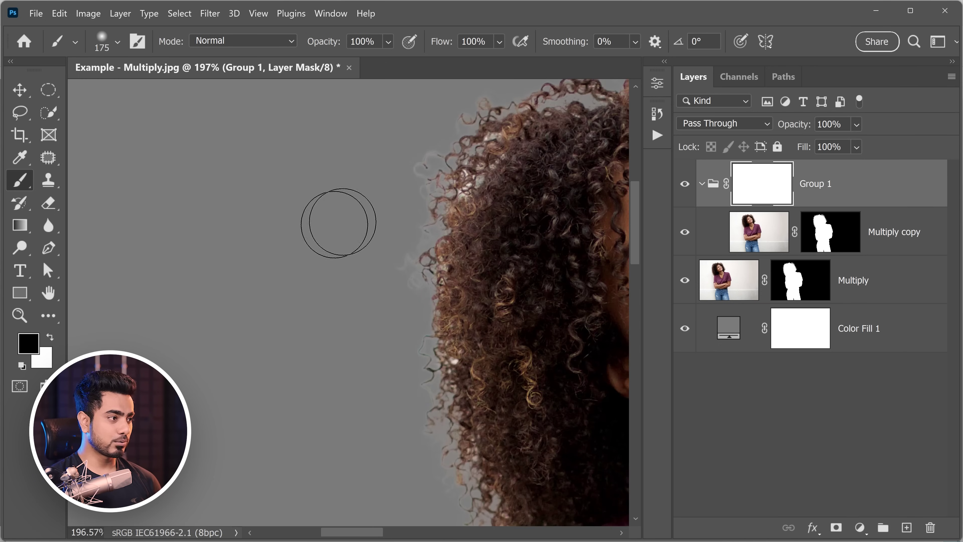
{"action": "key", "text": "bracketright"}
{"action": "key", "text": "bracketright"}
{"action": "key", "text": "bracketright"}
{"action": "key", "text": "bracketright"}
{"action": "key", "text": "bracketright"}
{"action": "left_click_drag", "start_coordinate": [391, 192], "coordinate": [381, 230]}
{"action": "key", "text": "space"}
{"action": "left_click_drag", "start_coordinate": [374, 284], "coordinate": [332, 202]}
{"action": "mouse_move", "coordinate": [340, 225]}
{"action": "left_mouse_down"}
{"action": "mouse_move", "coordinate": [351, 353]}
{"action": "mouse_move", "coordinate": [375, 395]}
{"action": "left_mouse_up"}
{"action": "scroll", "coordinate": [351, 155], "scroll_direction": "down", "scroll_amount": 5}
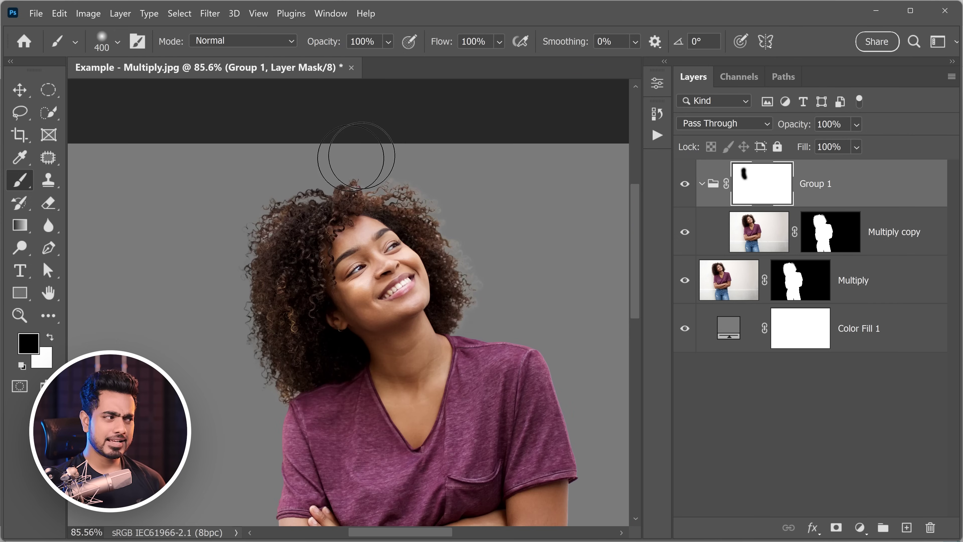
Paint black on the Group 1 mask over the top and right edges of the curly hair
{"action": "left_click_drag", "start_coordinate": [449, 197], "coordinate": [453, 201]}
{"action": "key", "text": "space"}
{"action": "left_click_drag", "start_coordinate": [492, 261], "coordinate": [449, 241]}
{"action": "left_click_drag", "start_coordinate": [420, 203], "coordinate": [439, 240]}
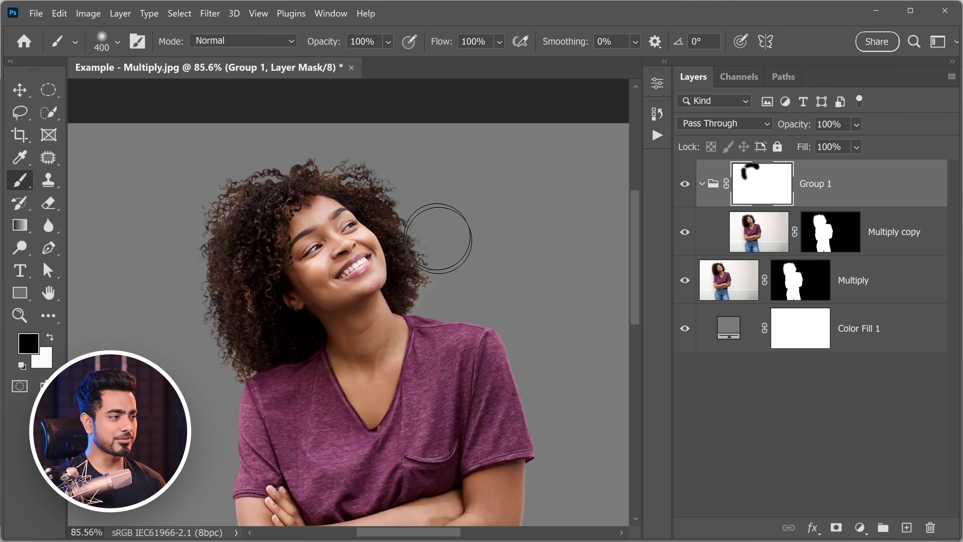
{"action": "left_click_drag", "start_coordinate": [449, 280], "coordinate": [450, 291]}
Examine the cutout's edges around the sleeve, arm and jeans, with the brush size reduced to 300 px
{"action": "key", "text": "space"}
{"action": "left_click_drag", "start_coordinate": [492, 318], "coordinate": [410, 115]}
{"action": "scroll", "coordinate": [464, 341], "scroll_direction": "up", "scroll_amount": 3}
{"action": "key", "text": "["}
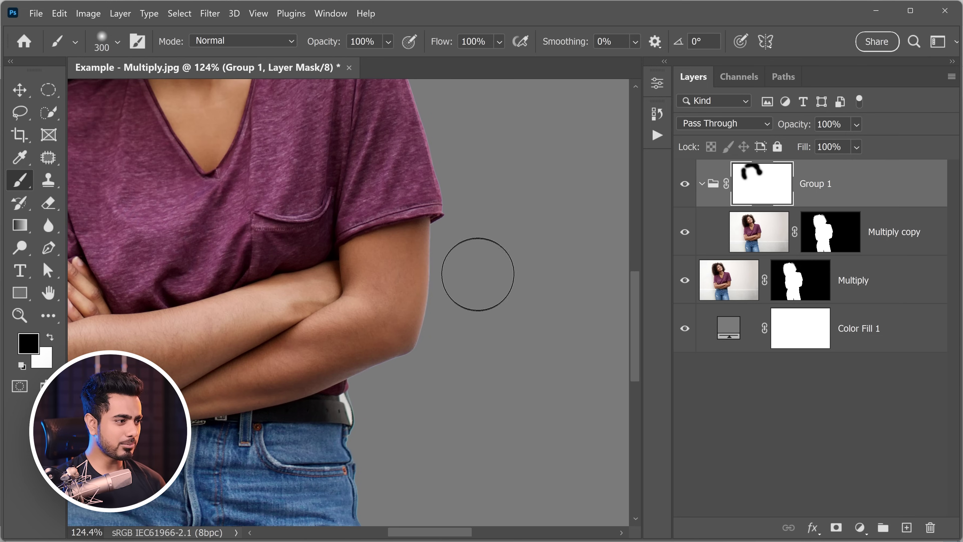
{"action": "key", "text": "["}
{"action": "key", "text": "]"}
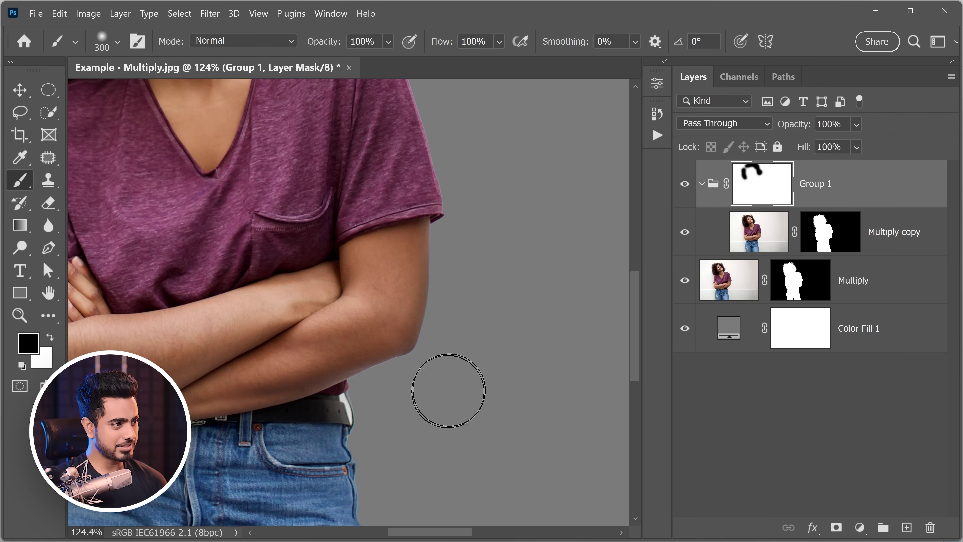
{"action": "left_click_drag", "start_coordinate": [455, 375], "coordinate": [443, 395]}
{"action": "scroll", "coordinate": [469, 314], "scroll_direction": "down", "scroll_amount": 5}
{"action": "key", "text": "space"}
{"action": "left_click_drag", "start_coordinate": [455, 294], "coordinate": [452, 372]}
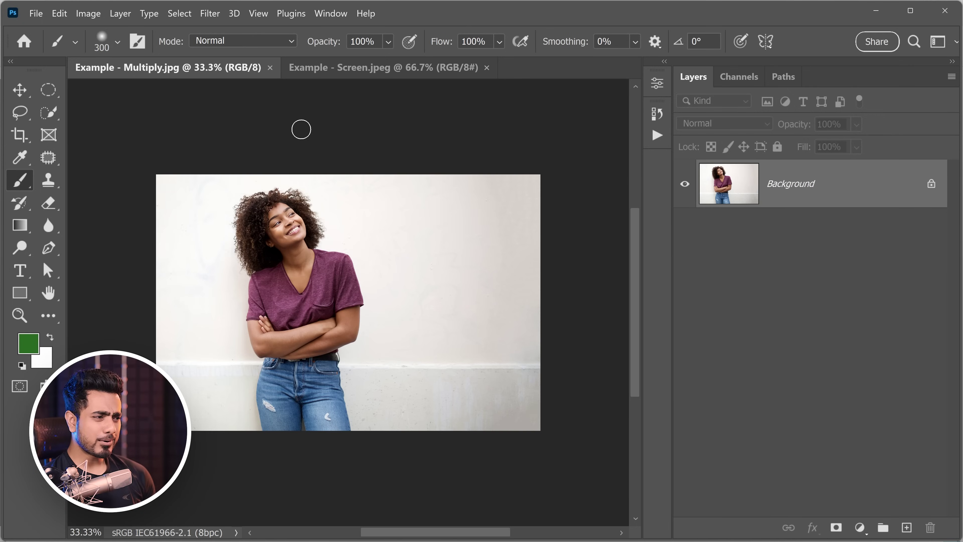
Run the Multiply action from the PiX Background Removal set on the original photo of the woman
{"action": "left_click", "coordinate": [657, 135]}
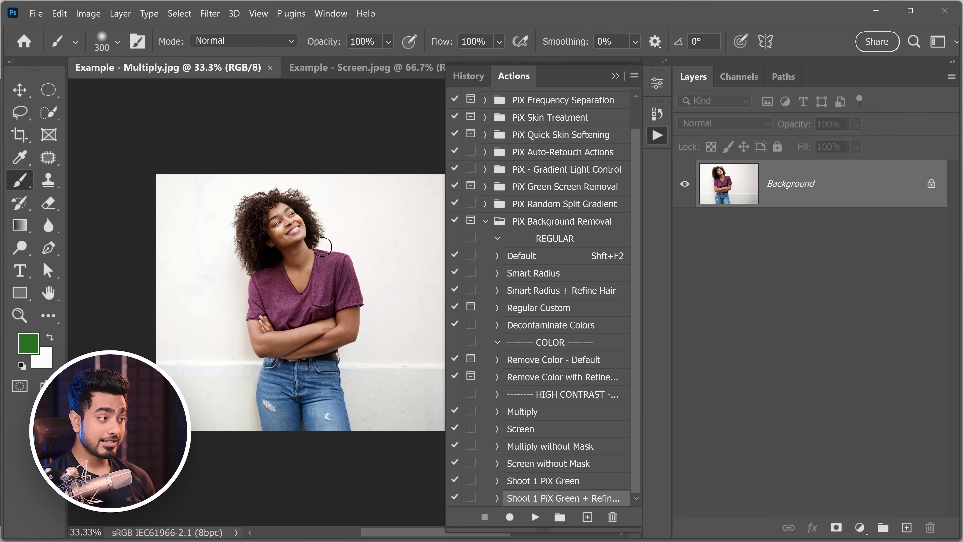
{"action": "left_click_drag", "start_coordinate": [308, 213], "coordinate": [323, 231]}
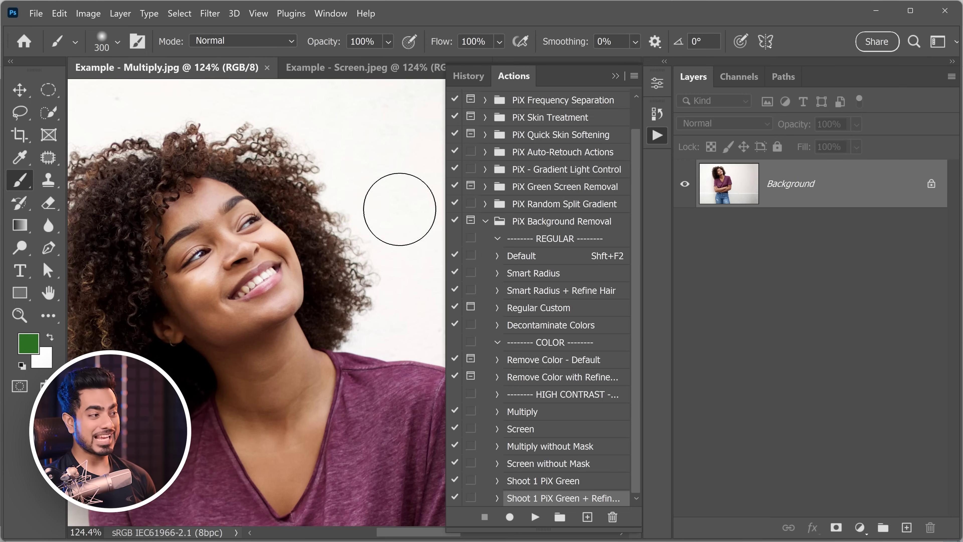
{"action": "left_click", "coordinate": [554, 416]}
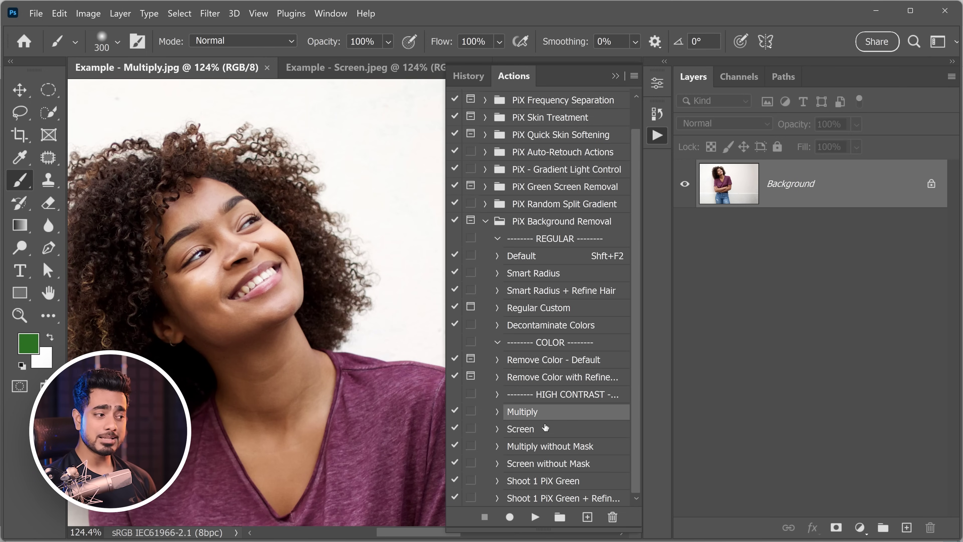
{"action": "left_click", "coordinate": [533, 518]}
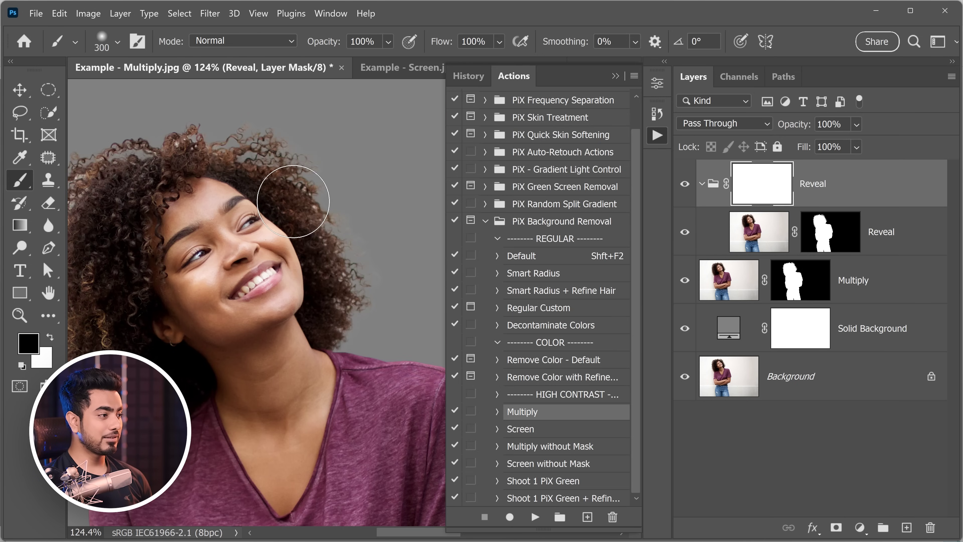
Paint black on the Reveal group's mask around the outer edges of the curly hair
{"action": "left_click_drag", "start_coordinate": [287, 222], "coordinate": [382, 249]}
{"action": "left_click_drag", "start_coordinate": [230, 255], "coordinate": [271, 235]}
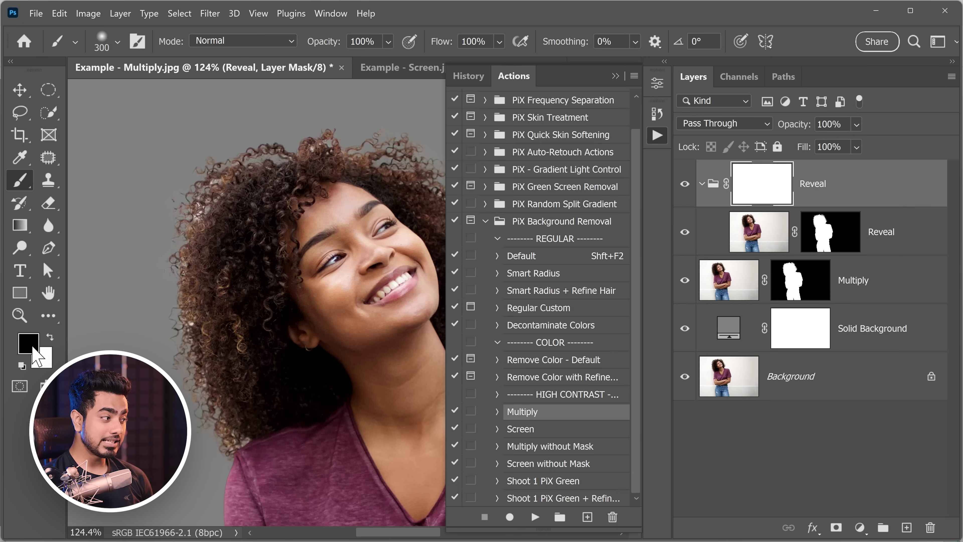
{"action": "left_click_drag", "start_coordinate": [169, 270], "coordinate": [206, 241]}
{"action": "mouse_move", "coordinate": [223, 156]}
{"action": "left_mouse_down"}
{"action": "mouse_move", "coordinate": [193, 285]}
{"action": "mouse_move", "coordinate": [205, 326]}
{"action": "left_mouse_up"}
{"action": "scroll", "coordinate": [204, 322], "scroll_direction": "down", "scroll_amount": 2}
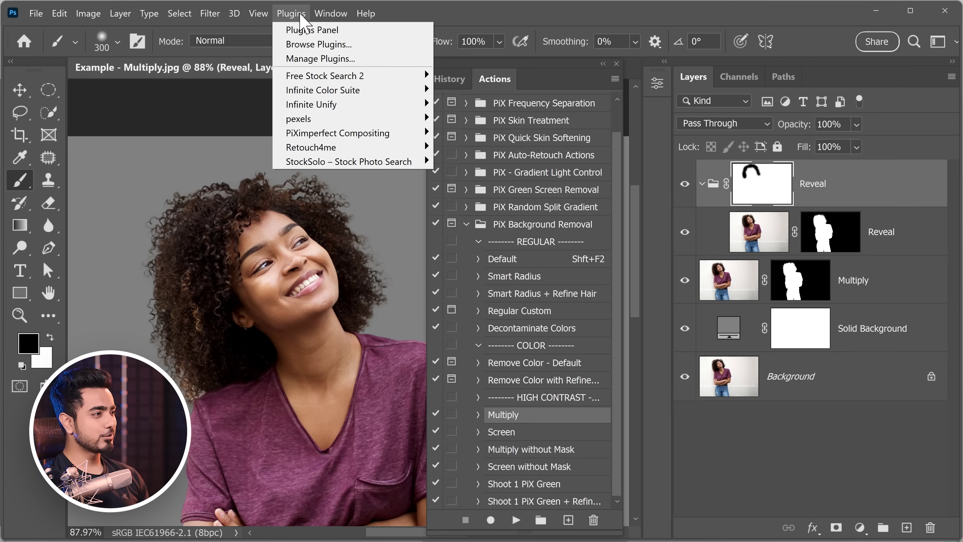
Open the PiXimperfect Compositing plugin and look through its Masking options, including Contrast Layer and Remove Halos
{"action": "mouse_move", "coordinate": [354, 142]}
{"action": "left_click", "coordinate": [497, 133]}
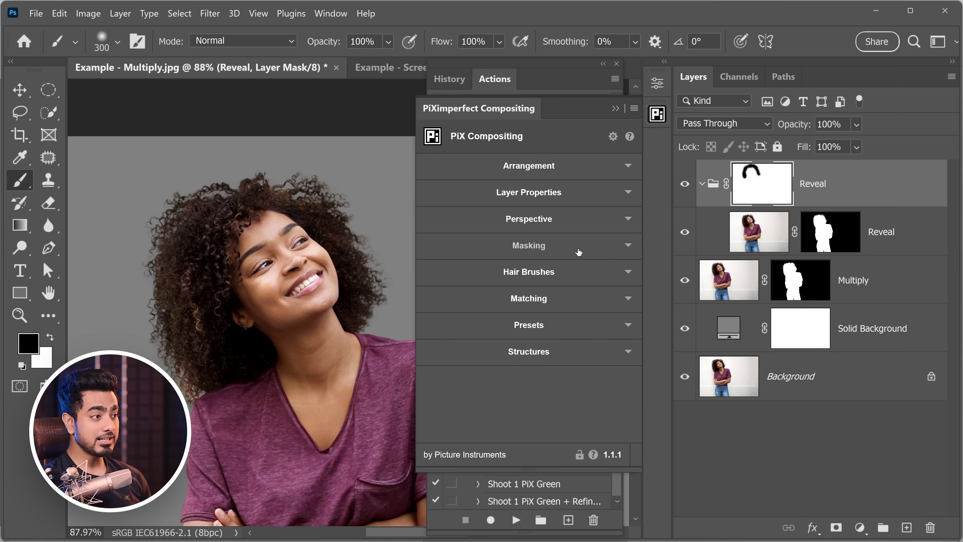
{"action": "left_click", "coordinate": [576, 247]}
{"action": "left_click_drag", "start_coordinate": [640, 221], "coordinate": [640, 349]}
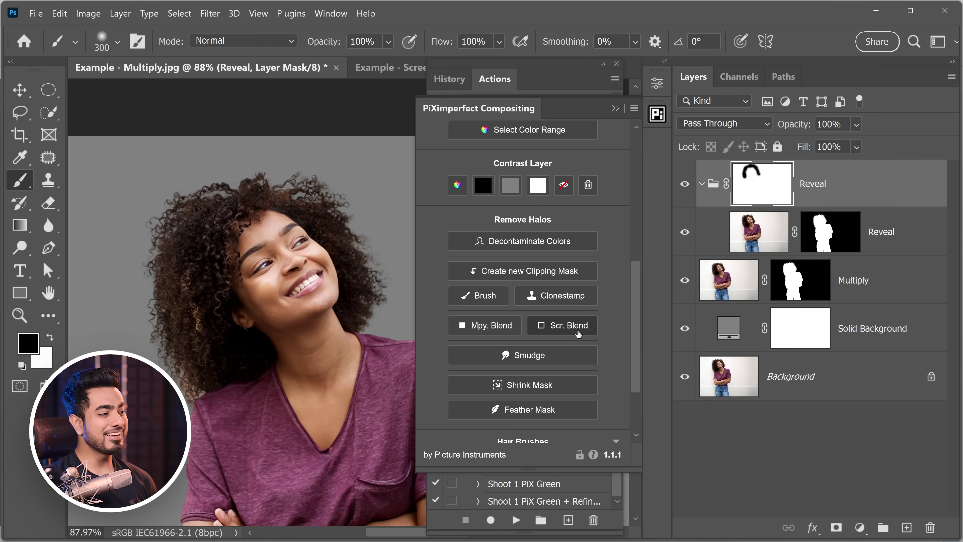
{"action": "scroll", "coordinate": [640, 316], "scroll_direction": "up", "scroll_amount": 6}
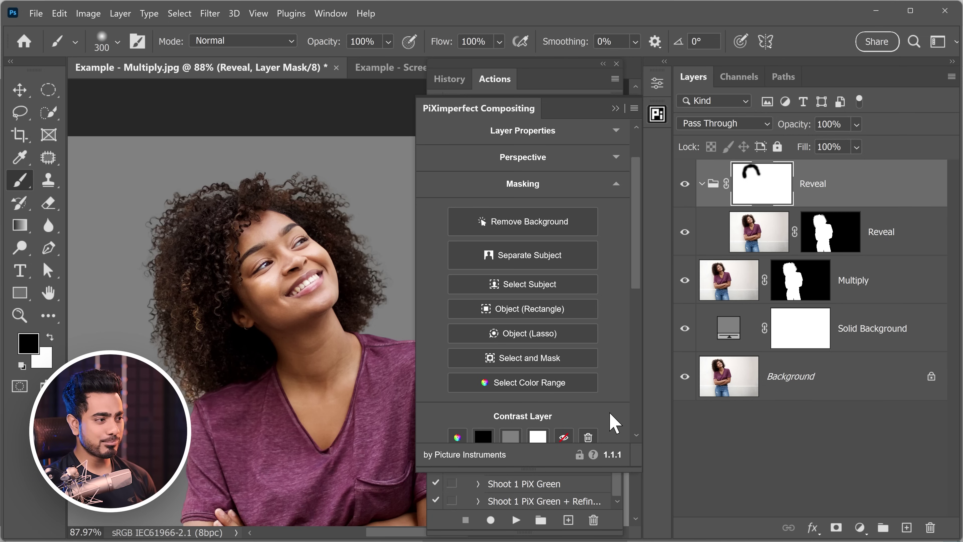
{"action": "left_click", "coordinate": [618, 112]}
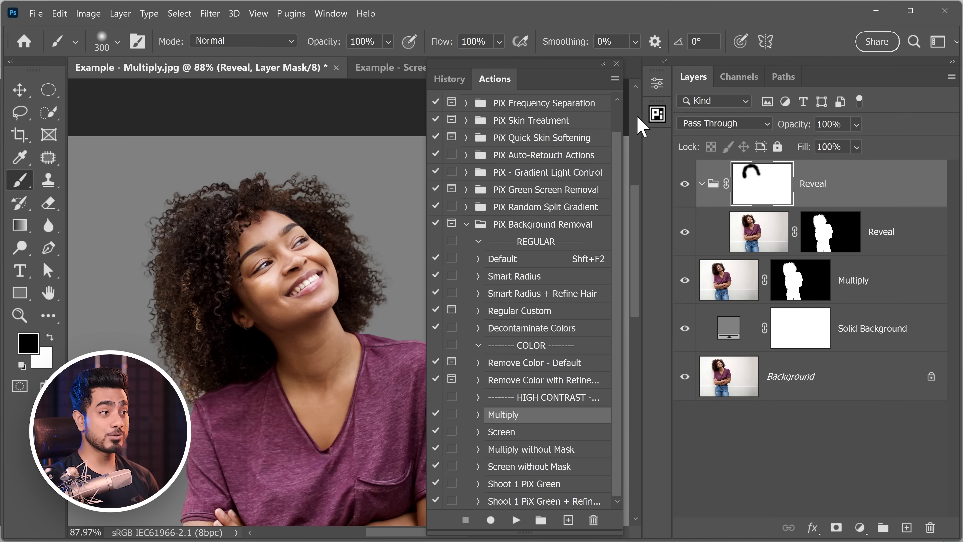
{"action": "left_click", "coordinate": [656, 113]}
{"action": "scroll", "coordinate": [638, 256], "scroll_direction": "down", "scroll_amount": 5}
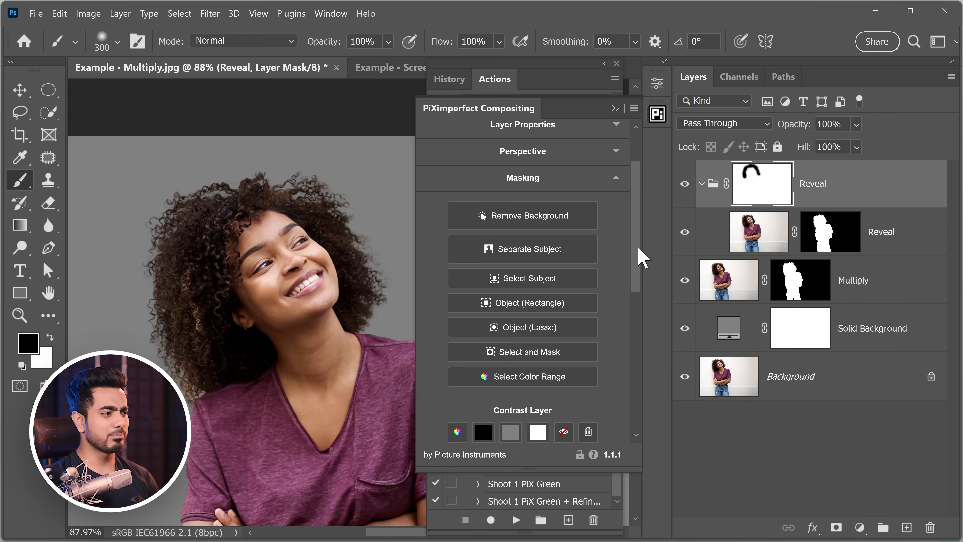
{"action": "scroll", "coordinate": [640, 279], "scroll_direction": "down", "scroll_amount": 3}
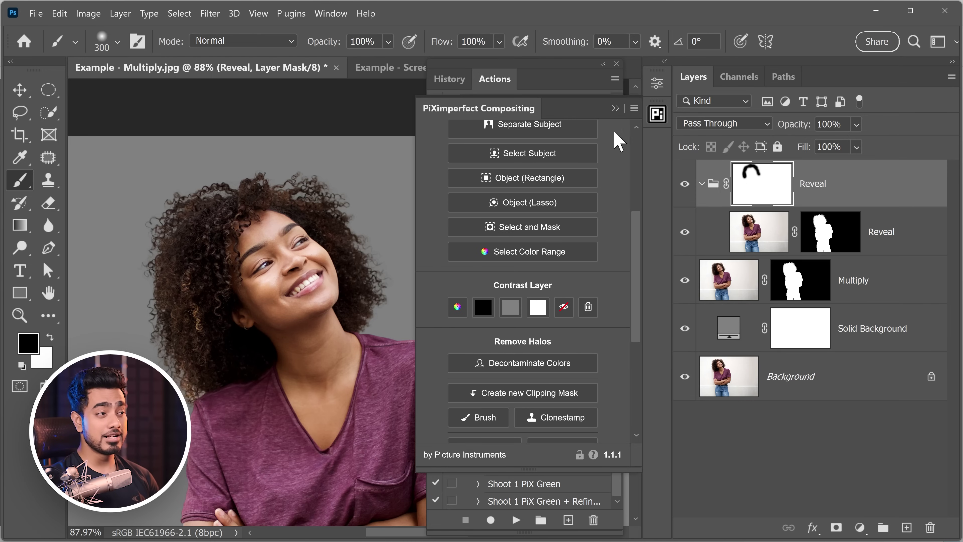
{"action": "left_click", "coordinate": [615, 108]}
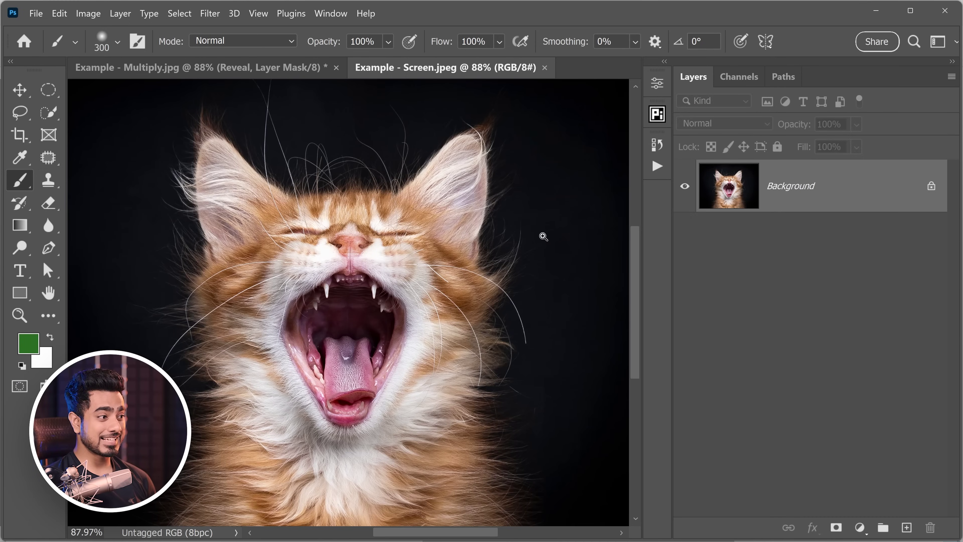
Run the Screen action on the kitten photo and paint black on the Reveal group mask between the ears and along the right side with a 600 px brush
{"action": "scroll", "coordinate": [469, 264], "scroll_direction": "down", "scroll_amount": 3}
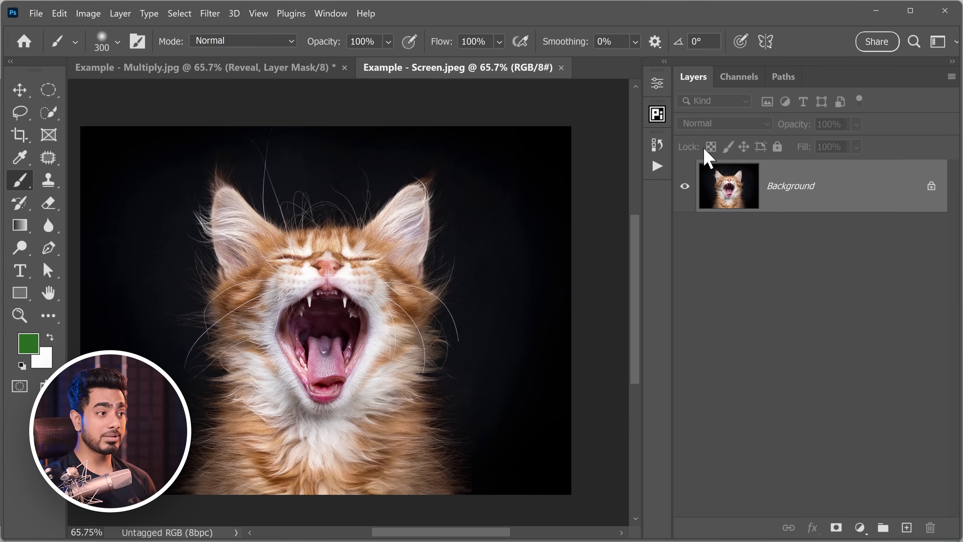
{"action": "left_click", "coordinate": [658, 173]}
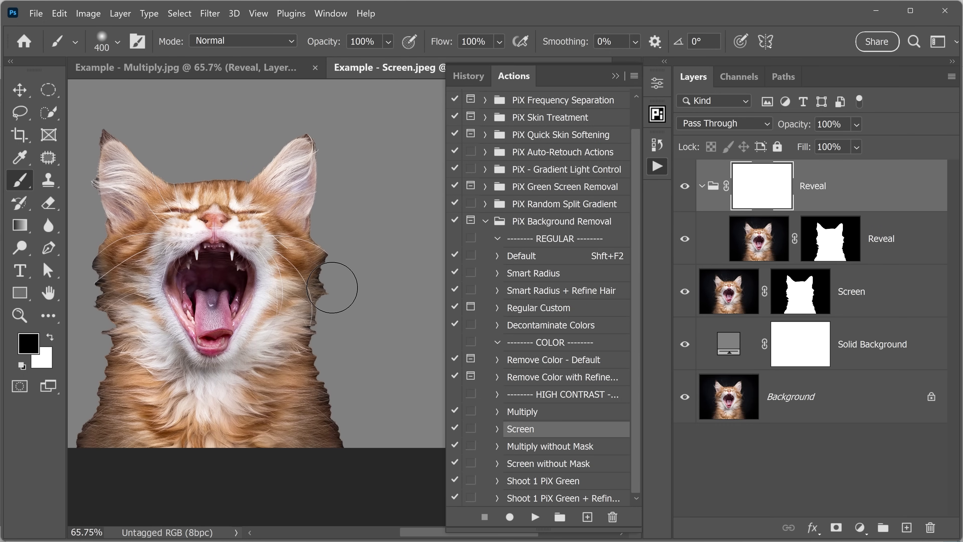
{"action": "key", "text": "bracketright"}
{"action": "mouse_move", "coordinate": [332, 288]}
{"action": "left_mouse_down"}
{"action": "mouse_move", "coordinate": [350, 258]}
{"action": "mouse_move", "coordinate": [350, 340]}
{"action": "mouse_move", "coordinate": [375, 448]}
{"action": "mouse_move", "coordinate": [366, 436]}
{"action": "left_mouse_up"}
{"action": "left_click_drag", "start_coordinate": [355, 236], "coordinate": [386, 303]}
{"action": "left_click", "coordinate": [250, 213]}
Disable the Screen layer's mask
{"action": "left_click", "coordinate": [830, 307]}
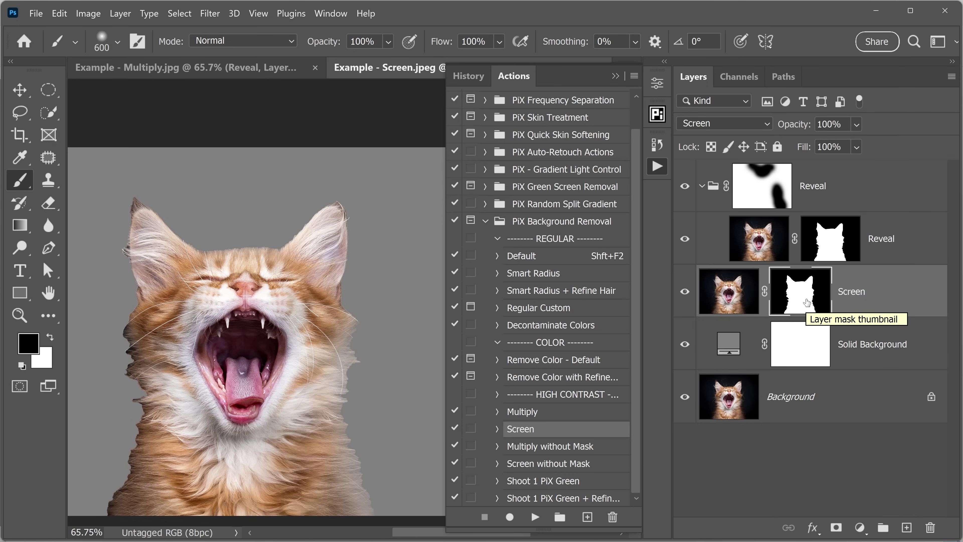
{"action": "left_click", "coordinate": [804, 306], "text": "shift"}
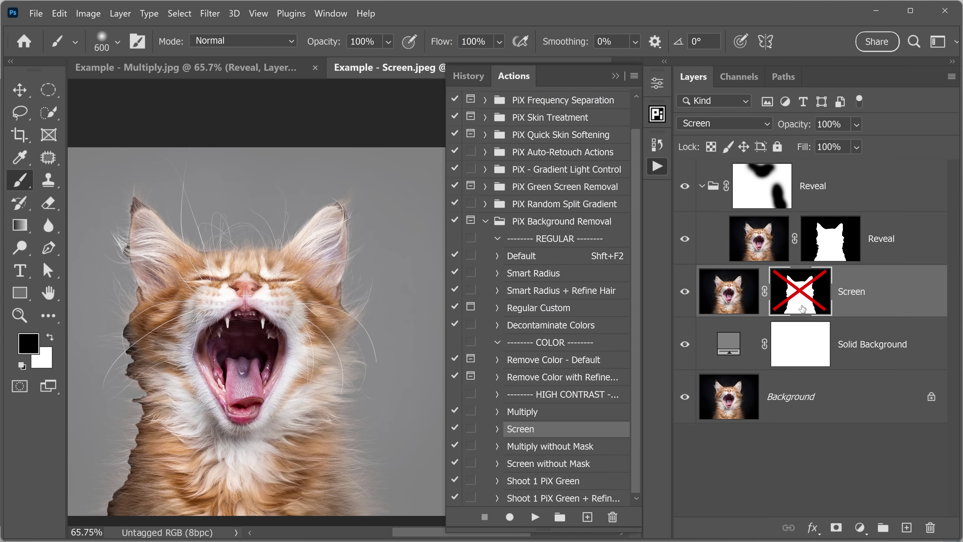
{"action": "left_click_drag", "start_coordinate": [261, 230], "coordinate": [317, 236]}
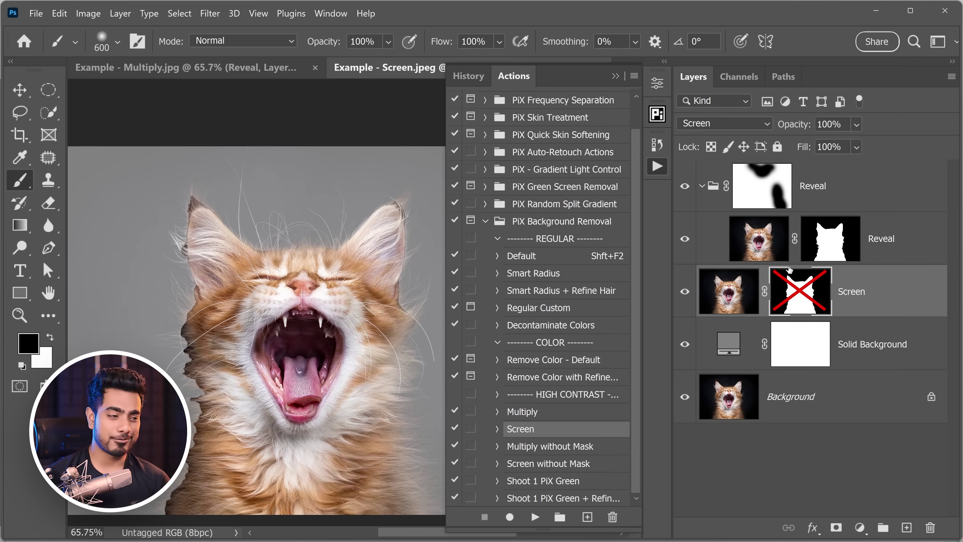
Paint black on the Reveal group mask along the kitten's left ear and left side
{"action": "left_click", "coordinate": [780, 182]}
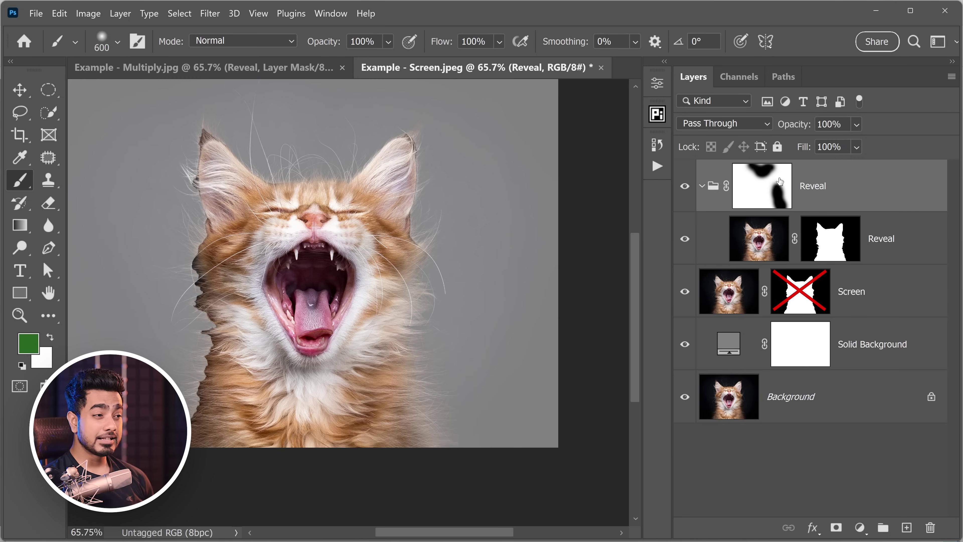
{"action": "left_click", "coordinate": [774, 193]}
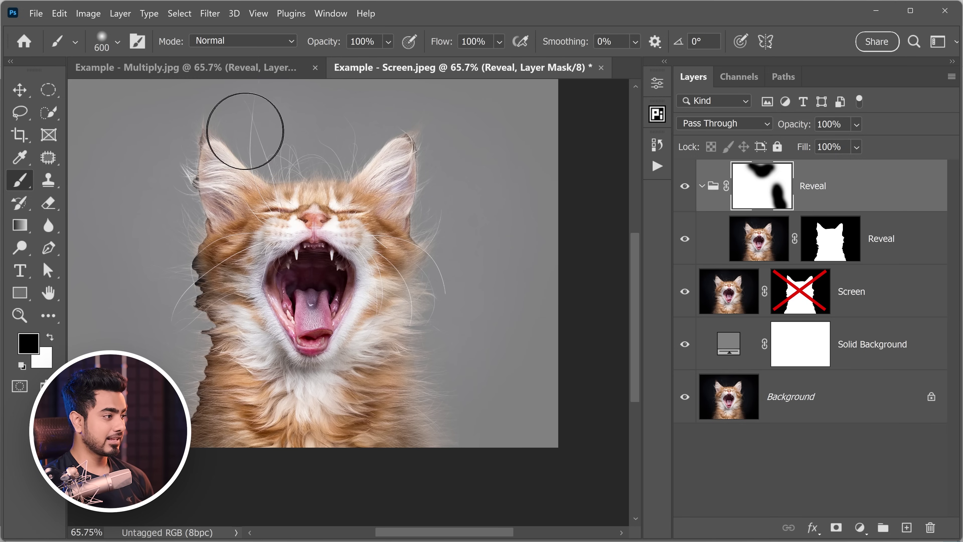
{"action": "mouse_move", "coordinate": [185, 222]}
{"action": "left_mouse_down"}
{"action": "mouse_move", "coordinate": [193, 381]}
{"action": "mouse_move", "coordinate": [178, 470]}
{"action": "mouse_move", "coordinate": [145, 378]}
{"action": "left_mouse_up"}
{"action": "scroll", "coordinate": [239, 387], "scroll_direction": "down", "scroll_amount": 3}
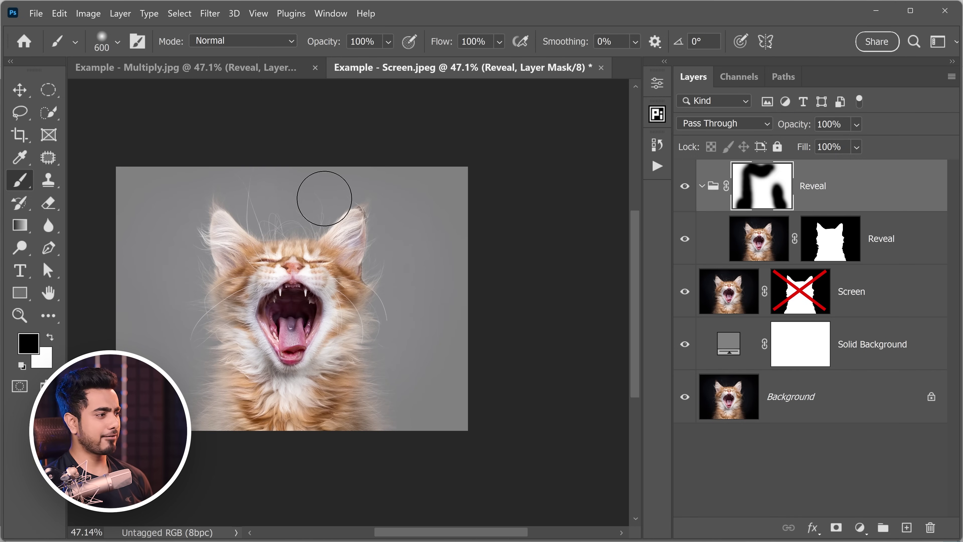
Duplicate the Screen layer and set the copy's opacity to 32%
{"action": "left_click", "coordinate": [876, 302]}
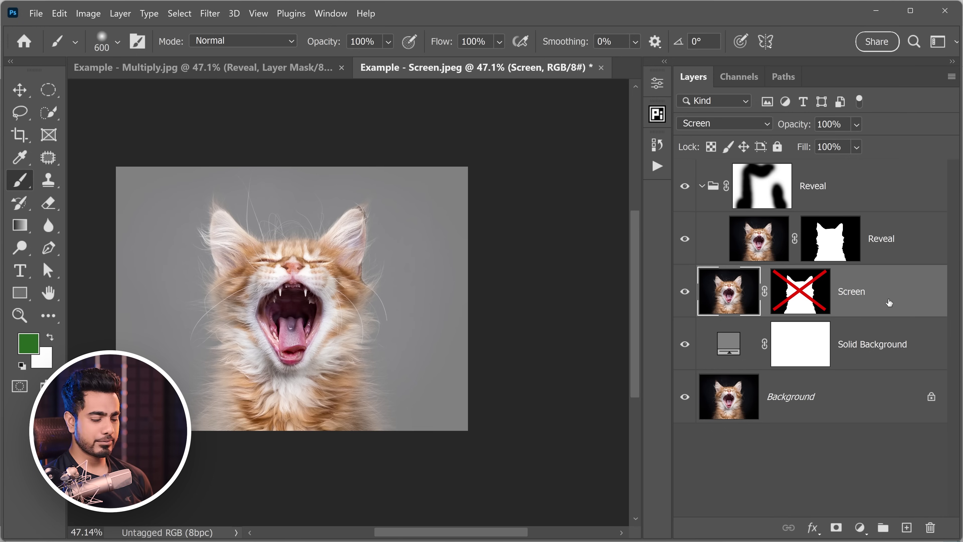
{"action": "key", "text": "ctrl+j"}
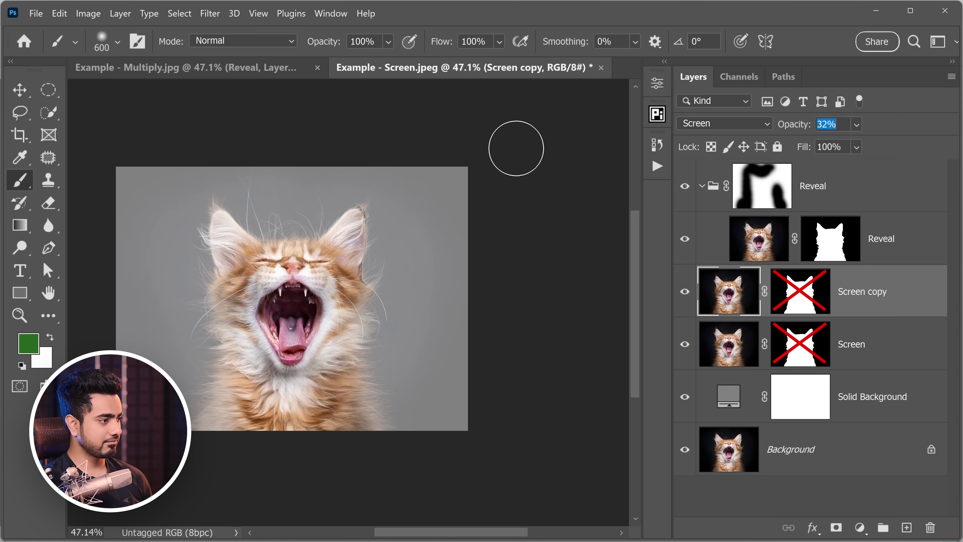
{"action": "key", "text": "ctrl+0"}
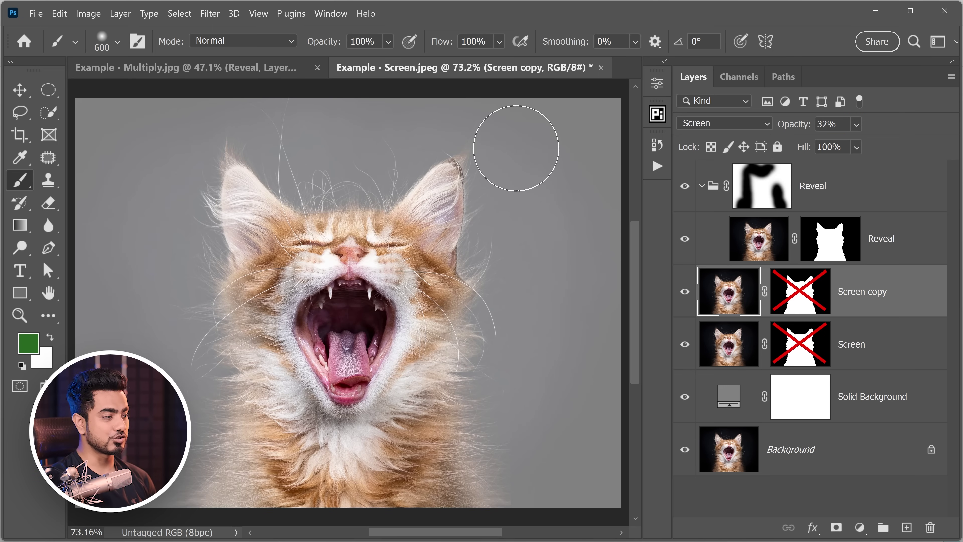
Change the Solid Background fill colour to green #509540
{"action": "double_click", "coordinate": [726, 393]}
{"action": "left_click", "coordinate": [781, 355]}
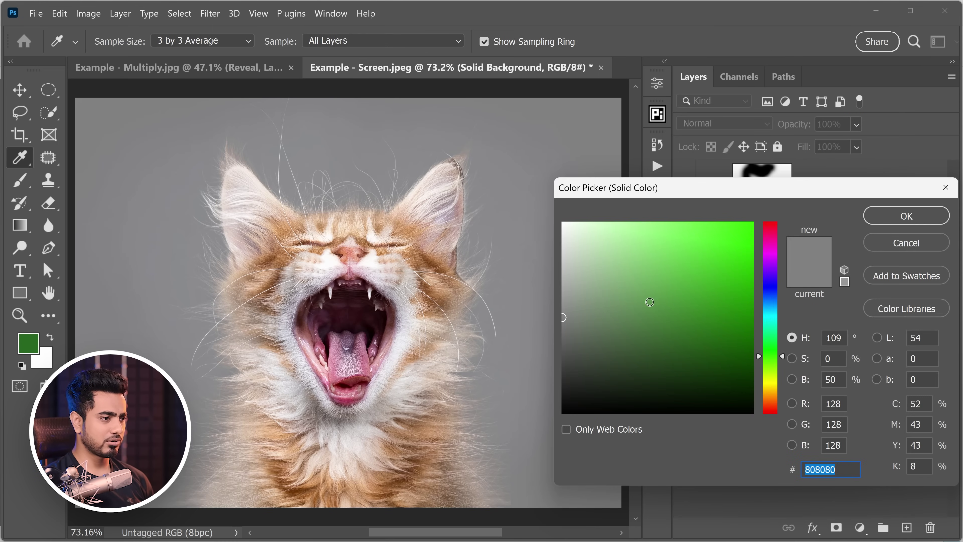
{"action": "left_click_drag", "start_coordinate": [649, 302], "coordinate": [672, 302]}
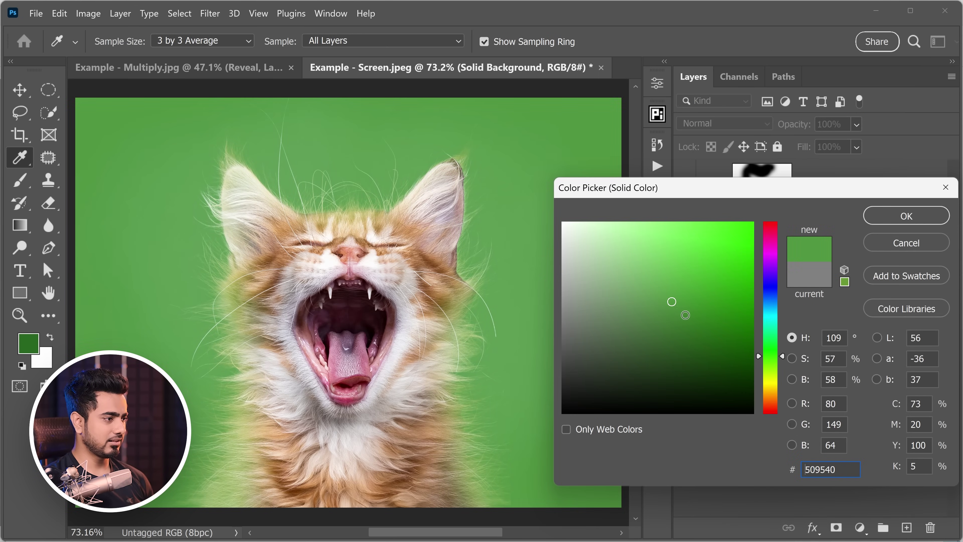
{"action": "left_click", "coordinate": [882, 222]}
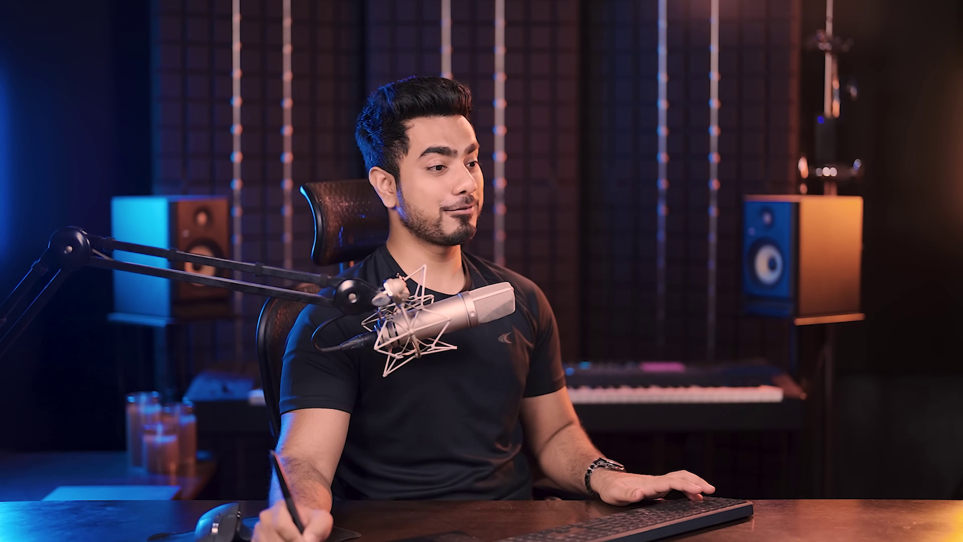
Play the Screen without Mask action on the kitten photo and paint along its left edge on the Reveal group mask
{"action": "left_click", "coordinate": [657, 167]}
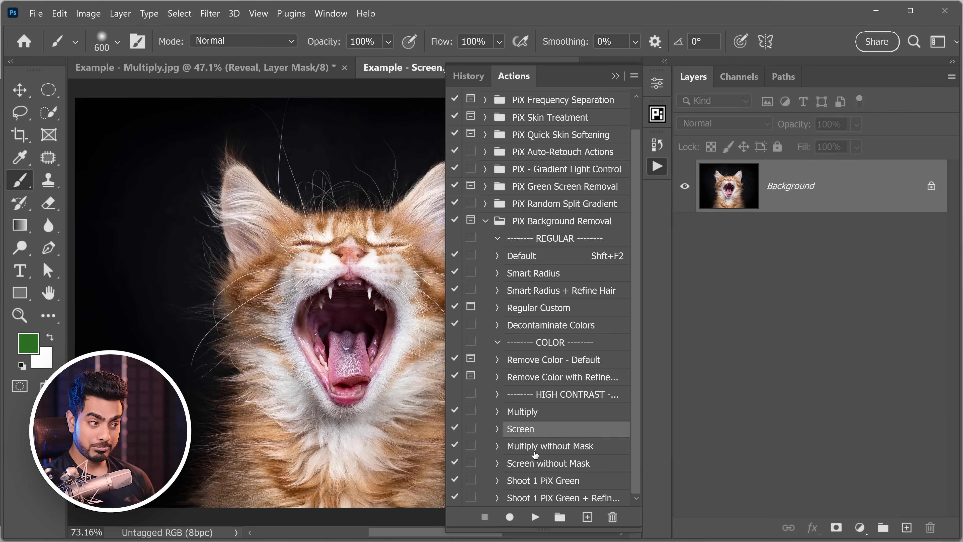
{"action": "left_click", "coordinate": [538, 469]}
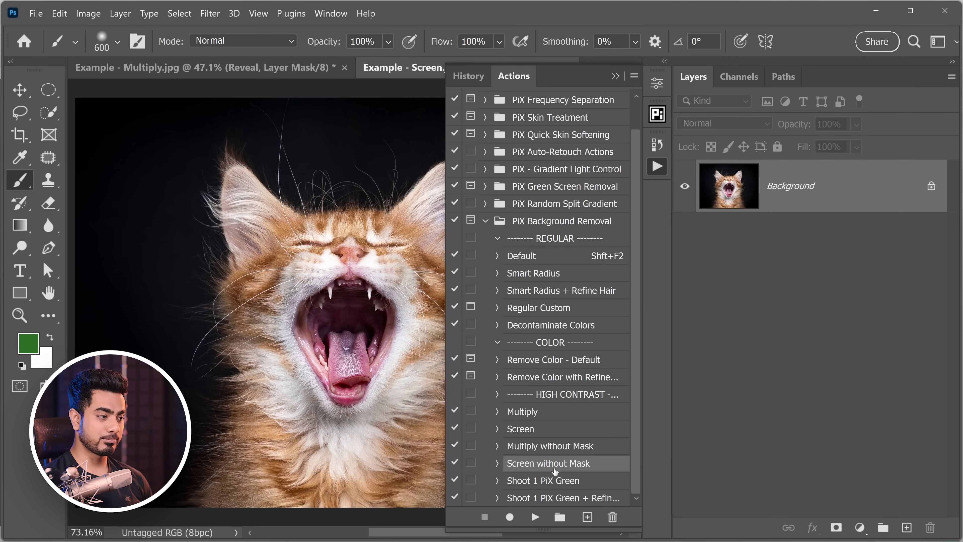
{"action": "left_click", "coordinate": [535, 517]}
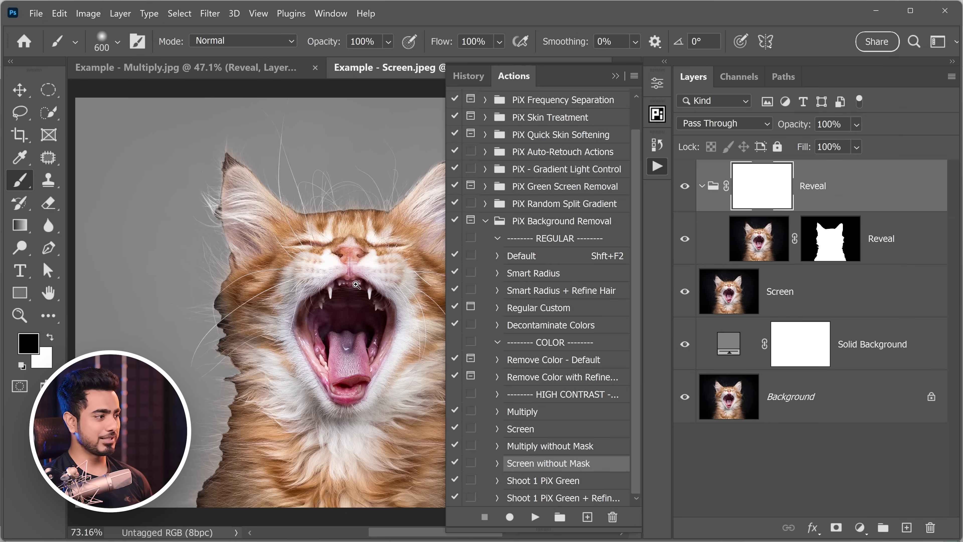
{"action": "left_click_drag", "start_coordinate": [356, 284], "coordinate": [247, 285]}
{"action": "mouse_move", "coordinate": [326, 286]}
{"action": "left_mouse_down"}
{"action": "mouse_move", "coordinate": [341, 300]}
{"action": "mouse_move", "coordinate": [351, 384]}
{"action": "mouse_move", "coordinate": [369, 421]}
{"action": "mouse_move", "coordinate": [352, 260]}
{"action": "mouse_move", "coordinate": [325, 230]}
{"action": "mouse_move", "coordinate": [269, 247]}
{"action": "mouse_move", "coordinate": [206, 229]}
{"action": "mouse_move", "coordinate": [206, 422]}
{"action": "mouse_move", "coordinate": [224, 406]}
{"action": "left_mouse_up"}
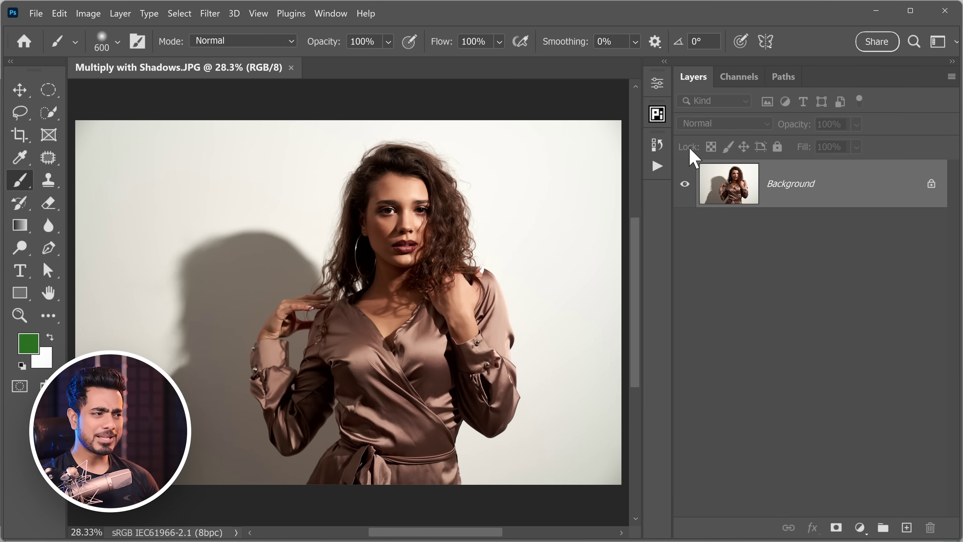
Play the Multiply action from the PiX Background Removal set on the Multiply with Shadows photo
{"action": "left_click", "coordinate": [657, 167]}
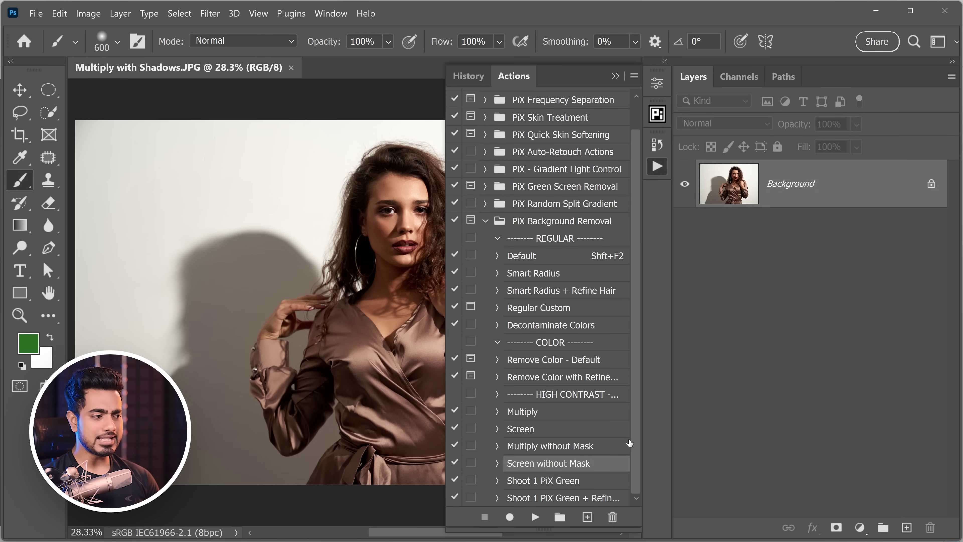
{"action": "scroll", "coordinate": [568, 448], "scroll_direction": "up", "scroll_amount": 1}
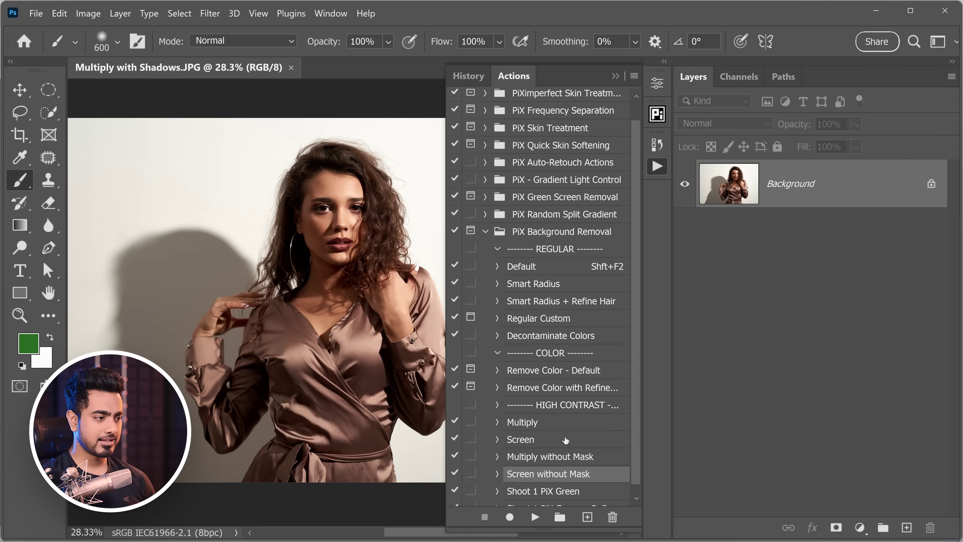
{"action": "left_click", "coordinate": [535, 517]}
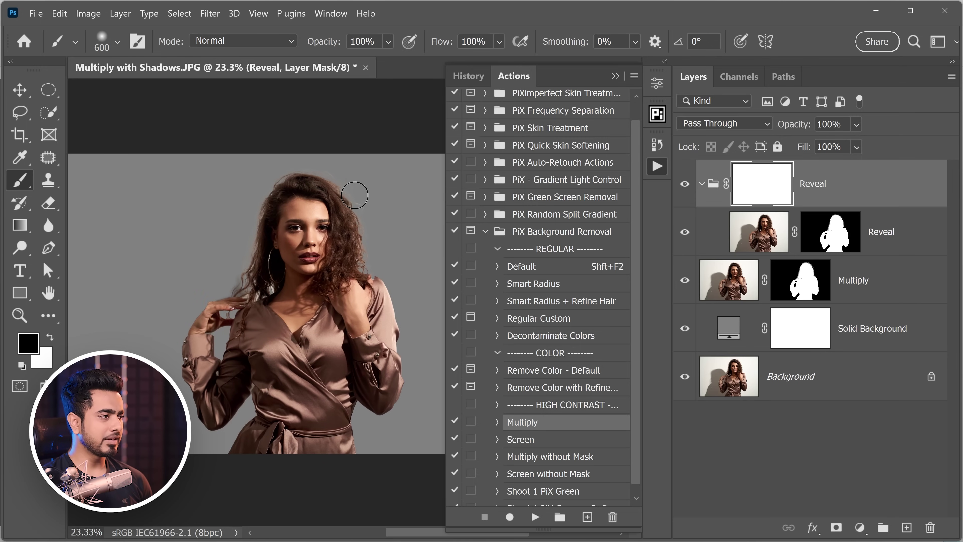
Paint black on the Reveal group mask around the woman's hair and raised hand, enlarging the brush to 800
{"action": "mouse_move", "coordinate": [355, 195]}
{"action": "left_mouse_down"}
{"action": "mouse_move", "coordinate": [367, 241]}
{"action": "mouse_move", "coordinate": [332, 173]}
{"action": "mouse_move", "coordinate": [254, 200]}
{"action": "mouse_move", "coordinate": [233, 278]}
{"action": "mouse_move", "coordinate": [278, 237]}
{"action": "left_mouse_up"}
{"action": "key", "text": "bracketright"}
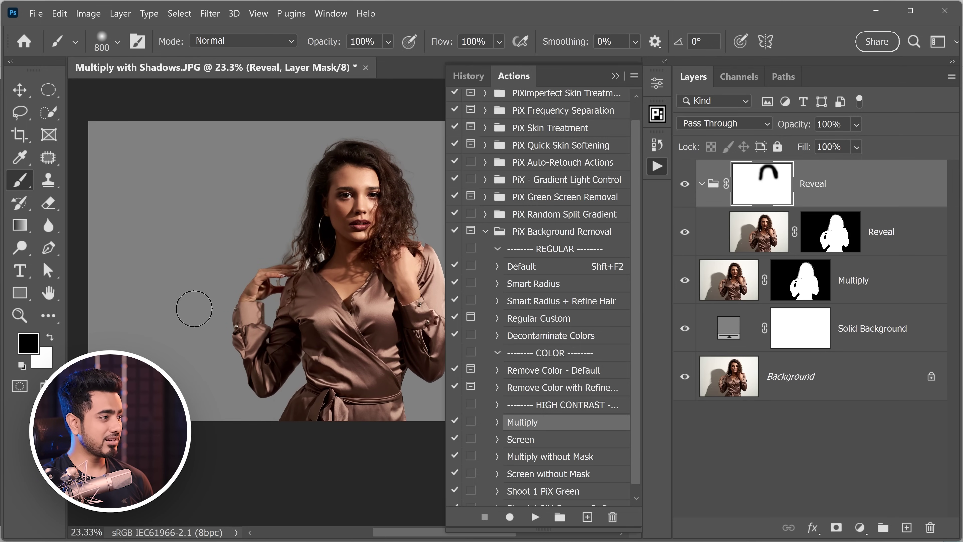
{"action": "left_click_drag", "start_coordinate": [194, 308], "coordinate": [200, 312]}
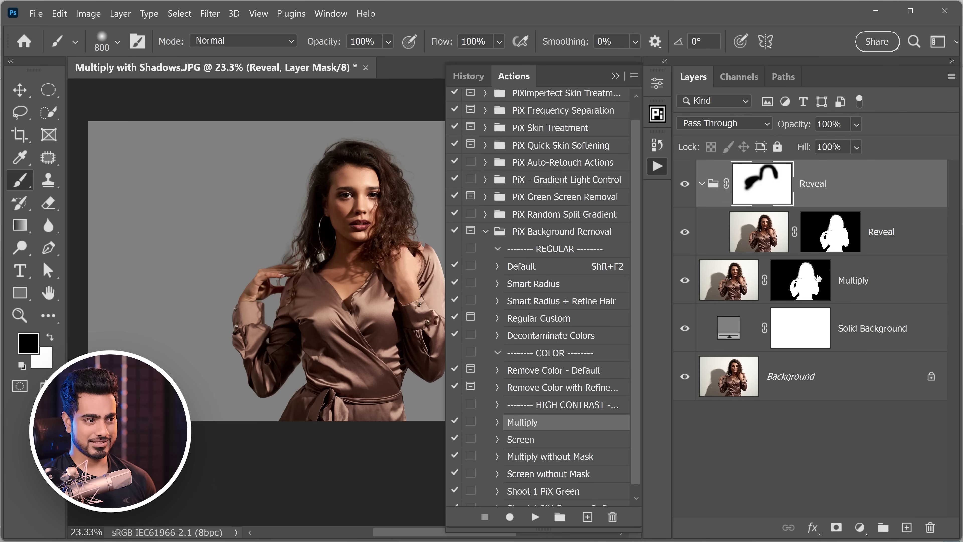
Delete all layers above the Background and play the Multiply without Mask action on the photo
{"action": "left_click", "coordinate": [896, 331], "text": "shift"}
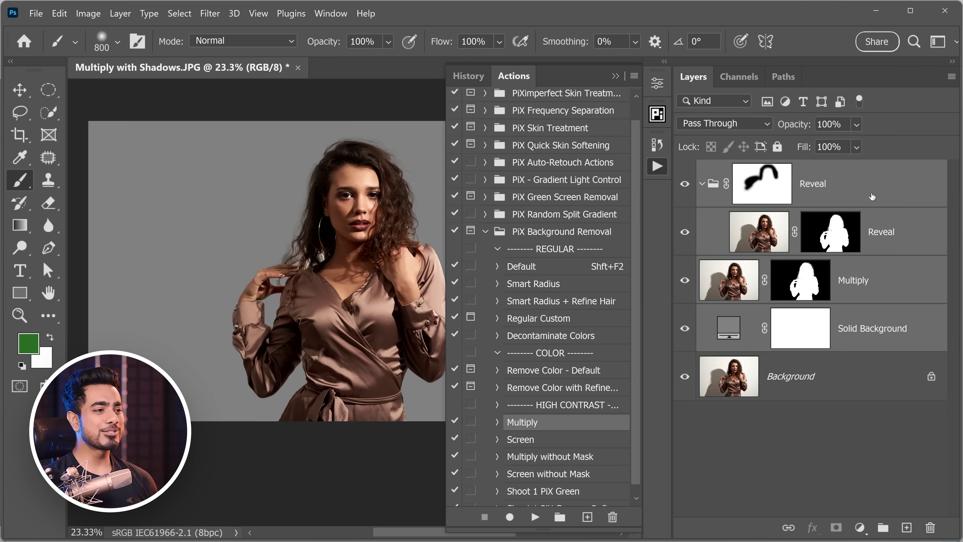
{"action": "key", "text": "Delete"}
{"action": "left_click", "coordinate": [563, 460]}
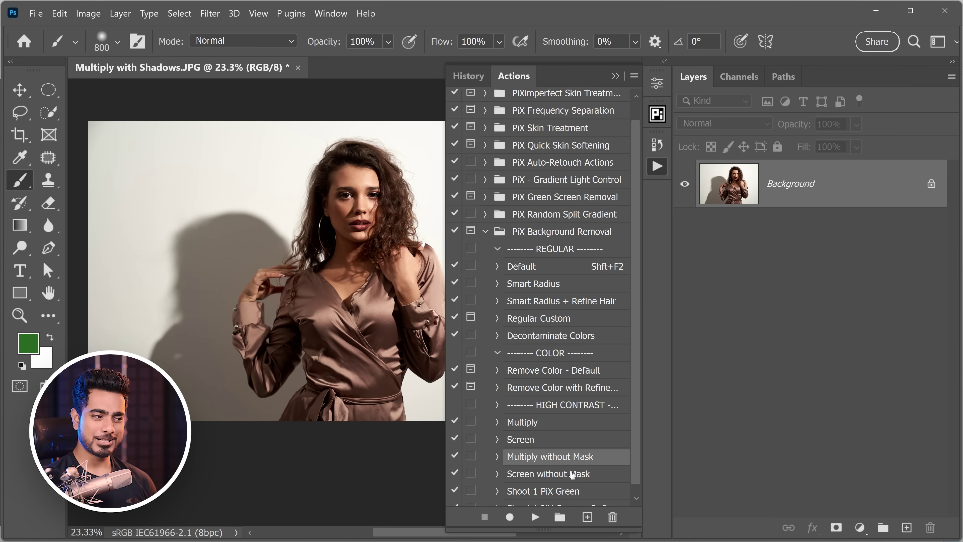
{"action": "left_click", "coordinate": [535, 517]}
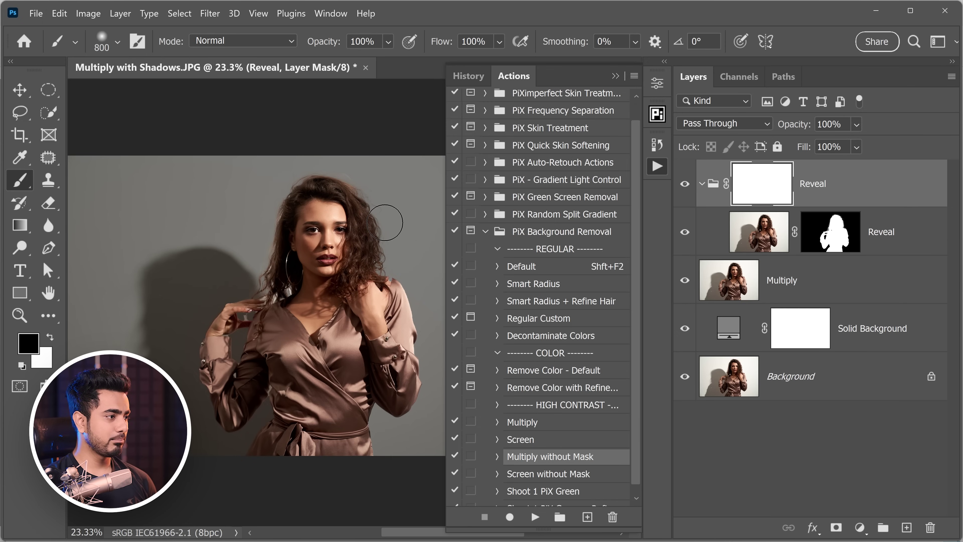
Paint black on the Reveal group mask around the woman's hair, with the brush reduced to 175 for the gaps between strands near the shoulder
{"action": "mouse_move", "coordinate": [268, 250]}
{"action": "left_mouse_down"}
{"action": "mouse_move", "coordinate": [290, 294]}
{"action": "mouse_move", "coordinate": [308, 282]}
{"action": "left_mouse_up"}
{"action": "key", "text": "bracketleft"}
{"action": "key", "text": "bracketleft"}
{"action": "key", "text": "bracketleft"}
{"action": "key", "text": "bracketleft"}
{"action": "key", "text": "bracketleft"}
{"action": "key", "text": "bracketleft"}
{"action": "key", "text": "bracketleft"}
{"action": "key", "text": "bracketleft"}
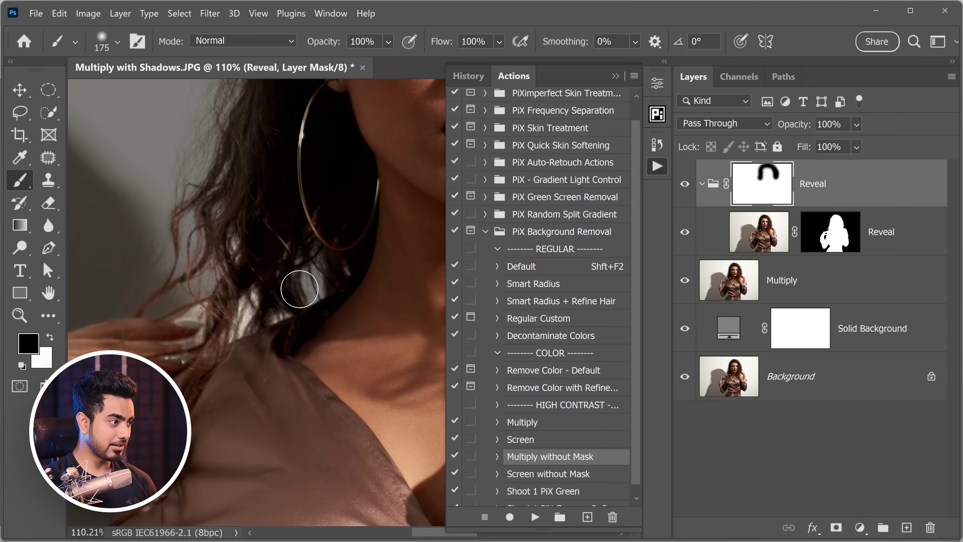
{"action": "scroll", "coordinate": [303, 277], "scroll_direction": "left", "scroll_amount": 3}
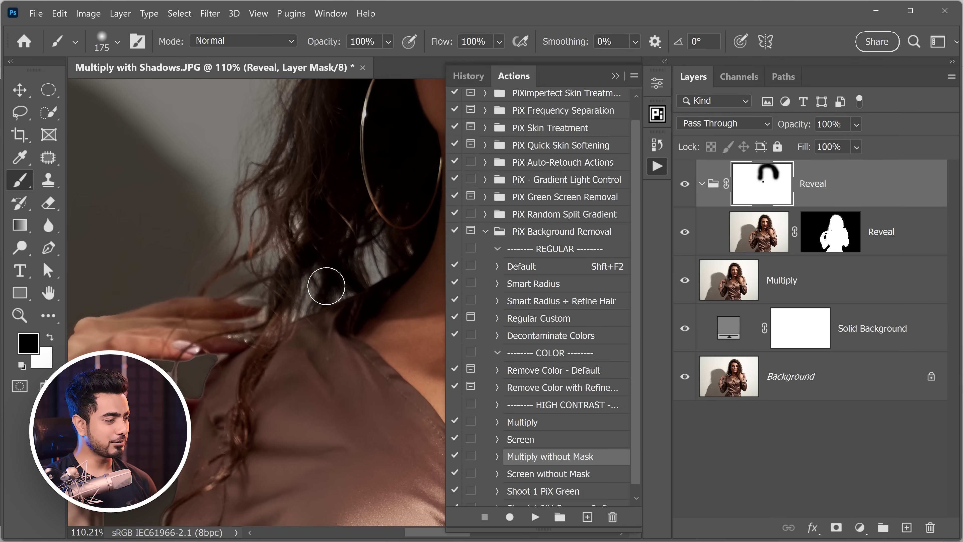
{"action": "scroll", "coordinate": [331, 232], "scroll_direction": "down", "scroll_amount": 5}
{"action": "scroll", "coordinate": [332, 231], "scroll_direction": "down", "scroll_amount": 2}
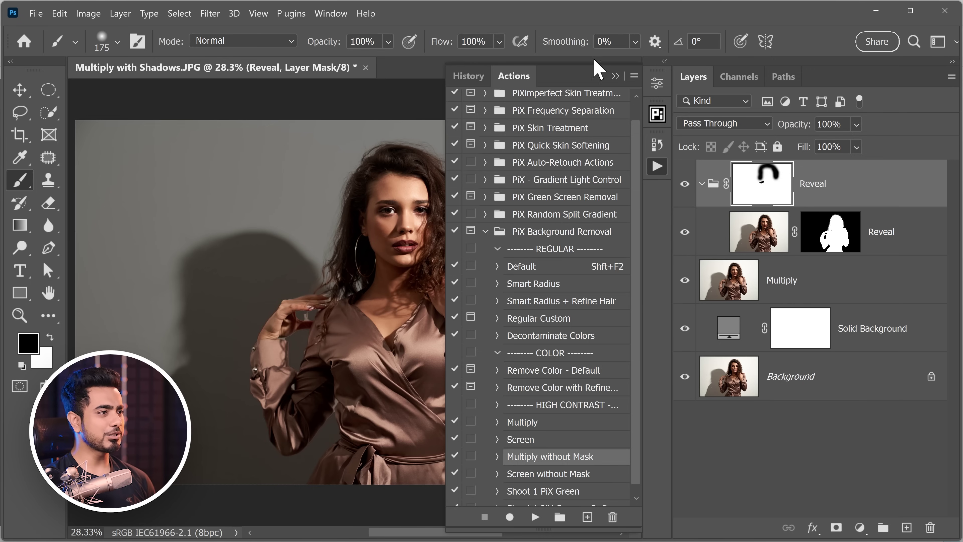
Change the Solid Background fill colour to red #ac2929
{"action": "left_click", "coordinate": [615, 77]}
{"action": "double_click", "coordinate": [736, 327]}
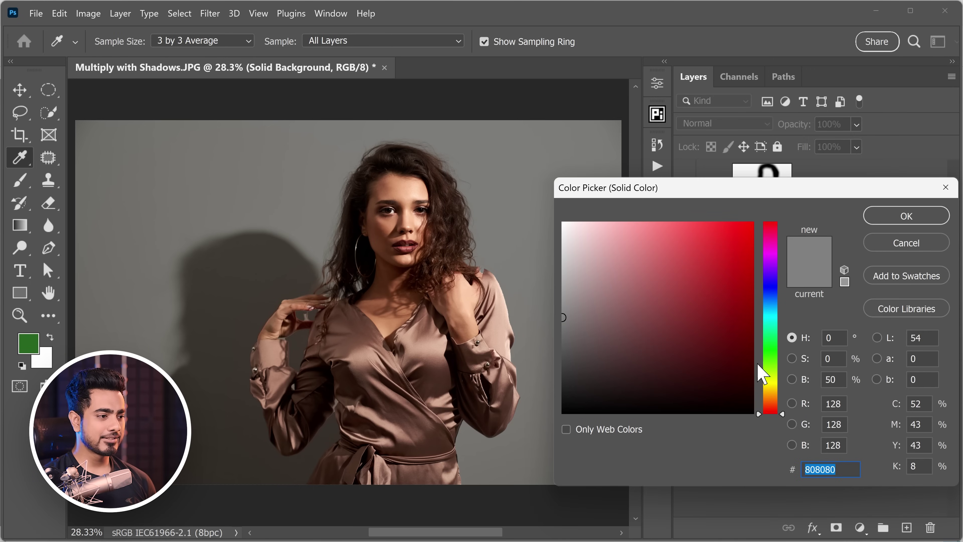
{"action": "left_click", "coordinate": [720, 294]}
{"action": "left_click", "coordinate": [708, 284]}
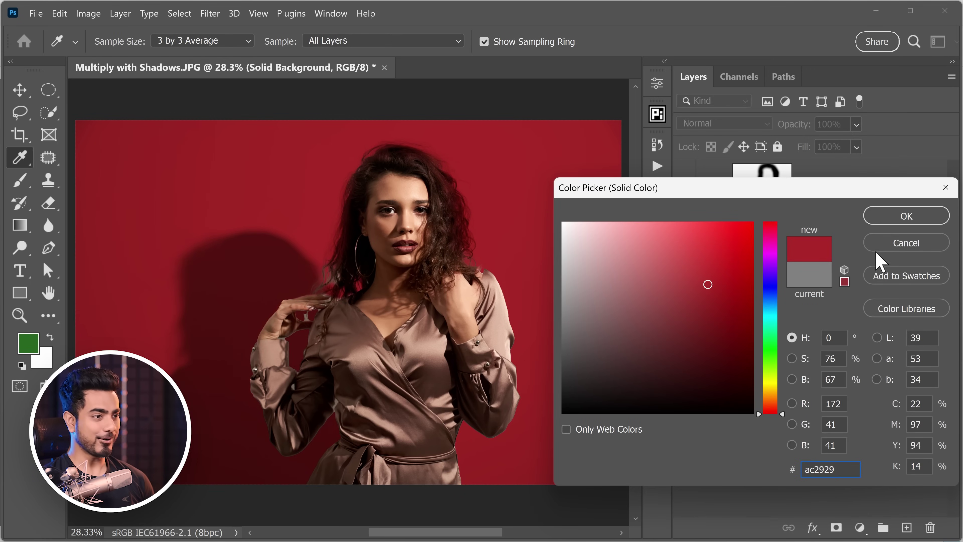
{"action": "left_click", "coordinate": [906, 216]}
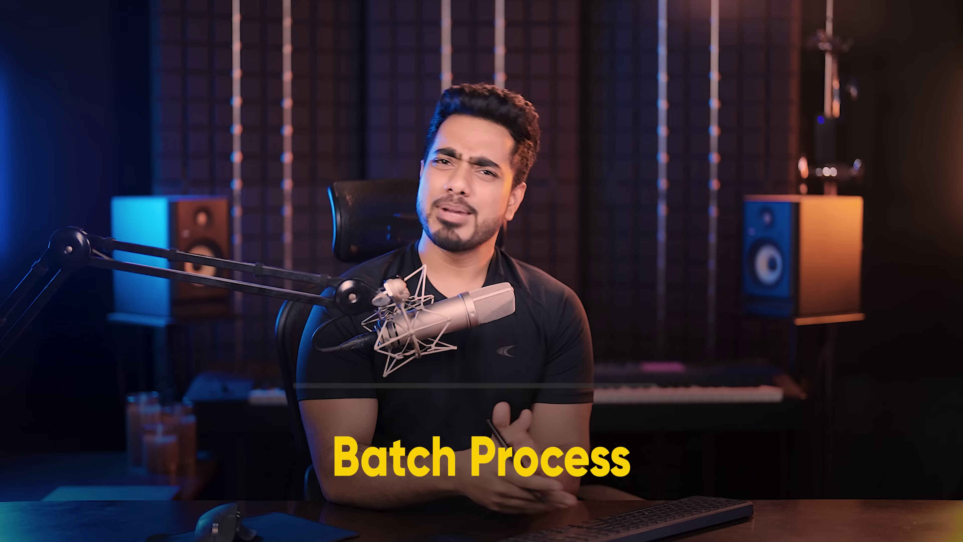
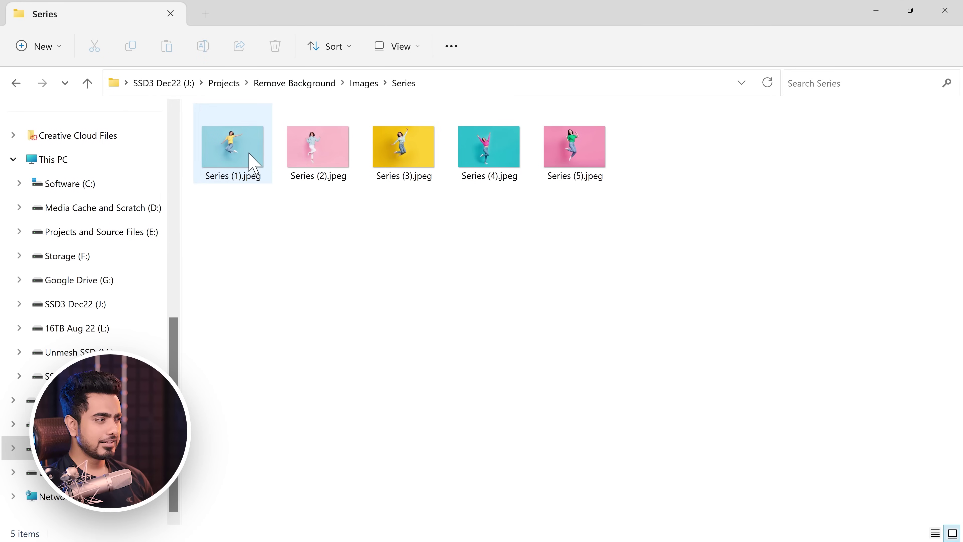
Open Series (1).jpeg from the Series folder in Photos, browse through to Series (5).jpeg, and close the viewer
{"action": "left_click", "coordinate": [250, 165]}
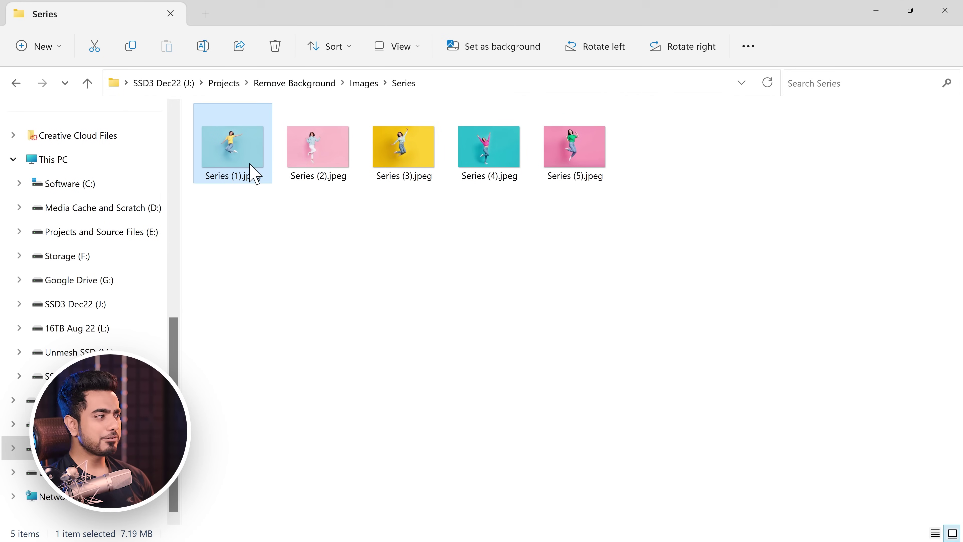
{"action": "double_click", "coordinate": [252, 167]}
{"action": "key", "text": "Right"}
{"action": "key", "text": "Right"}
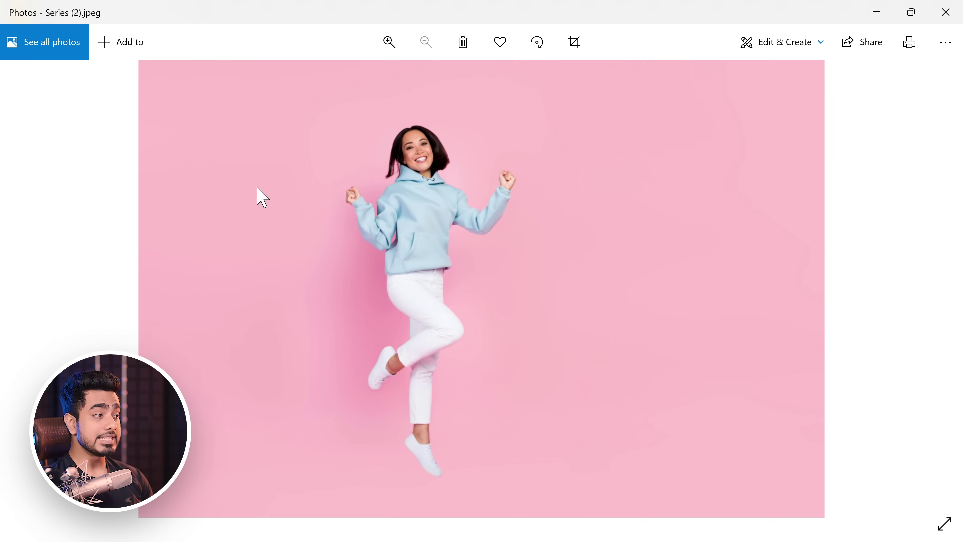
{"action": "key", "text": "Right"}
{"action": "key", "text": "Right"}
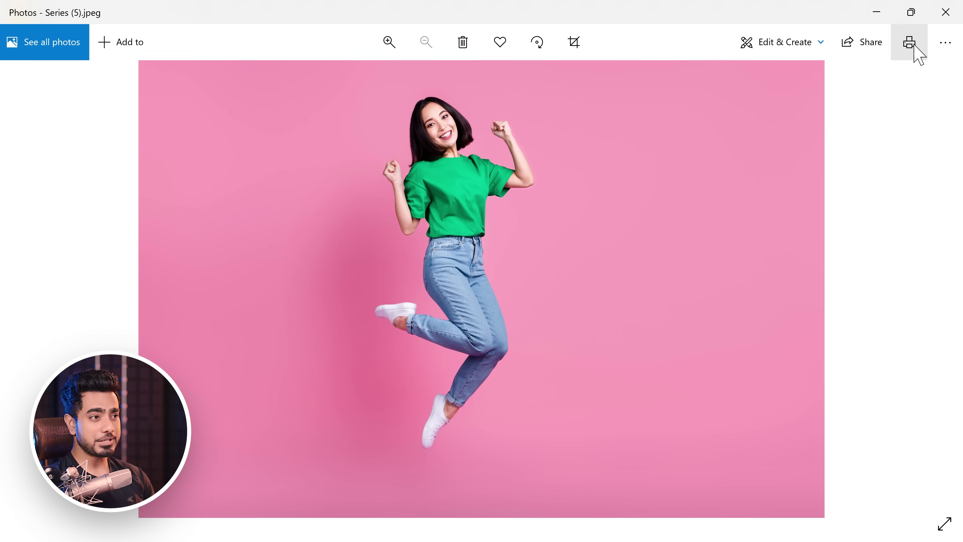
{"action": "left_click", "coordinate": [940, 15]}
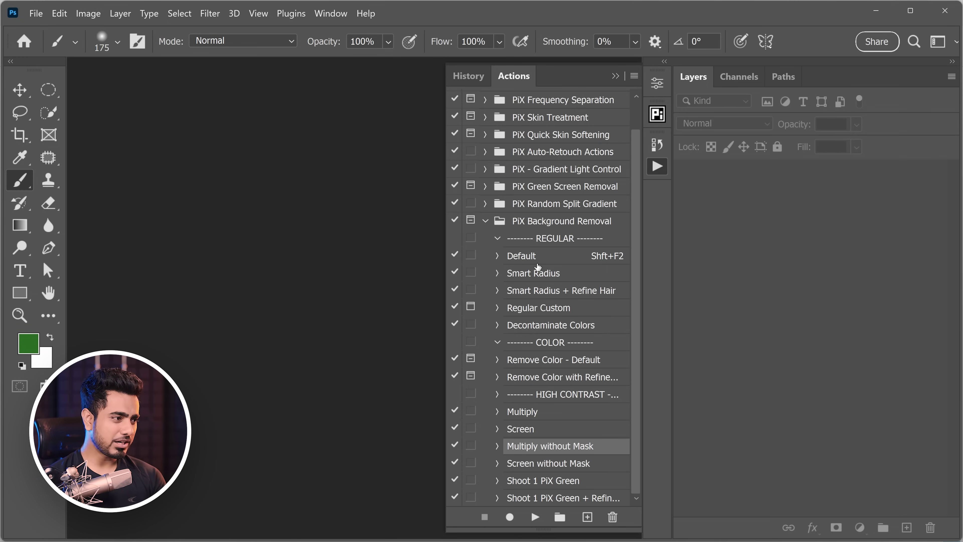
Duplicate the Smart Radius action in the PiX Background Removal set and rename the copy Smart Radius Automation
{"action": "left_click", "coordinate": [548, 279]}
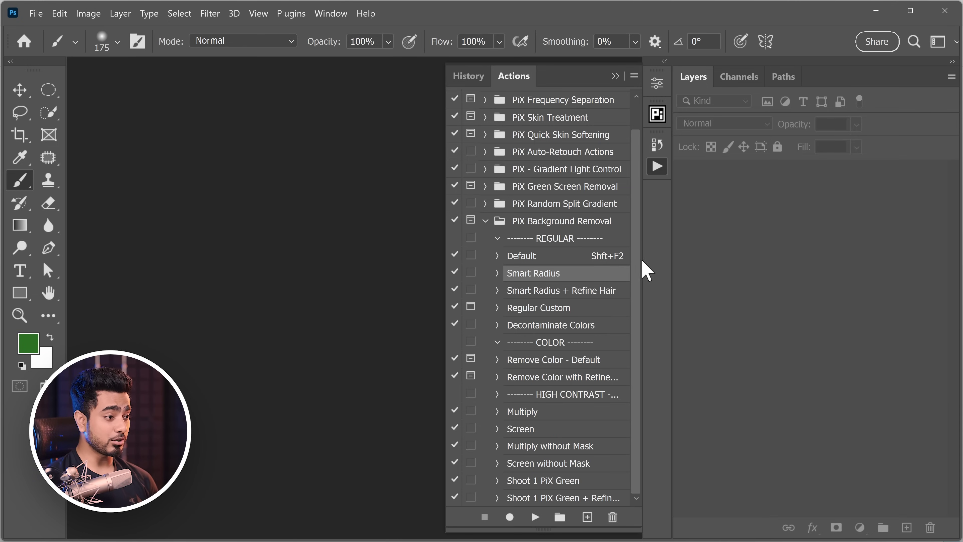
{"action": "left_click_drag", "start_coordinate": [572, 278], "coordinate": [594, 517]}
{"action": "key", "text": "ctrl+z"}
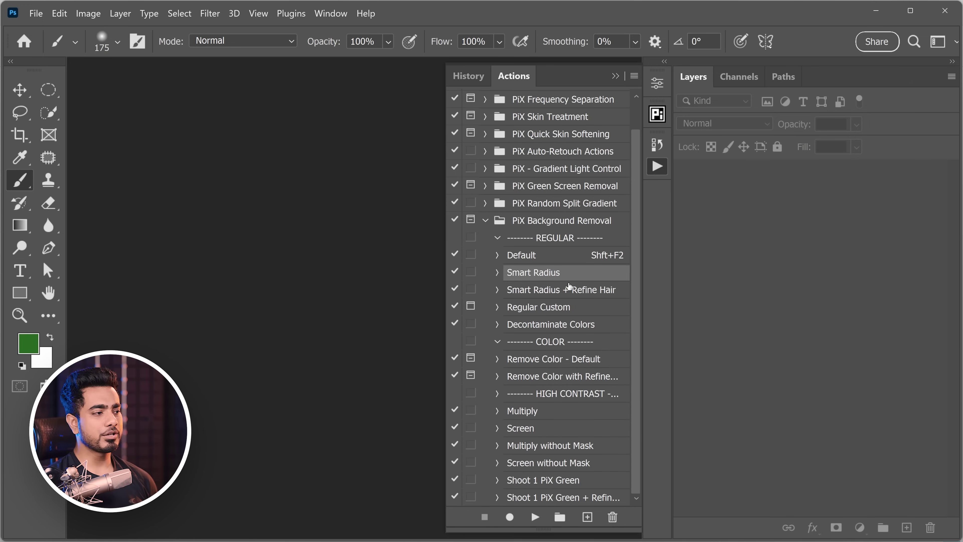
{"action": "mouse_move", "coordinate": [575, 278]}
{"action": "left_mouse_down"}
{"action": "mouse_move", "coordinate": [579, 302]}
{"action": "mouse_move", "coordinate": [572, 284]}
{"action": "left_mouse_up"}
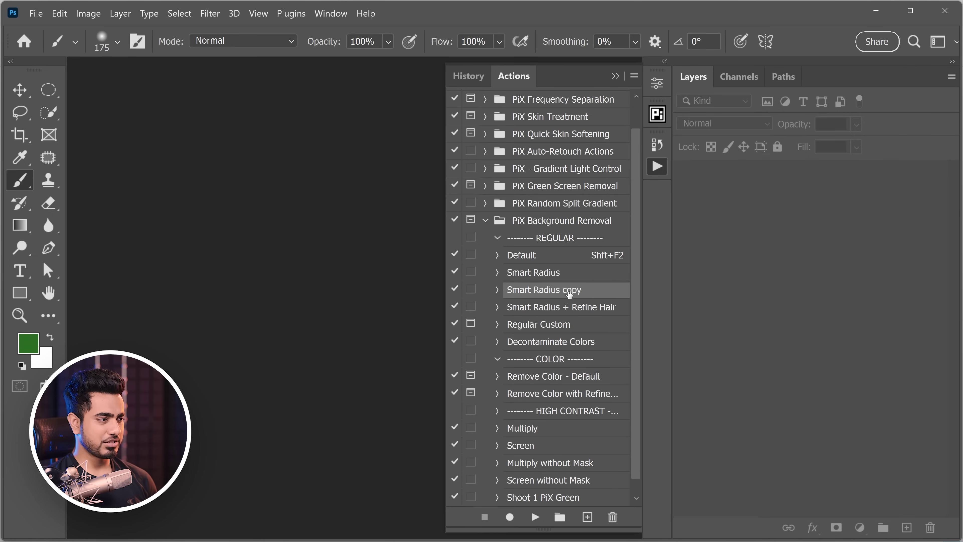
{"action": "double_click", "coordinate": [564, 294]}
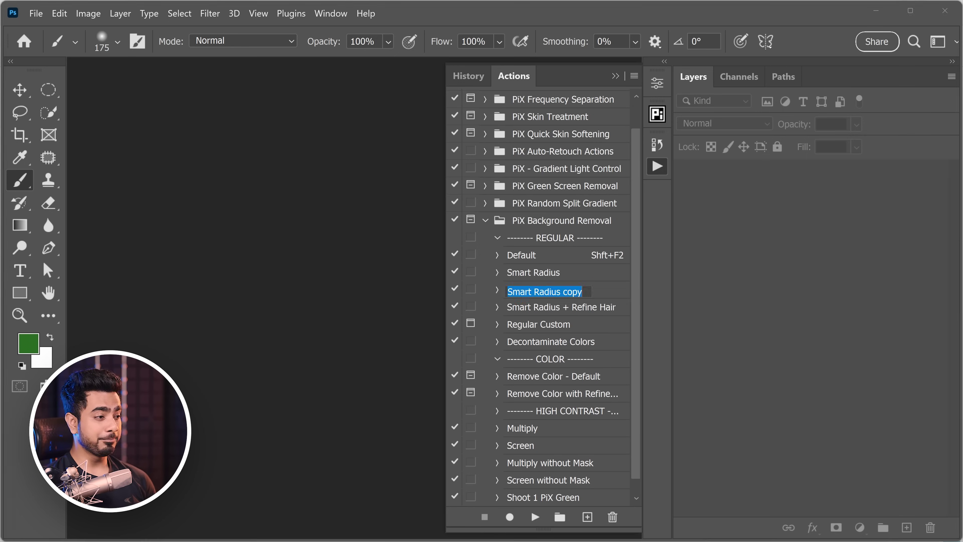
{"action": "left_click_drag", "start_coordinate": [563, 291], "coordinate": [599, 296]}
{"action": "type", "text": "Automation"}
Expand the Smart Radius Automation action, open Series (1).jpeg and play the action on it
{"action": "left_click", "coordinate": [499, 297]}
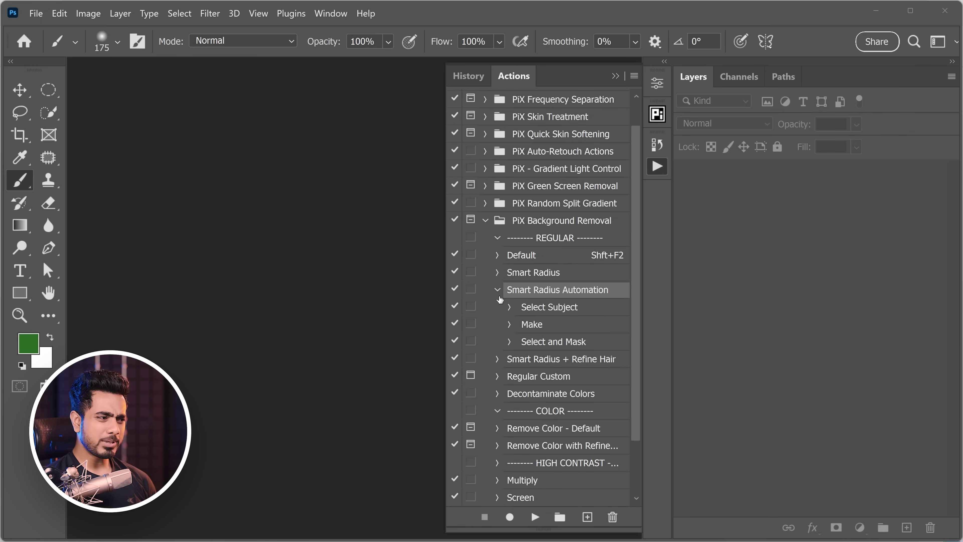
{"action": "left_click", "coordinate": [542, 347]}
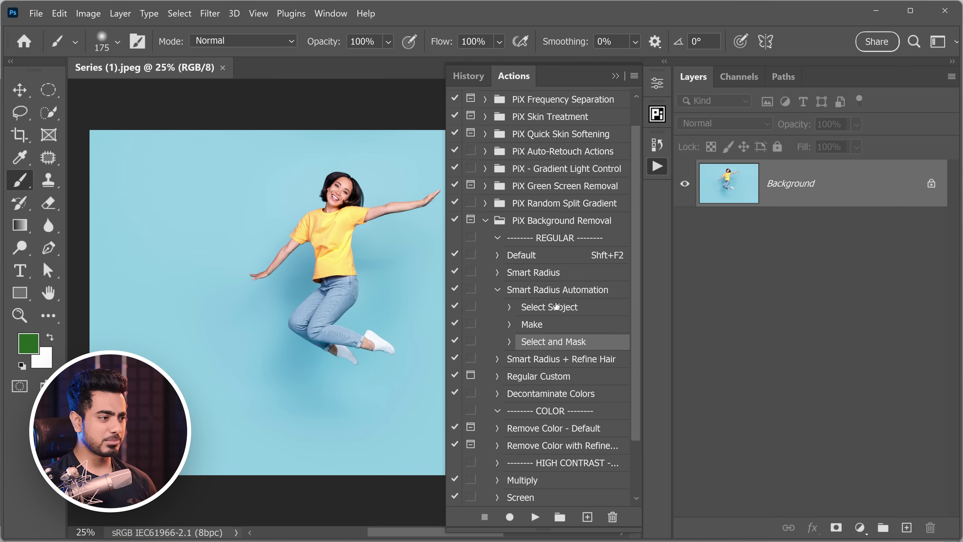
{"action": "left_click", "coordinate": [537, 293]}
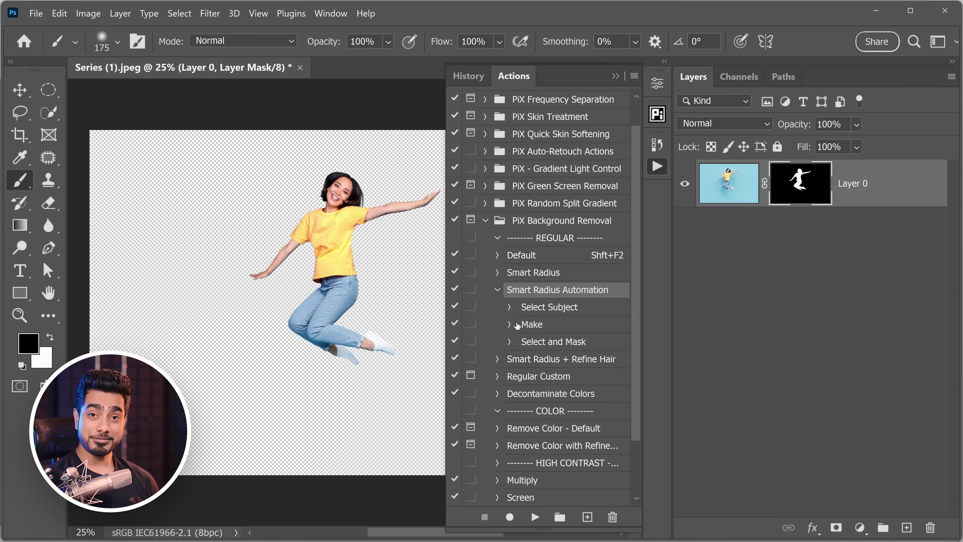
Record a step after Select and Mask that saves the cutout as Series (1).png in PNG format with large file size
{"action": "left_click", "coordinate": [558, 346]}
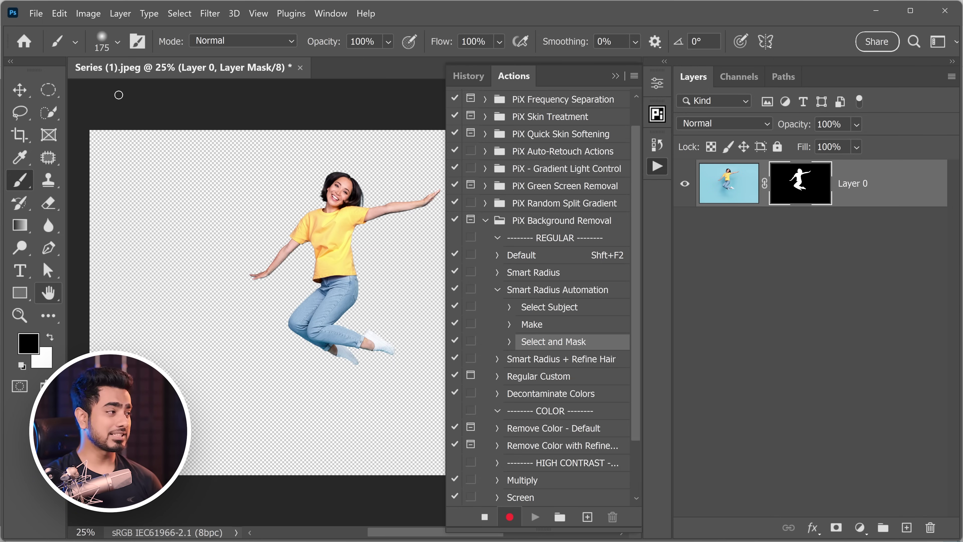
{"action": "left_click", "coordinate": [36, 13]}
{"action": "left_click", "coordinate": [68, 193]}
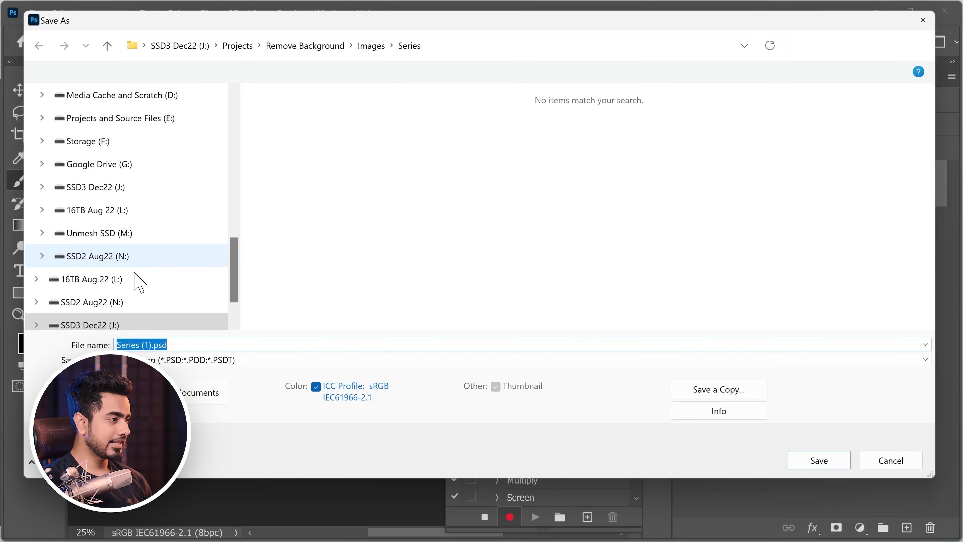
{"action": "left_click", "coordinate": [250, 366]}
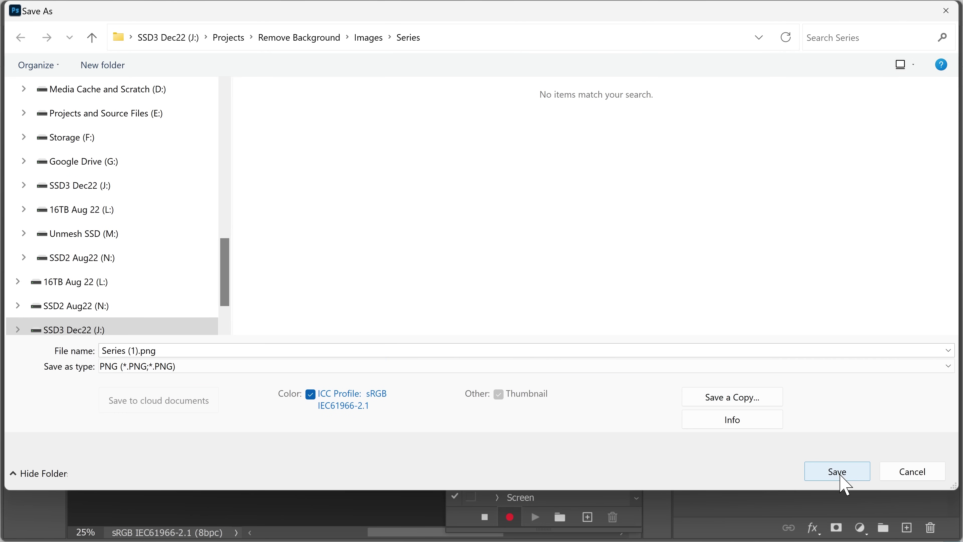
{"action": "left_click", "coordinate": [836, 475]}
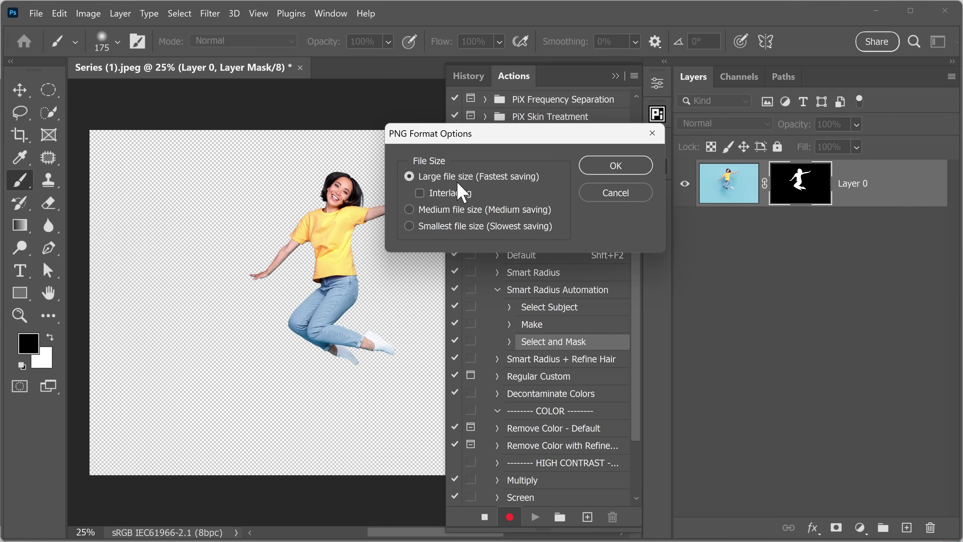
{"action": "left_click", "coordinate": [625, 170]}
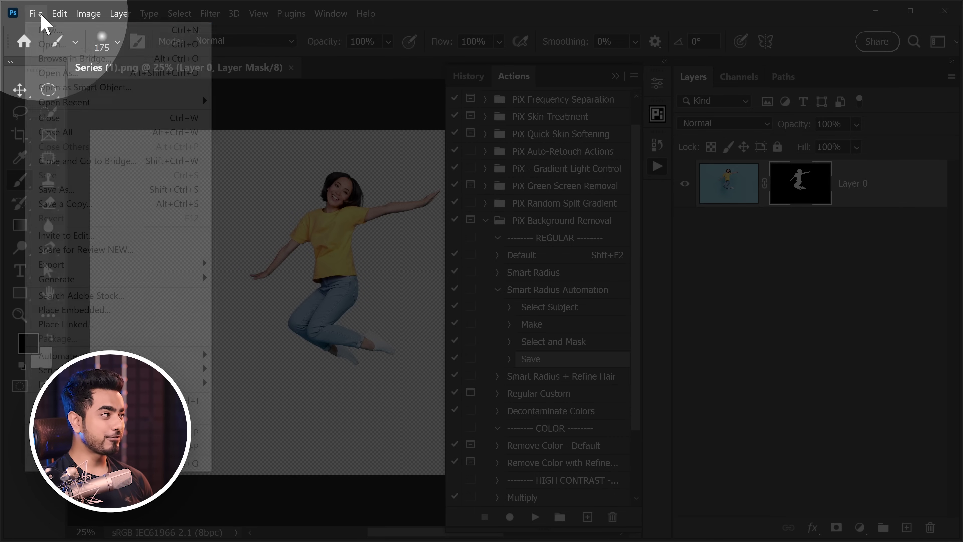
Start a new droplet saved as BG Remove.exe in the Images folder, playing Smart Radius Automation from the PiX Background Removal set
{"action": "left_click", "coordinate": [37, 13]}
{"action": "mouse_move", "coordinate": [75, 356]}
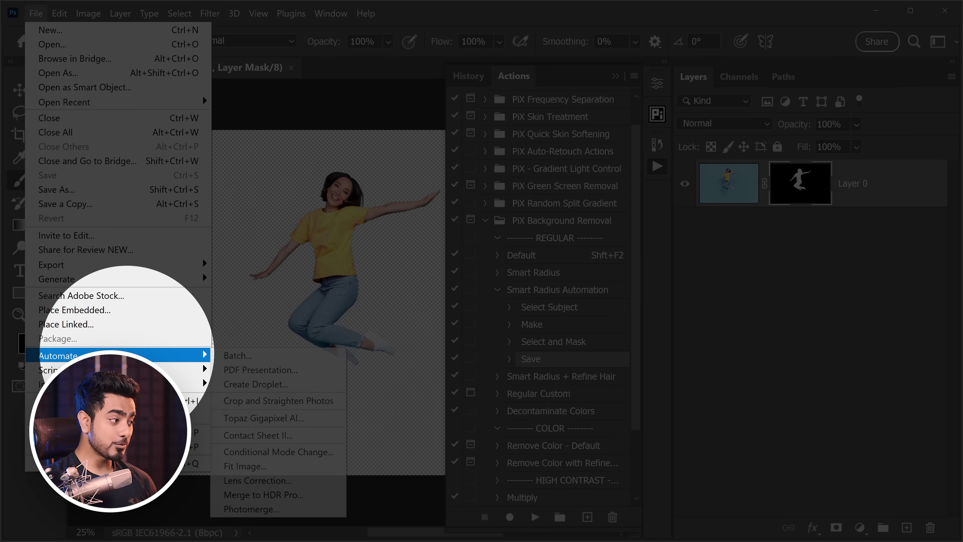
{"action": "left_click", "coordinate": [255, 384]}
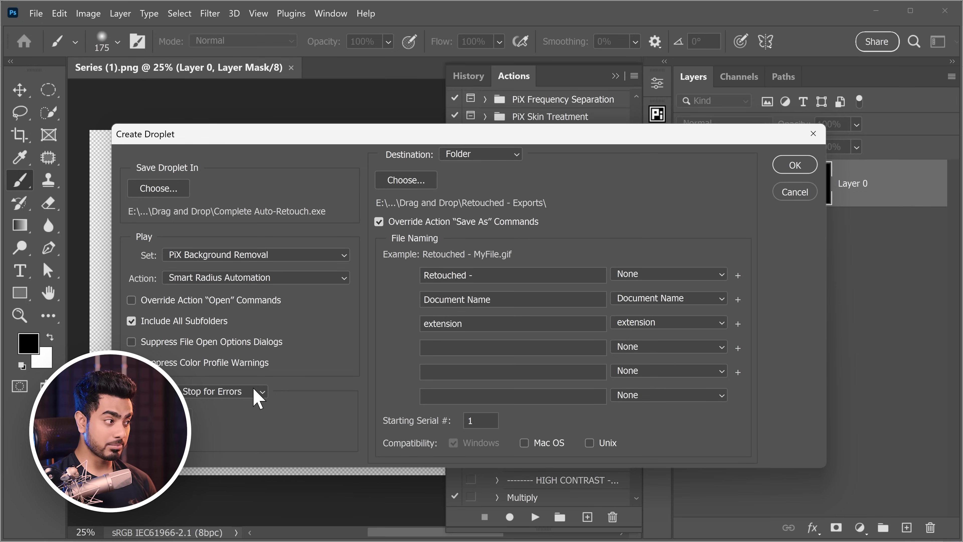
{"action": "left_click", "coordinate": [215, 279]}
{"action": "left_click", "coordinate": [221, 329]}
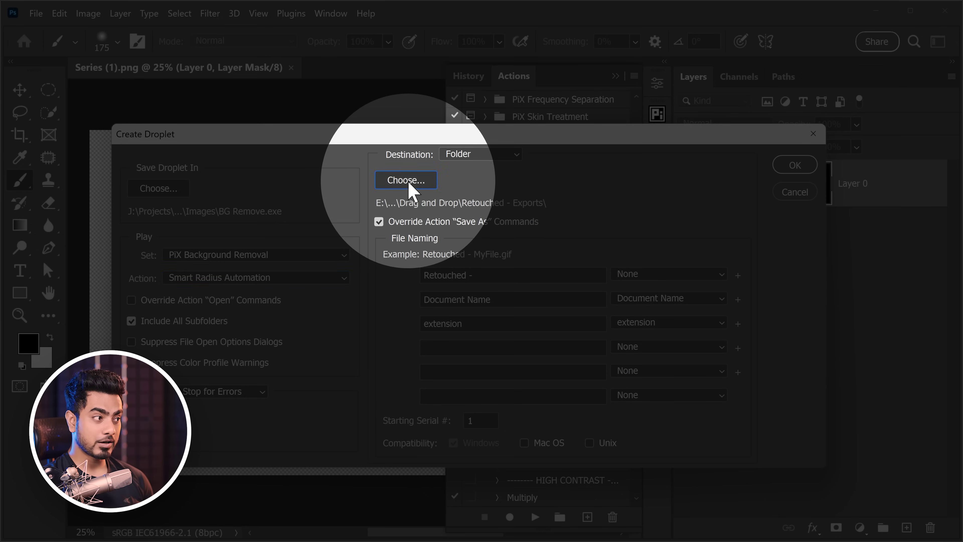
Create a folder named Export inside Remove Background and choose it as the droplet's destination folder
{"action": "left_click", "coordinate": [409, 184]}
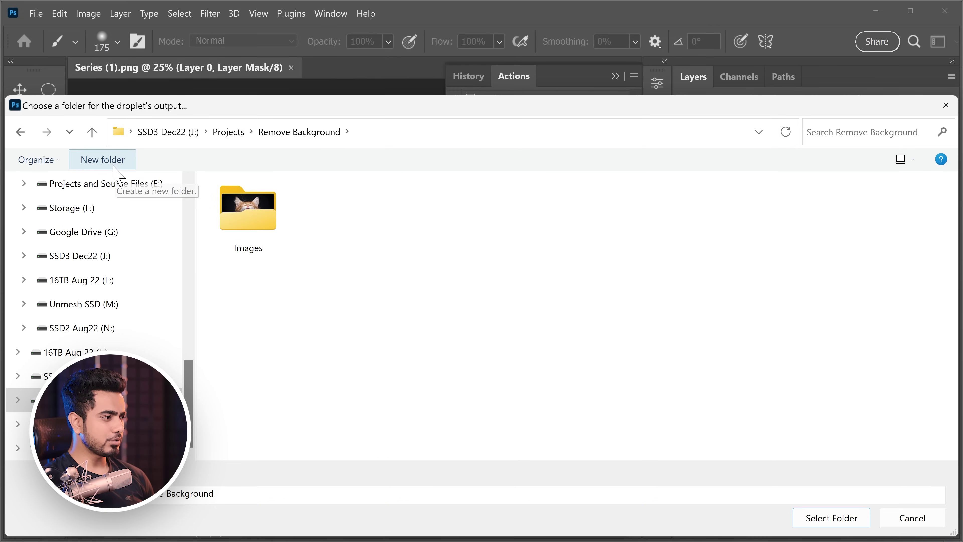
{"action": "left_click", "coordinate": [103, 160]}
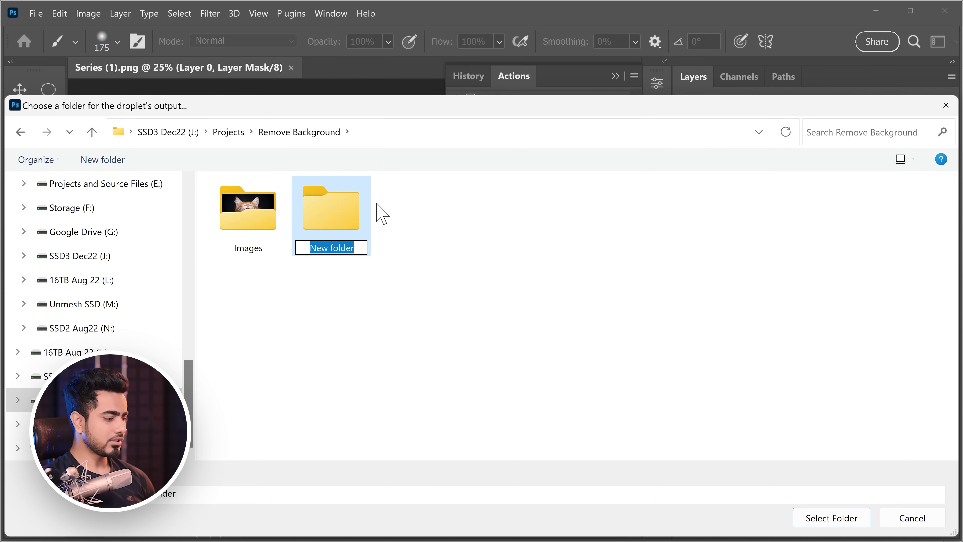
{"action": "type", "text": "Expor"}
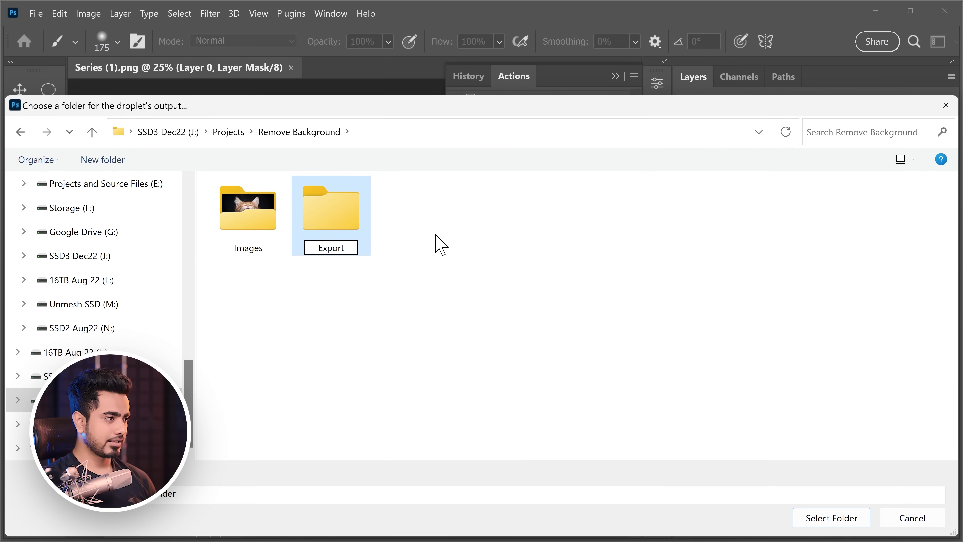
{"action": "type", "text": "t"}
{"action": "double_click", "coordinate": [352, 224]}
{"action": "left_click", "coordinate": [831, 517]}
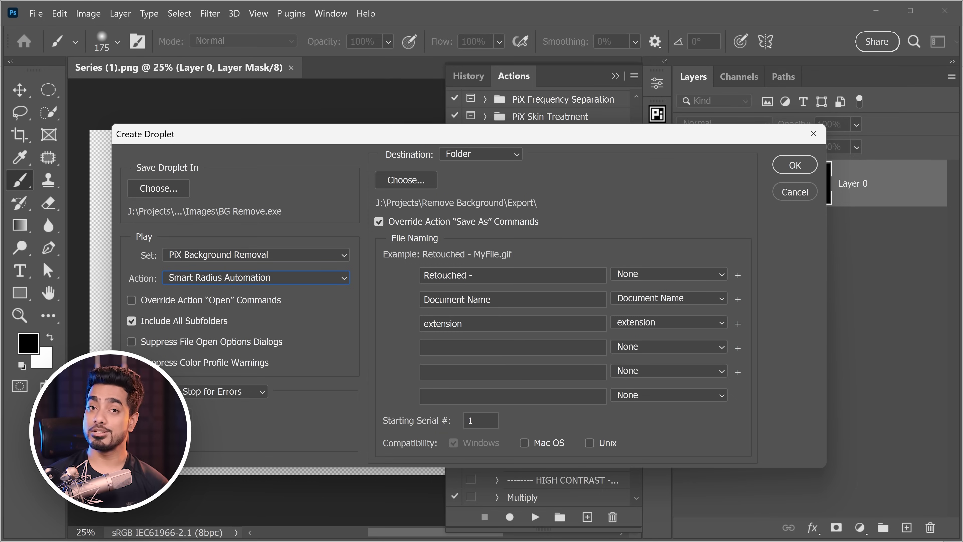
Clear the existing file naming entries of the droplet by setting the Document Name and extension parts to None
{"action": "left_click", "coordinate": [651, 299]}
{"action": "left_click", "coordinate": [650, 508]}
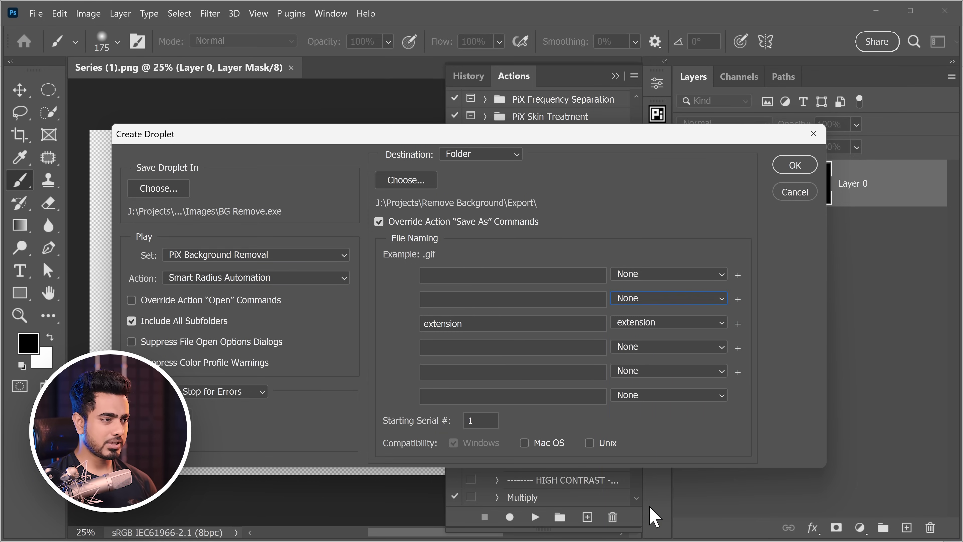
{"action": "left_click", "coordinate": [658, 323]}
{"action": "left_click", "coordinate": [644, 510]}
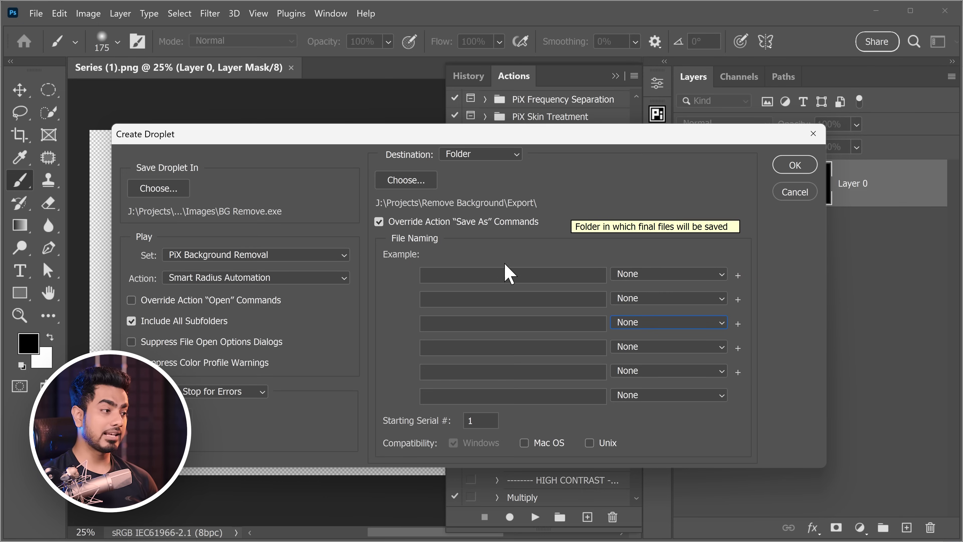
Set the droplet's file naming to "BG Remove - " followed by Document Name and extension, and create the droplet
{"action": "left_click", "coordinate": [507, 274]}
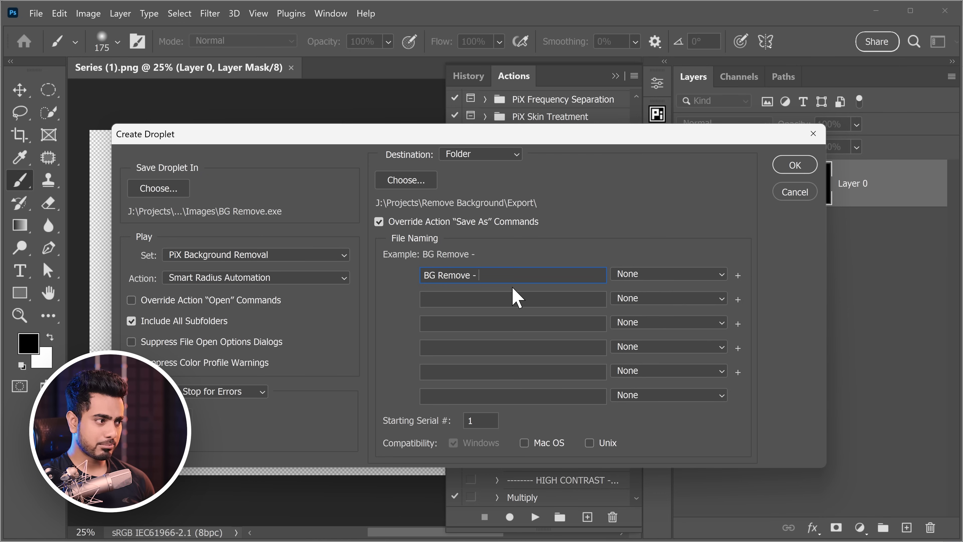
{"action": "left_click", "coordinate": [656, 274]}
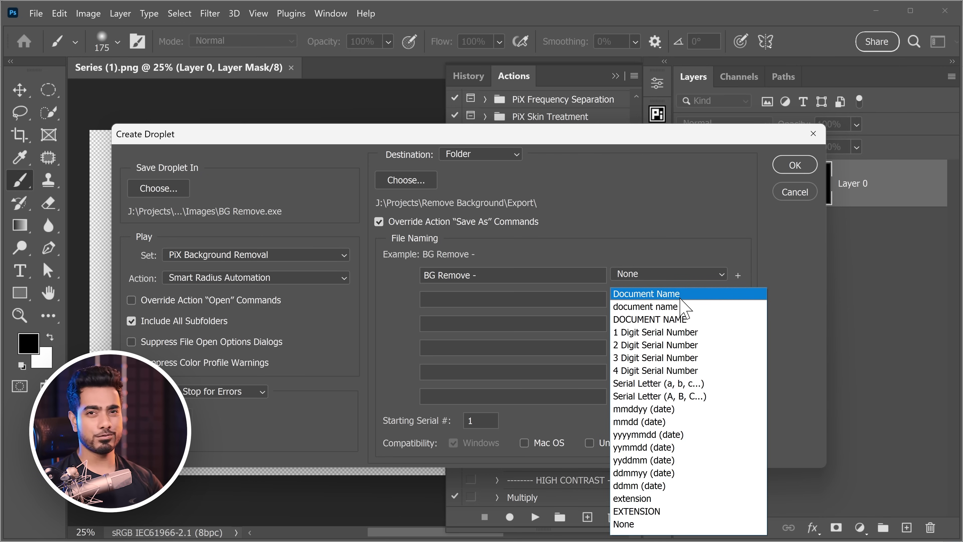
{"action": "left_click", "coordinate": [680, 299]}
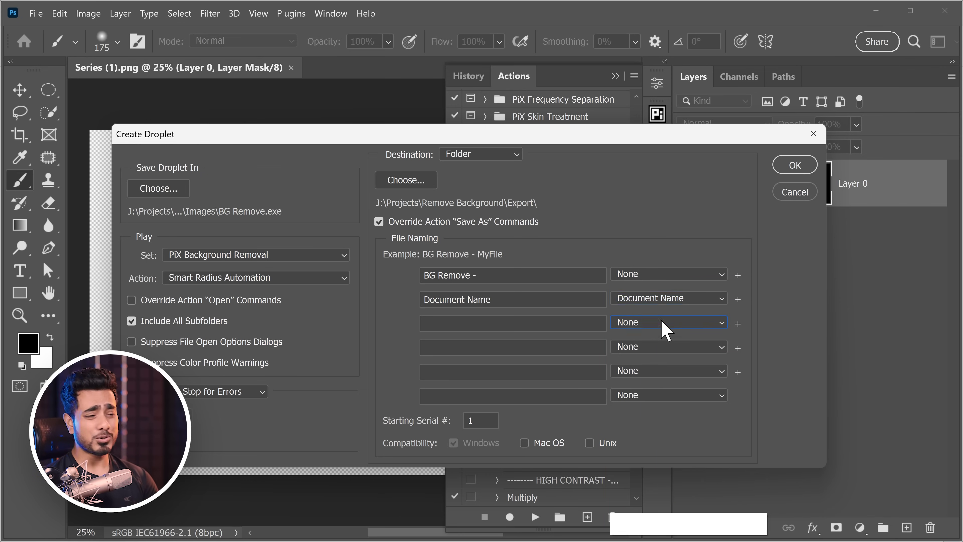
{"action": "left_click", "coordinate": [664, 323]}
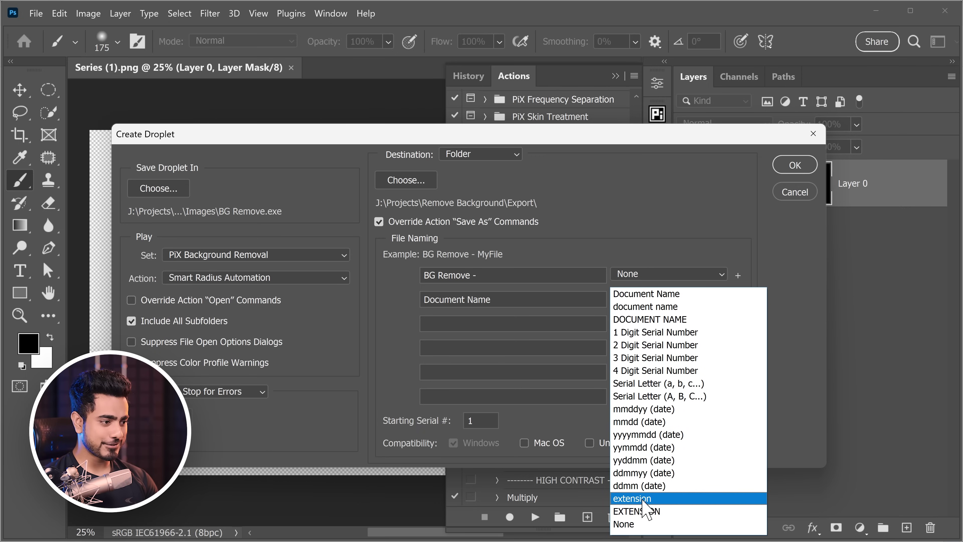
{"action": "left_click", "coordinate": [646, 499]}
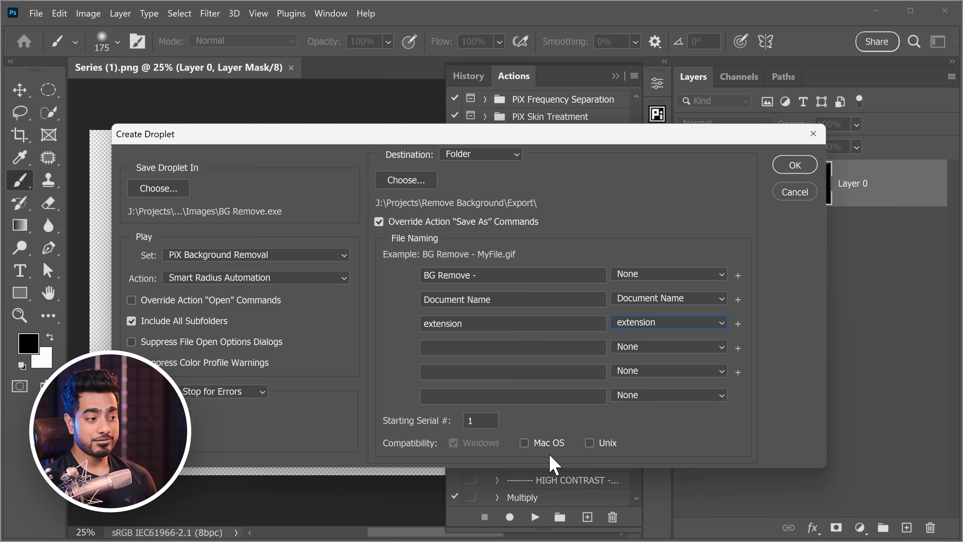
{"action": "left_click", "coordinate": [799, 167]}
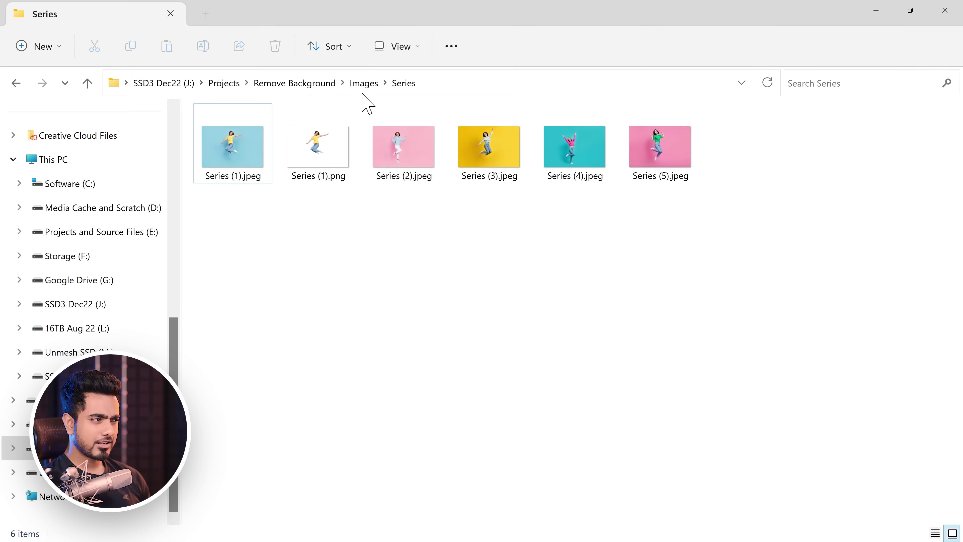
Switch to File Explorer, run Example 1.jpg from the Images folder through the BG Remove.exe droplet, and minimize Photoshop
{"action": "left_click", "coordinate": [363, 84]}
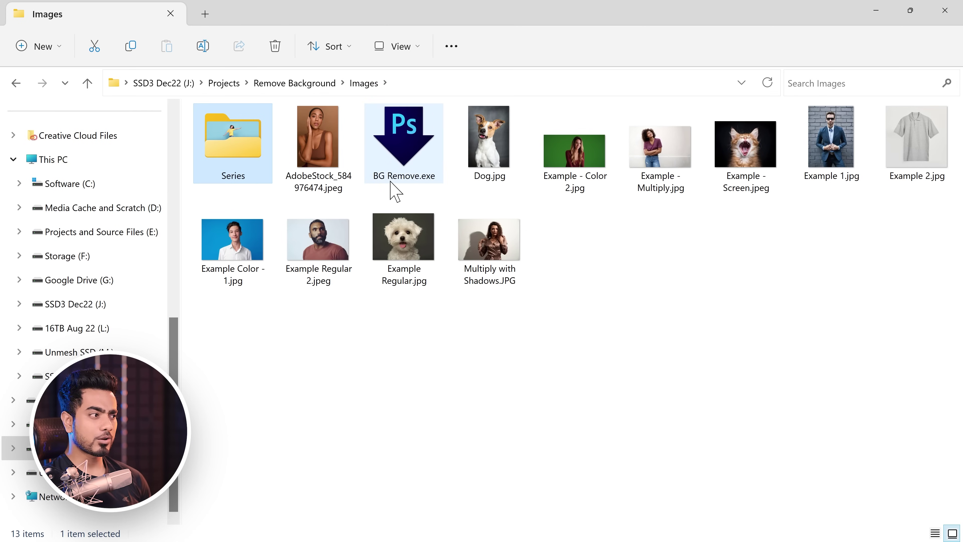
{"action": "mouse_move", "coordinate": [394, 192]}
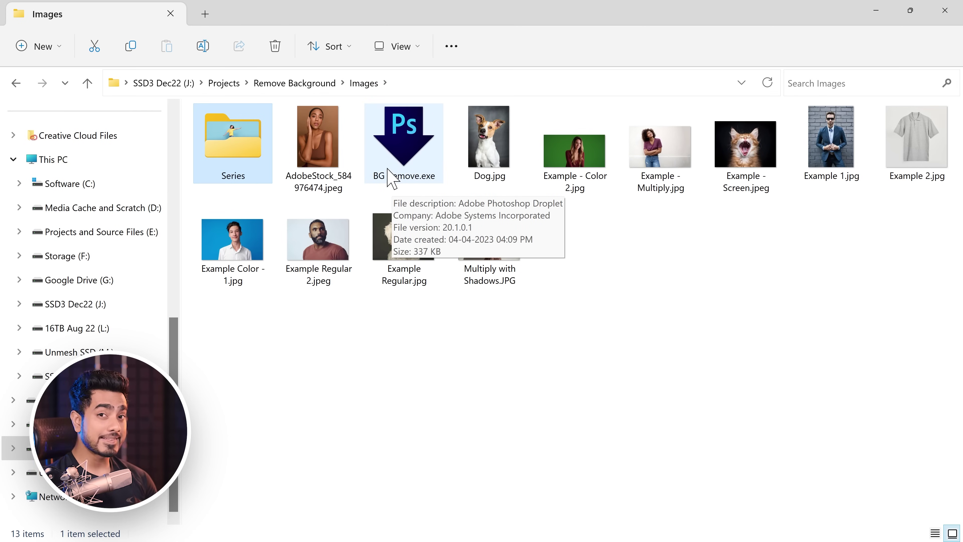
{"action": "mouse_move", "coordinate": [231, 169]}
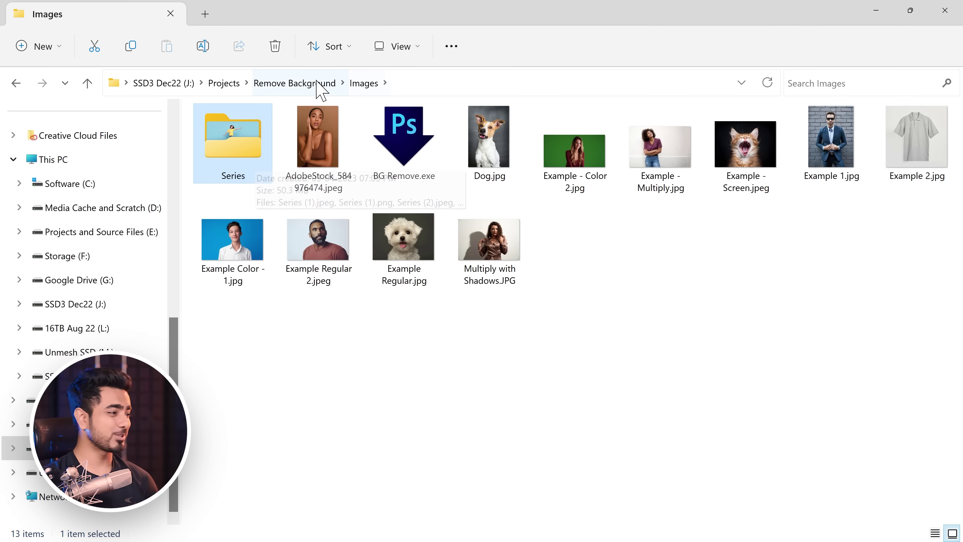
{"action": "left_click", "coordinate": [832, 156]}
{"action": "left_click_drag", "start_coordinate": [769, 207], "coordinate": [409, 148]}
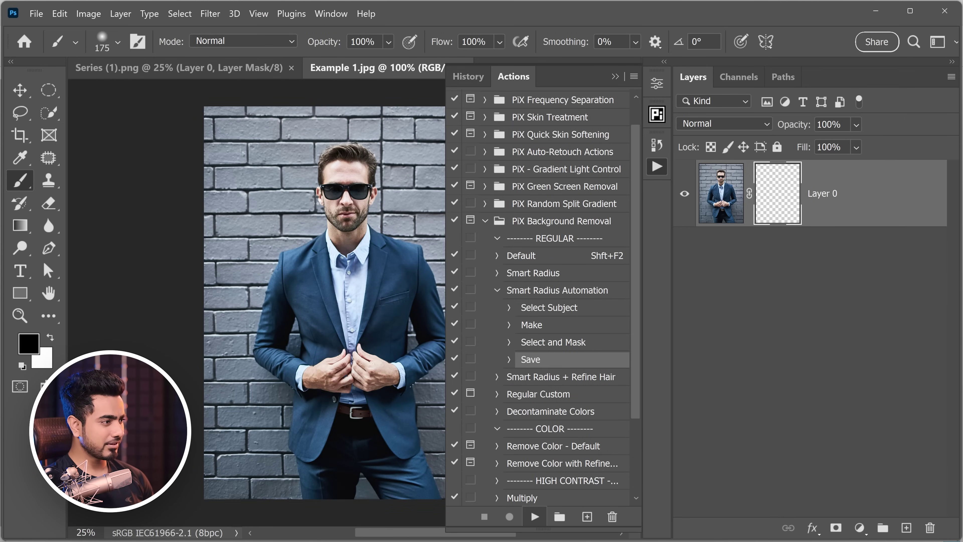
{"action": "left_click", "coordinate": [876, 11]}
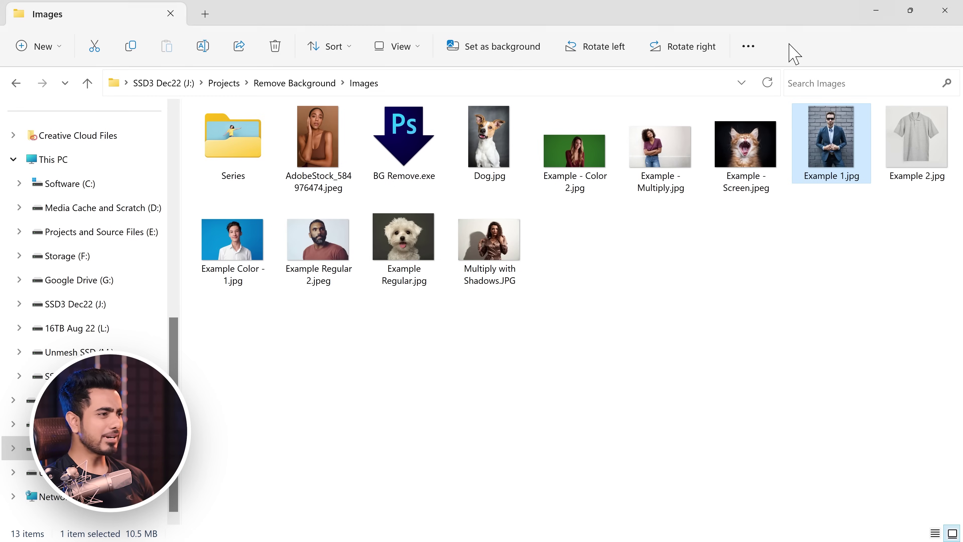
Open the Export folder inside Remove Background to check the exported cutout of Example 1
{"action": "left_click", "coordinate": [312, 87]}
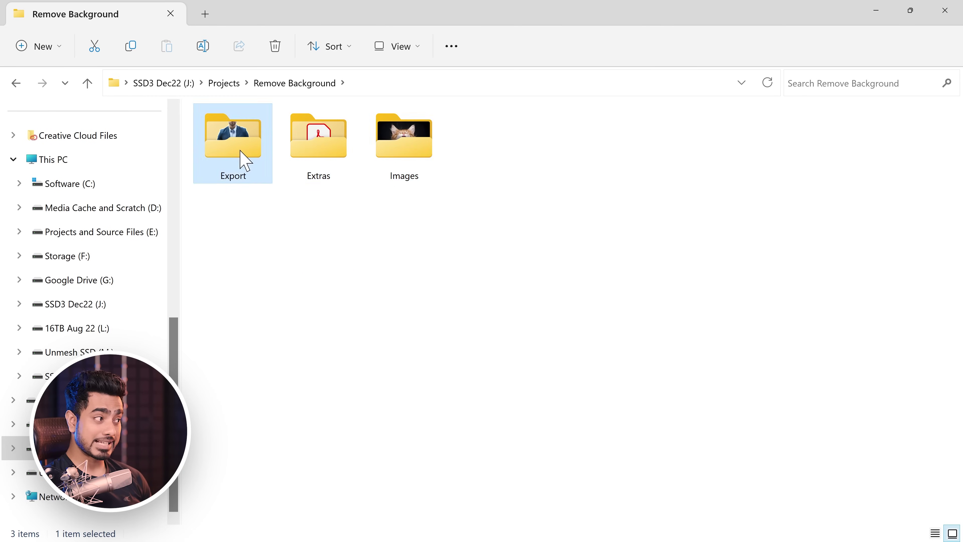
{"action": "double_click", "coordinate": [243, 157]}
{"action": "mouse_move", "coordinate": [240, 173]}
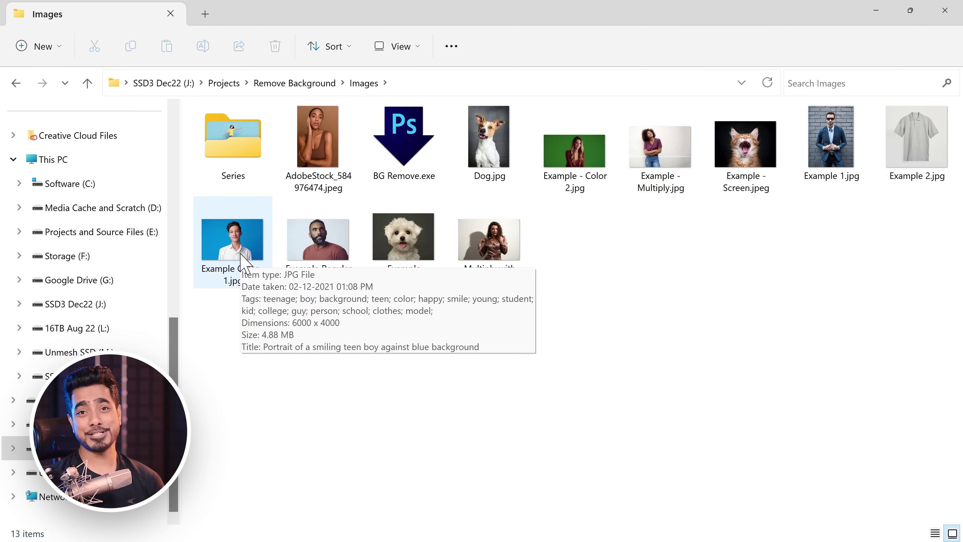
Look through the photos in the Series folder, return to Images and run the whole Series folder through the BG Remove.exe droplet
{"action": "left_click", "coordinate": [247, 155]}
{"action": "double_click", "coordinate": [247, 156]}
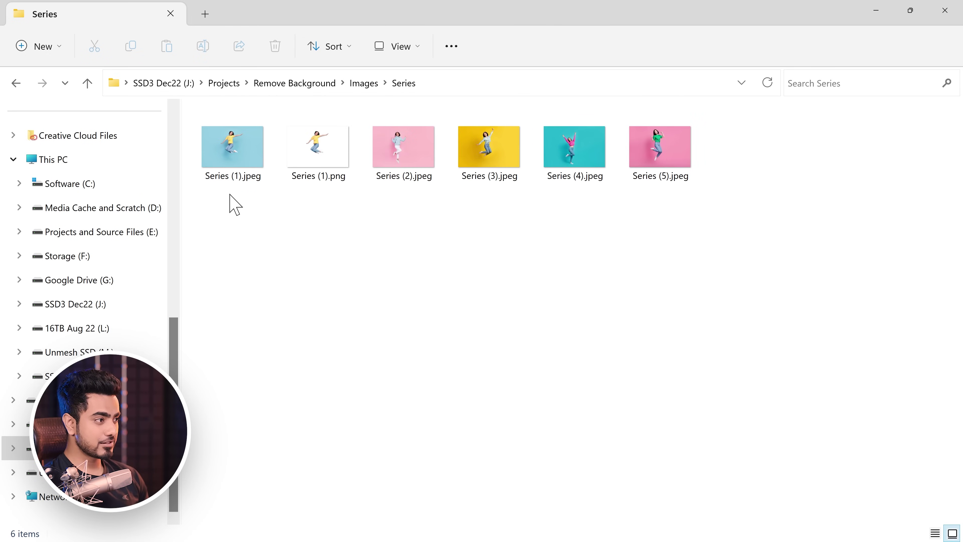
{"action": "left_click_drag", "start_coordinate": [227, 222], "coordinate": [735, 125]}
{"action": "left_click", "coordinate": [15, 83]}
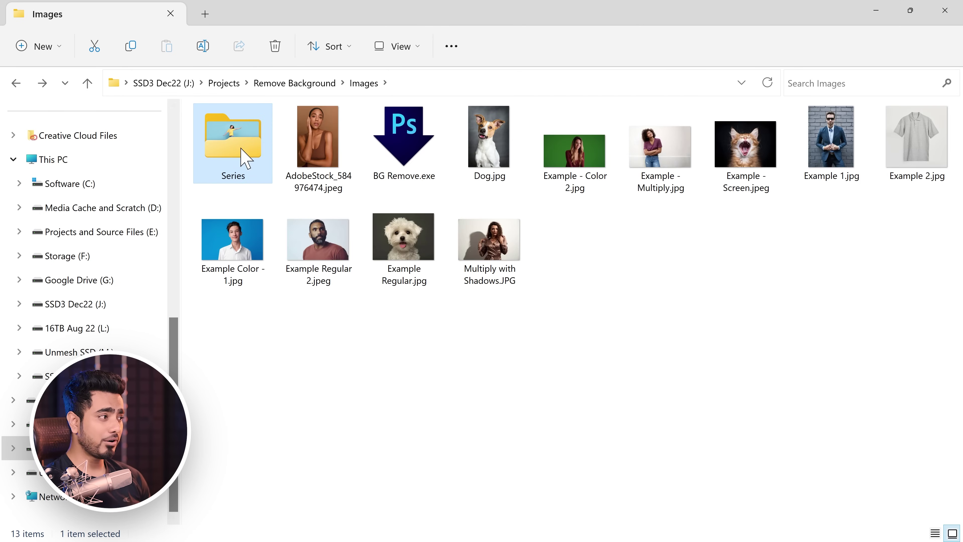
{"action": "left_click_drag", "start_coordinate": [241, 154], "coordinate": [372, 168]}
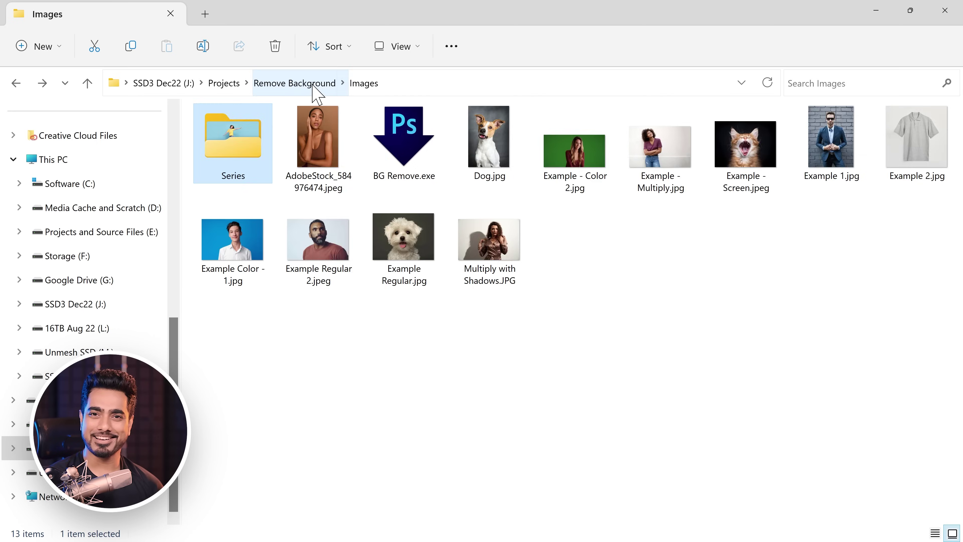
Open the Export folder inside Remove Background and select BG Remove - Series (1).png among the exported cutouts
{"action": "left_click", "coordinate": [304, 83]}
{"action": "double_click", "coordinate": [232, 155]}
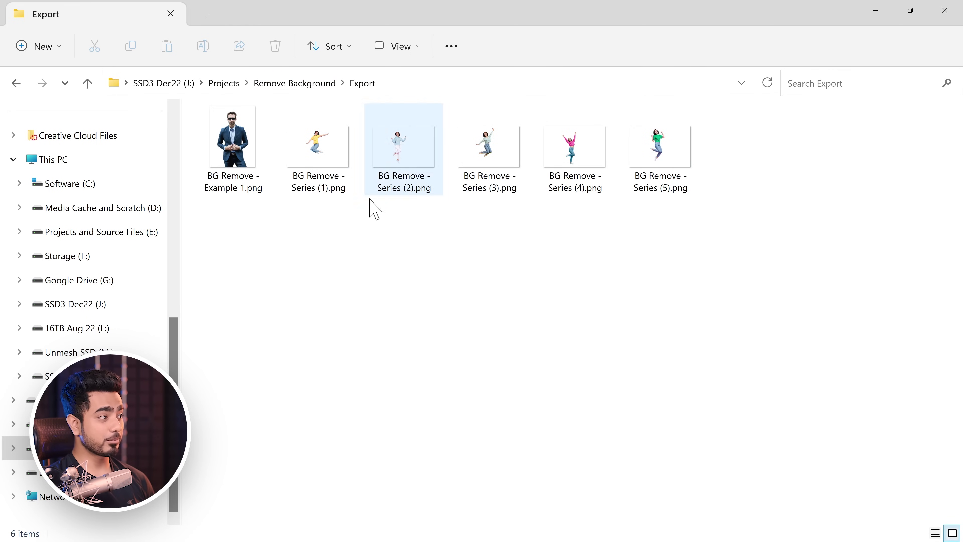
{"action": "left_click", "coordinate": [328, 200]}
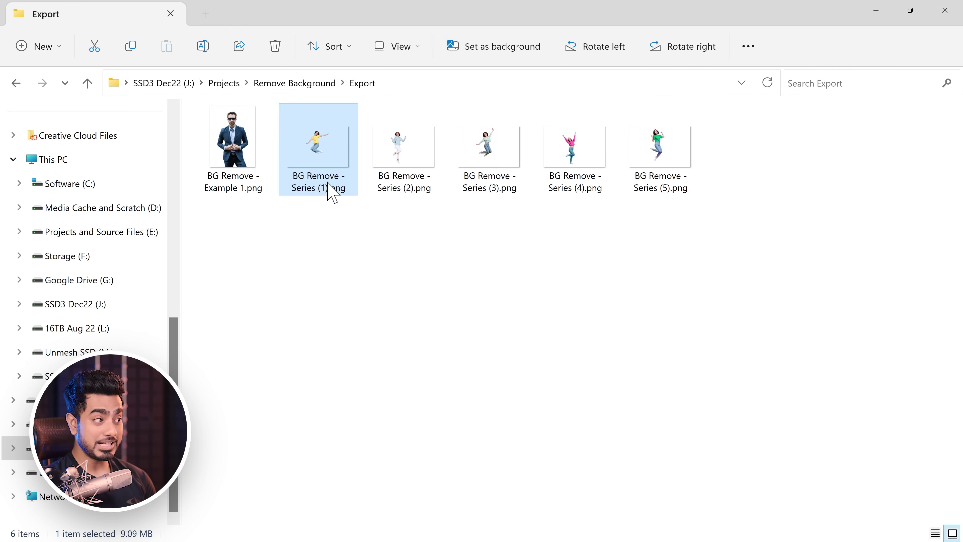